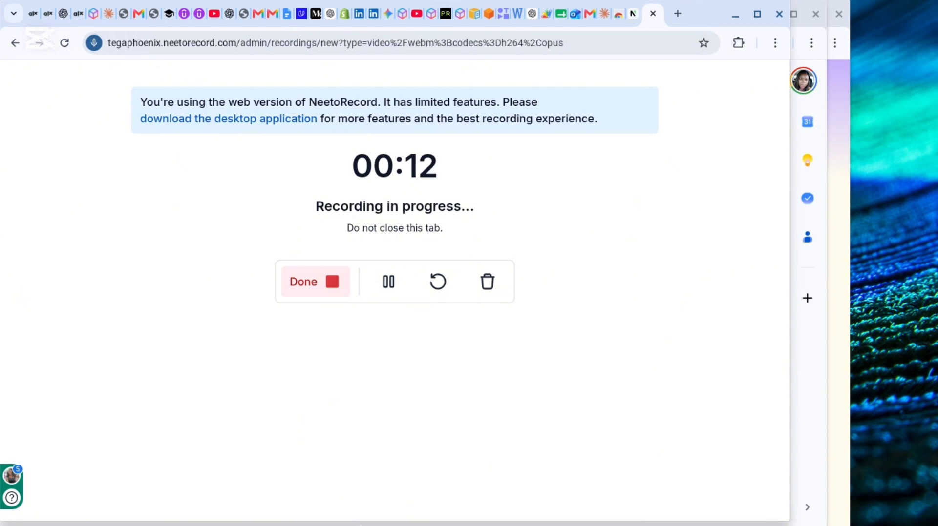
# Switch to the untitled Google Sheets spreadsheet and rename it Appscript Demo.
pyautogui.click(387, 510)
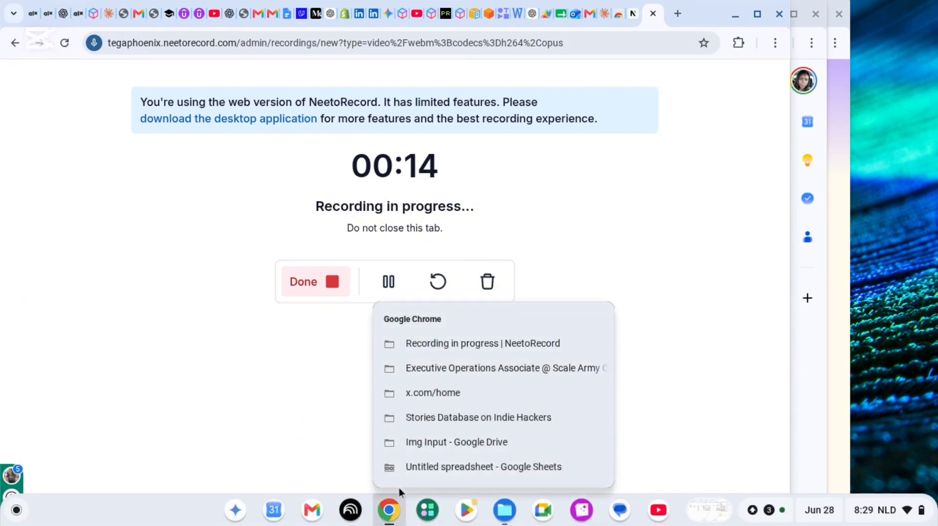
pyautogui.click(415, 466)
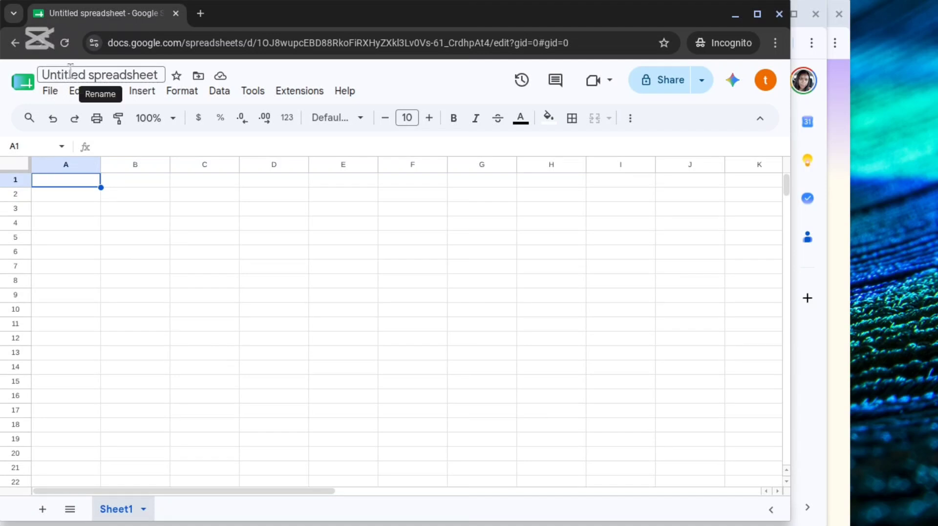
pyautogui.click(161, 72)
pyautogui.press('BackSpace')
pyautogui.press('BackSpace')
pyautogui.press('BackSpace')
pyautogui.press('BackSpace')
pyautogui.press('BackSpace')
pyautogui.press('BackSpace')
pyautogui.press('BackSpace')
pyautogui.press('BackSpace')
pyautogui.press('BackSpace')
pyautogui.press('BackSpace')
pyautogui.press('BackSpace')
pyautogui.press('BackSpace')
pyautogui.press('BackSpace')
pyautogui.press('BackSpace')
pyautogui.press('BackSpace')
pyautogui.press('BackSpace')
pyautogui.press('BackSpace')
pyautogui.press('BackSpace')
pyautogui.press('BackSpace')
pyautogui.press('BackSpace')
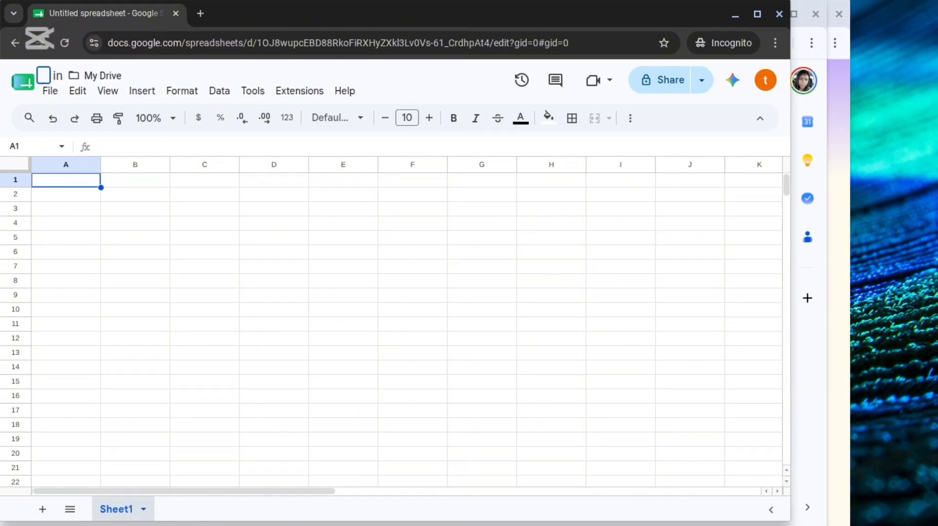
pyautogui.write('Appsc')
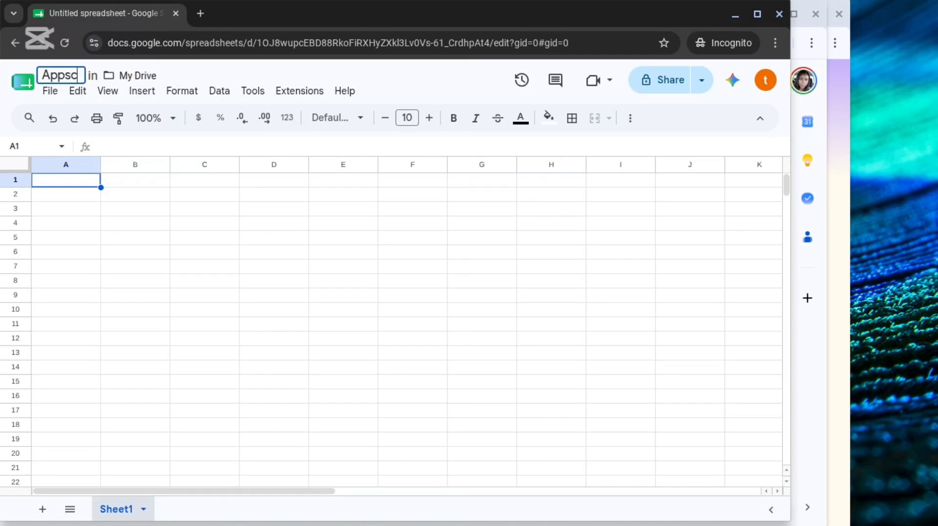
pyautogui.write('ript Demo')
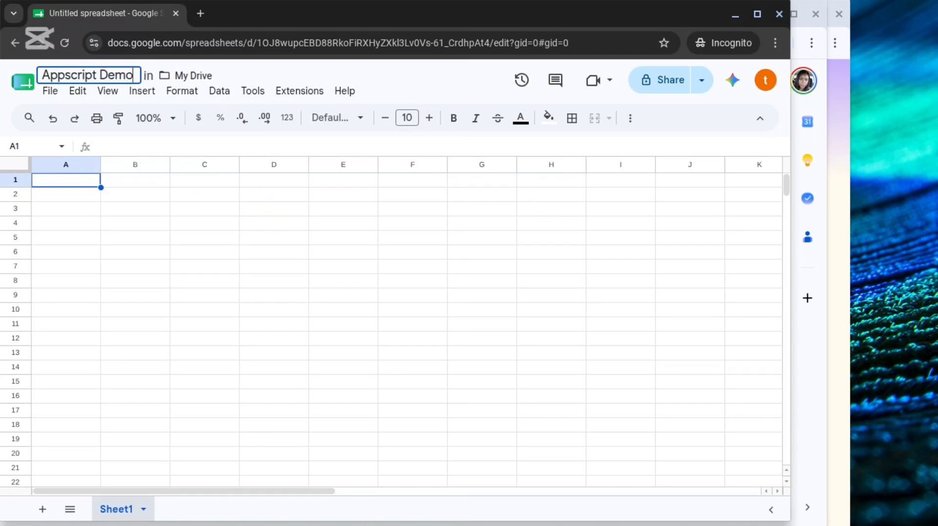
# Enter the column header Email in cell A1.
pyautogui.click(61, 185)
pyautogui.write('Email')
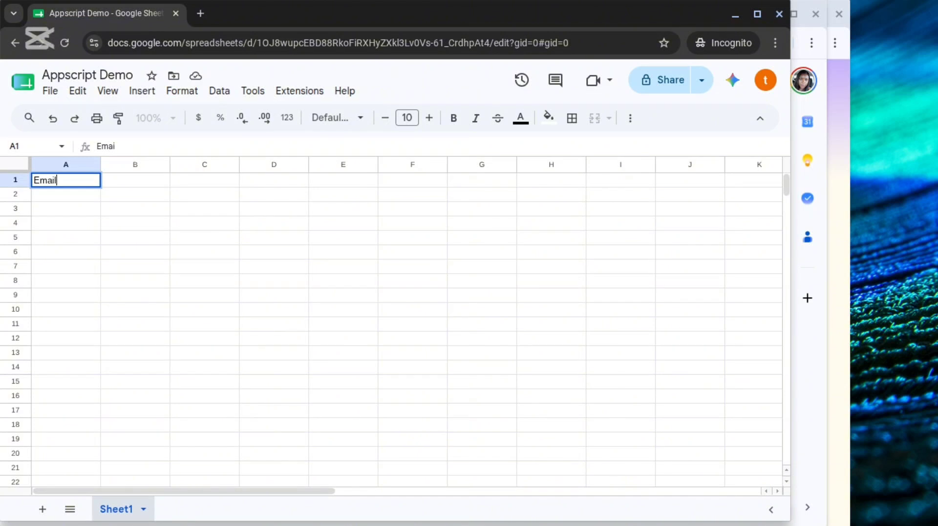
pyautogui.press('Tab')
# Enter First in cell B1 as the start of the First name column header.
pyautogui.write('C')
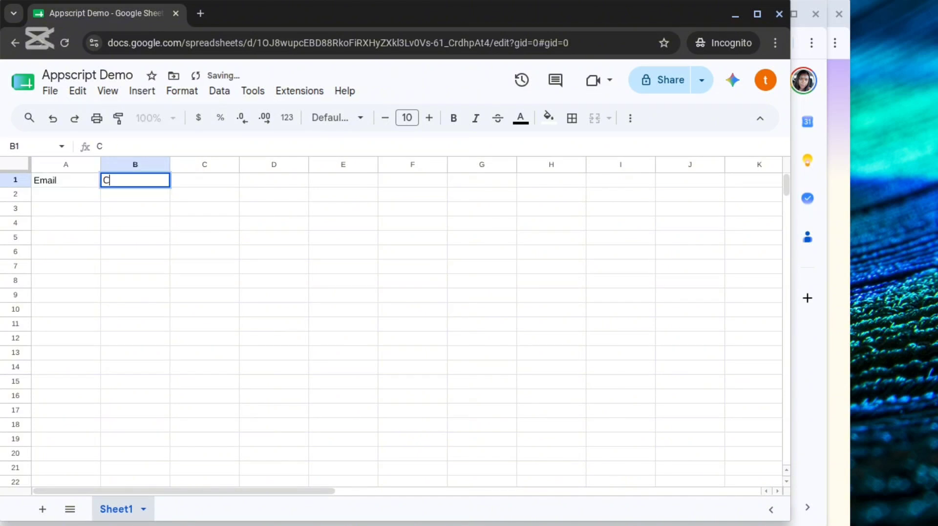
pyautogui.press('BackSpace')
pyautogui.write('FIrst na')
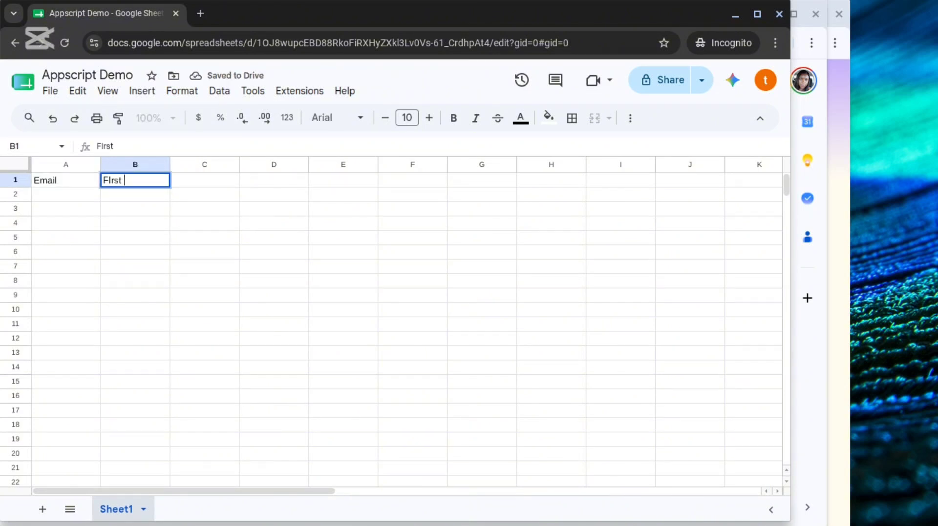
pyautogui.press('BackSpace')
pyautogui.press('BackSpace')
pyautogui.press('BackSpace')
pyautogui.press('BackSpace')
pyautogui.press('BackSpace')
pyautogui.press('BackSpace')
pyautogui.press('BackSpace')
pyautogui.write('irst n')
pyautogui.press('BackSpace')
pyautogui.write('ame')
pyautogui.press('BackSpace')
pyautogui.press('BackSpace')
pyautogui.press('BackSpace')
pyautogui.write('na')
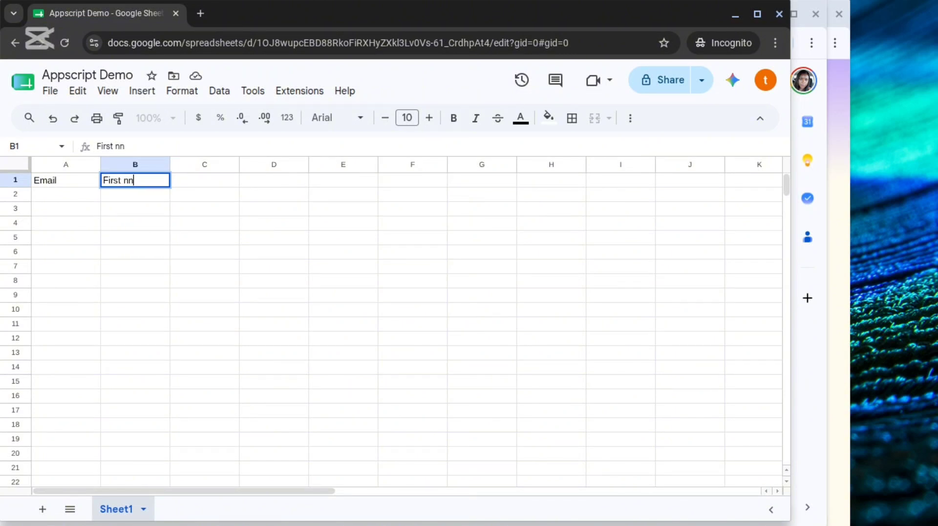
pyautogui.press('BackSpace')
pyautogui.press('BackSpace')
# Return to the Appscript Demo spreadsheet and examine the column headers on the Lead 1, Followup 1 and Followup 2 sheets.
pyautogui.click(735, 15)
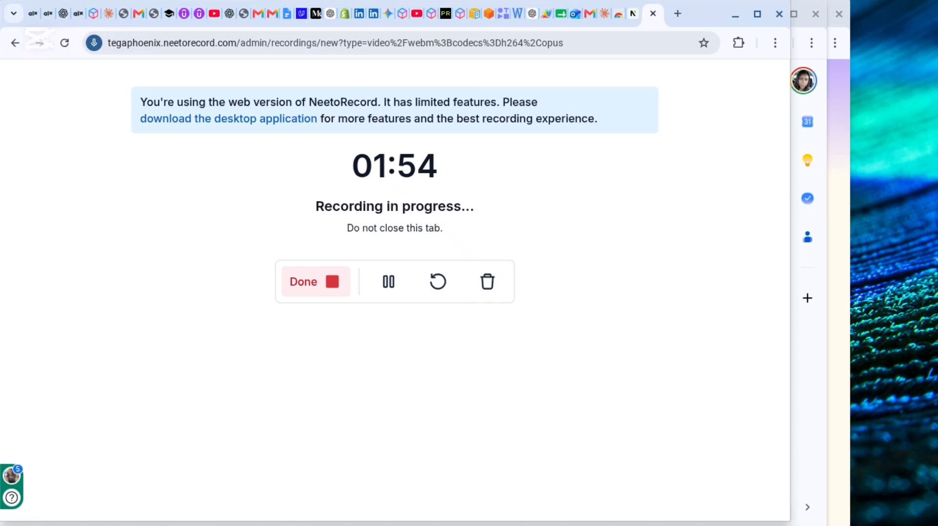
pyautogui.click(389, 511)
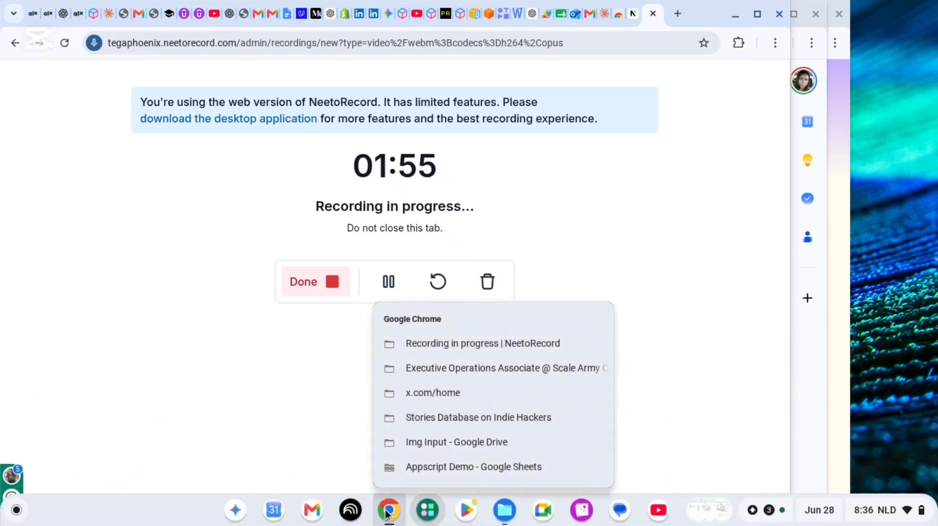
pyautogui.click(400, 471)
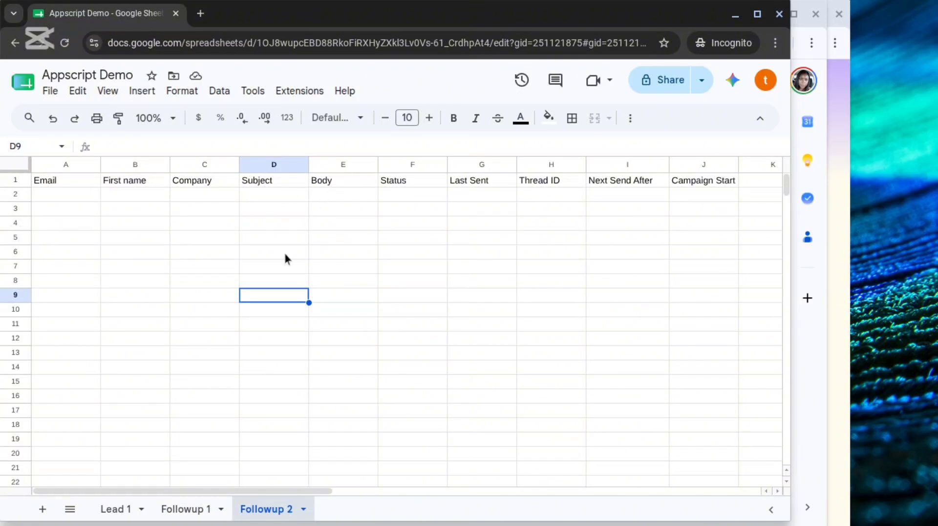
pyautogui.click(121, 516)
pyautogui.click(179, 512)
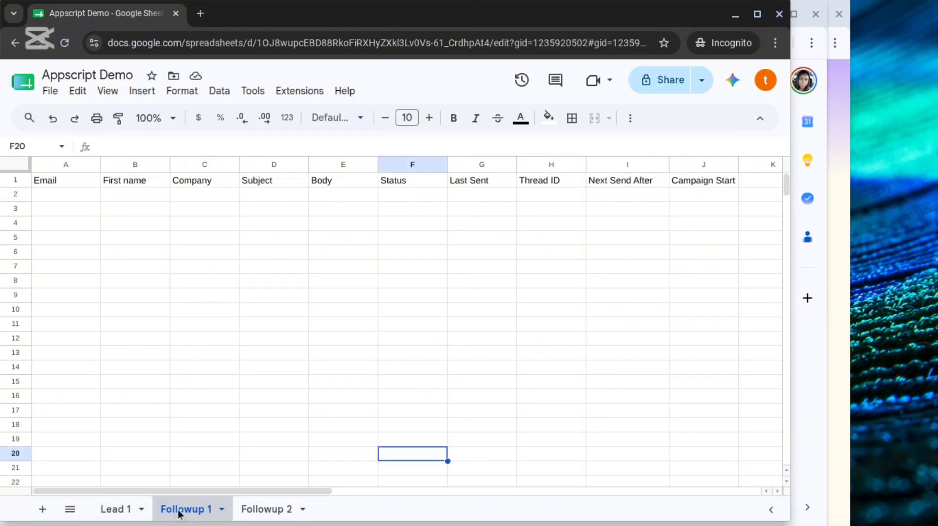
pyautogui.click(270, 514)
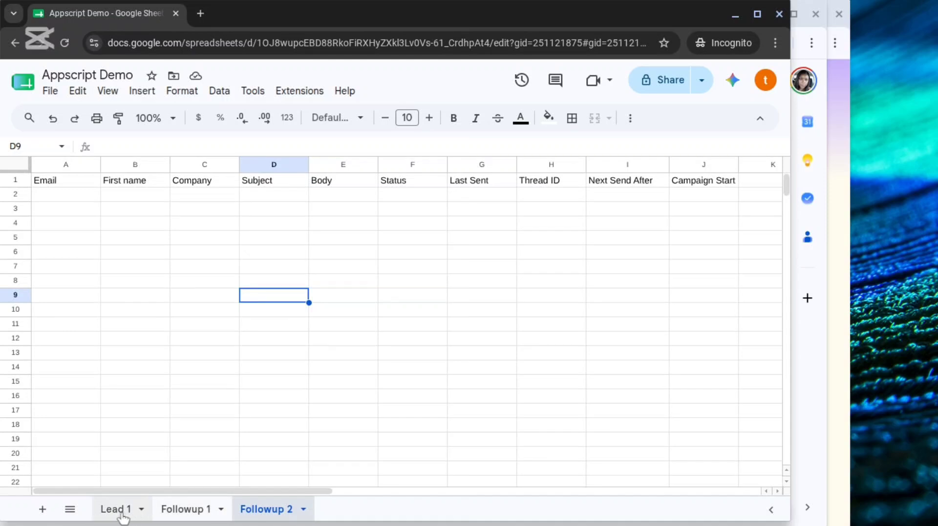
pyautogui.click(121, 517)
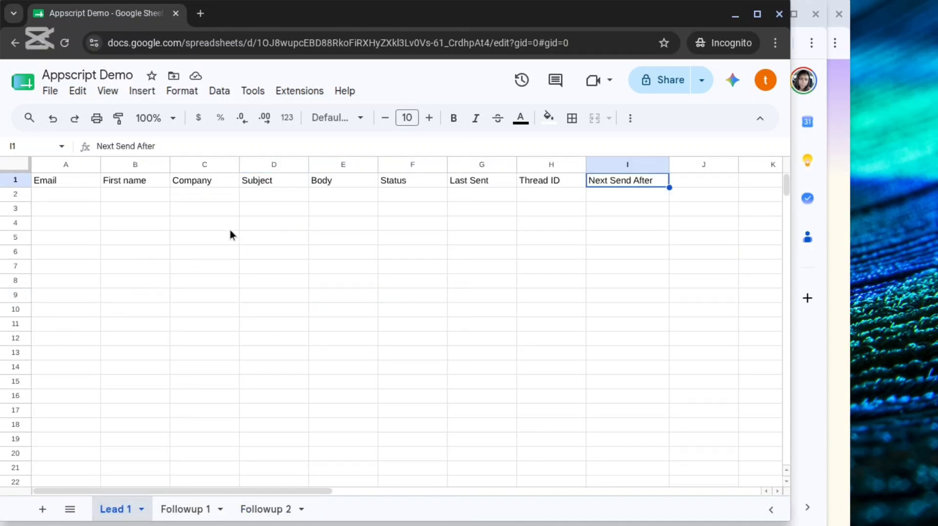
pyautogui.click(108, 207)
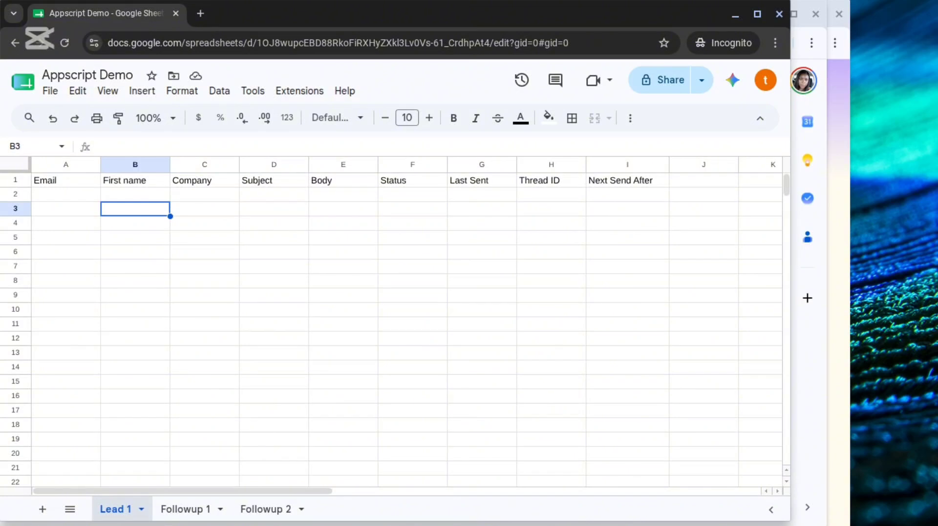
pyautogui.click(185, 509)
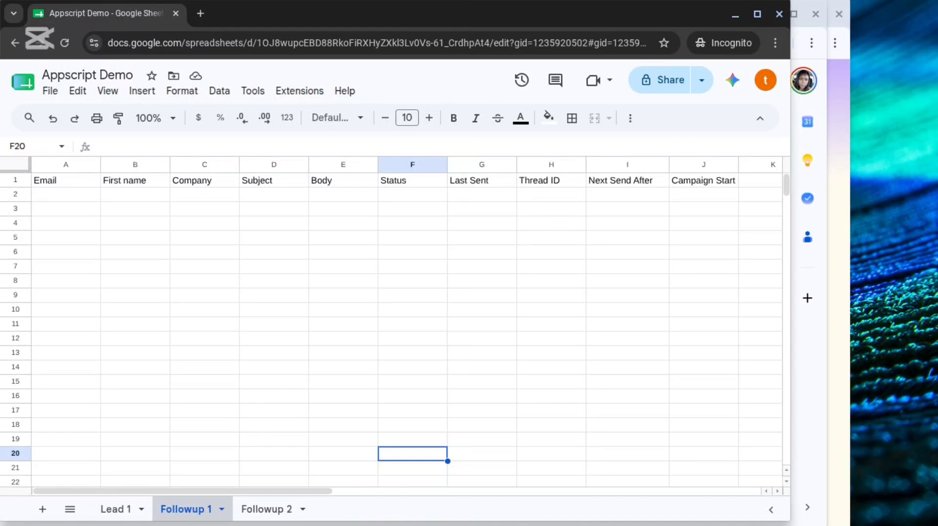
pyautogui.click(266, 509)
pyautogui.click(115, 509)
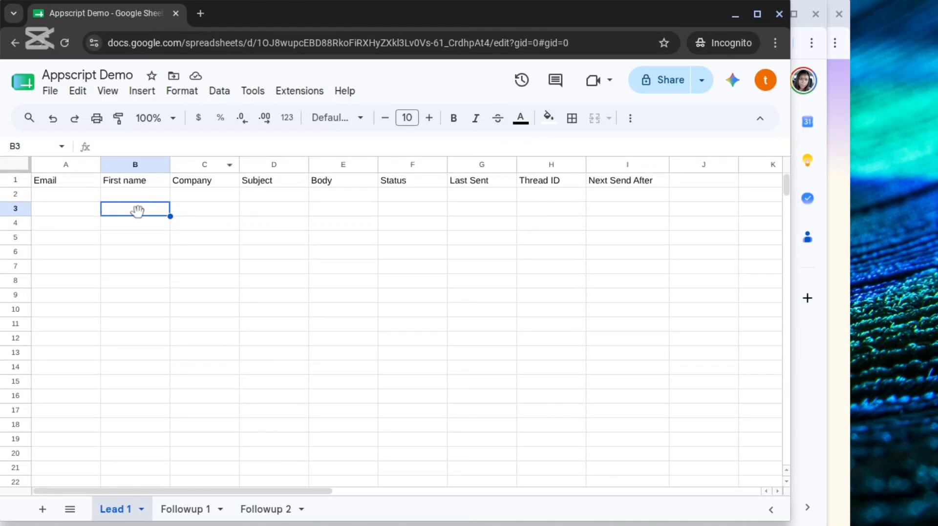
pyautogui.click(67, 194)
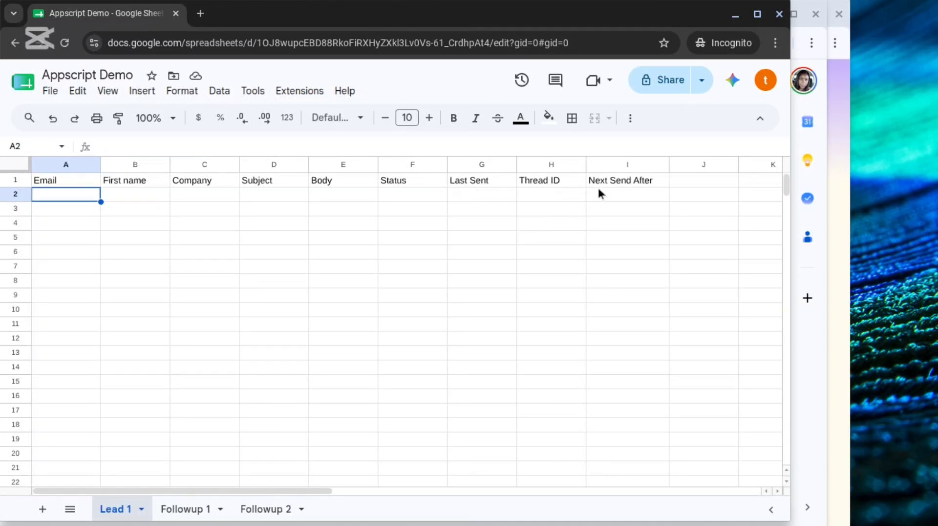
# Open the Apps Script editor for the spreadsheet and delete the default myFunction code from Code.gs.
pyautogui.click(298, 96)
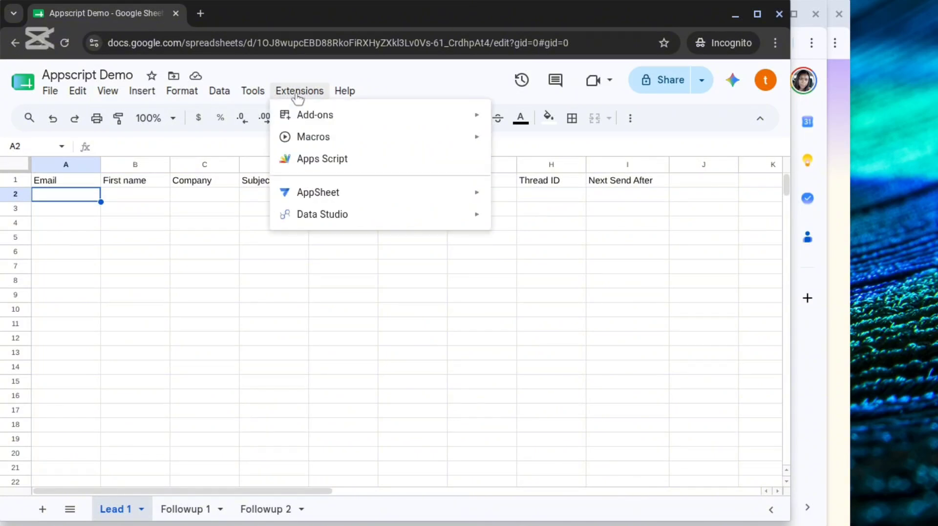
pyautogui.click(319, 161)
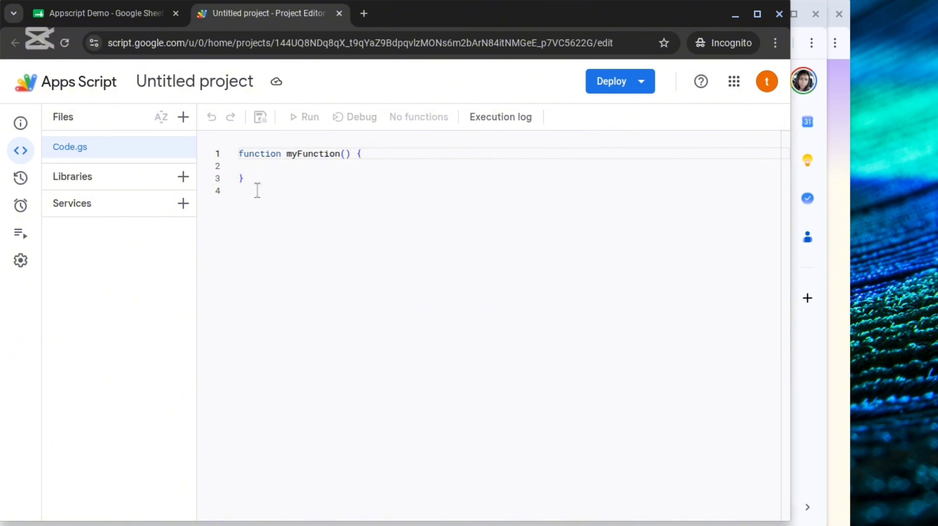
pyautogui.moveTo(238, 187); pyautogui.dragTo(232, 152)
pyautogui.press('BackSpace')
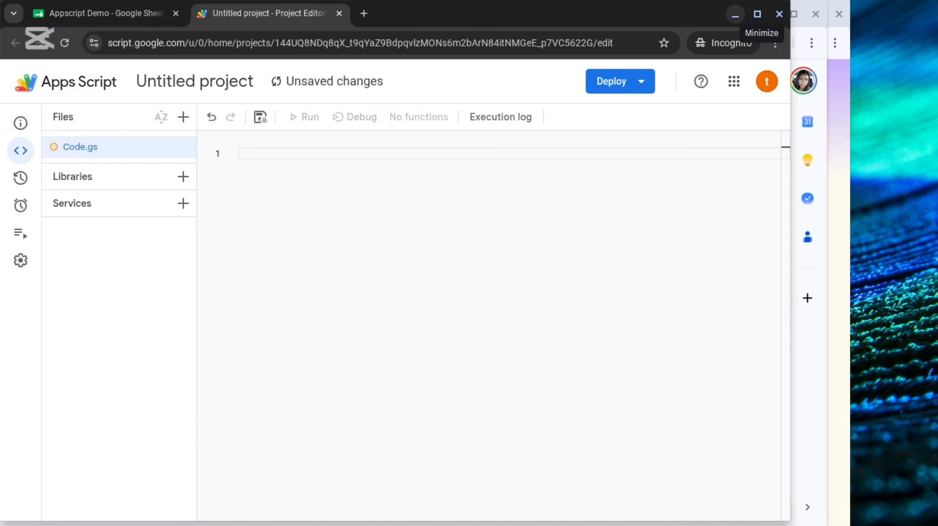
# Copy the whole Code.gs script from the Automated Outreach project into the empty Code.gs of the untitled project.
pyautogui.click(732, 16)
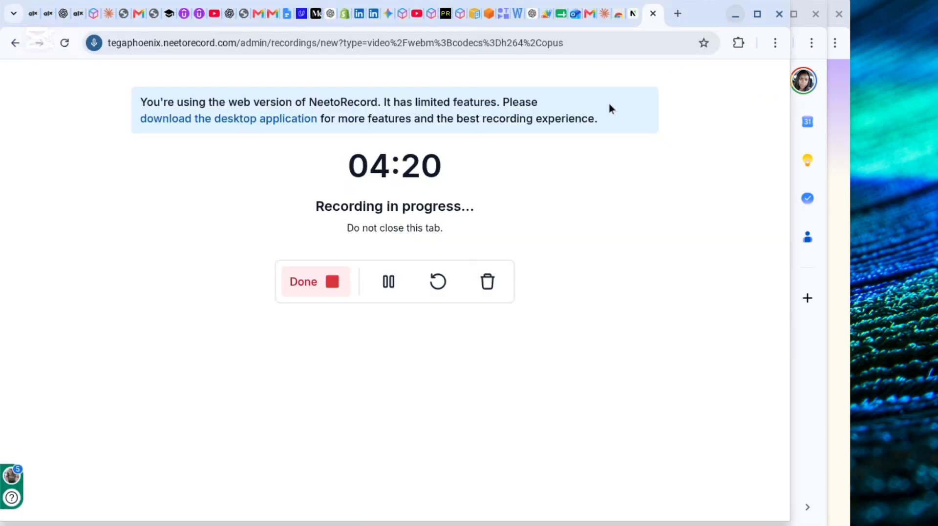
pyautogui.click(561, 18)
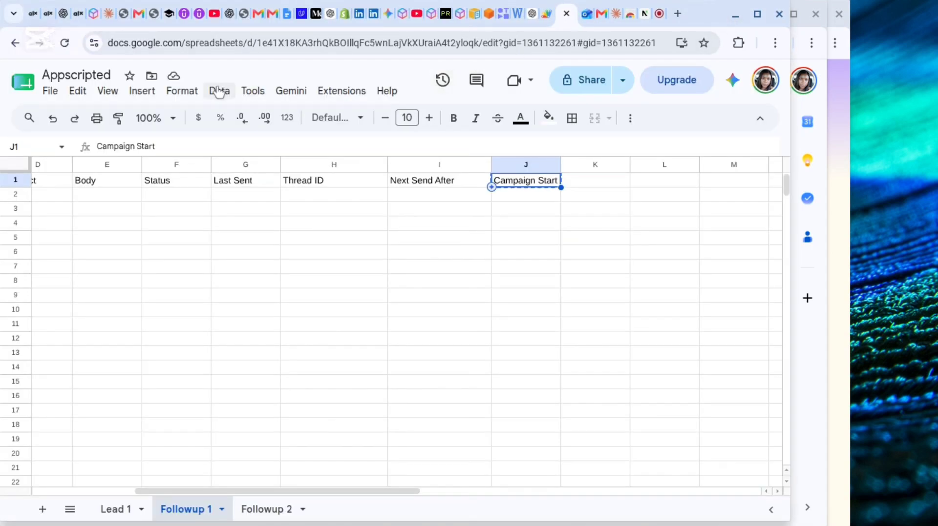
pyautogui.click(548, 18)
pyautogui.click(366, 226)
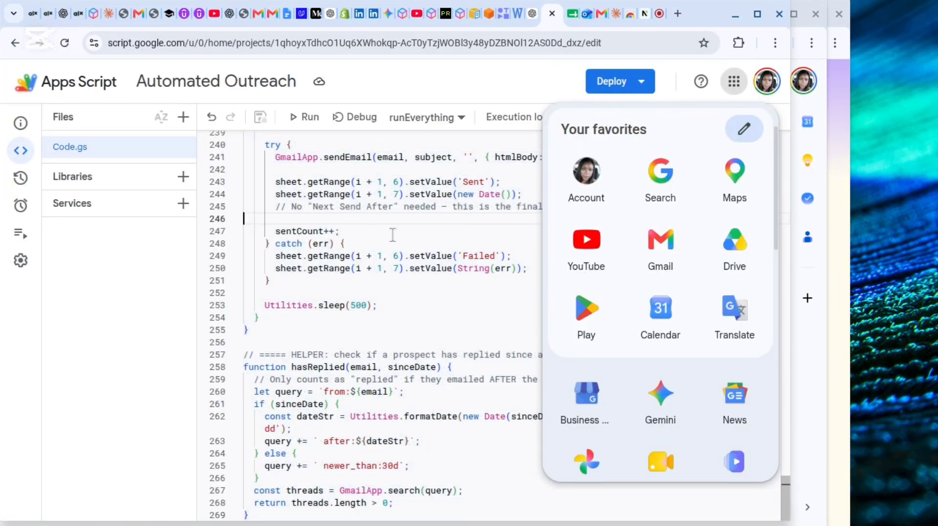
pyautogui.hotkey('ctrl', 'a')
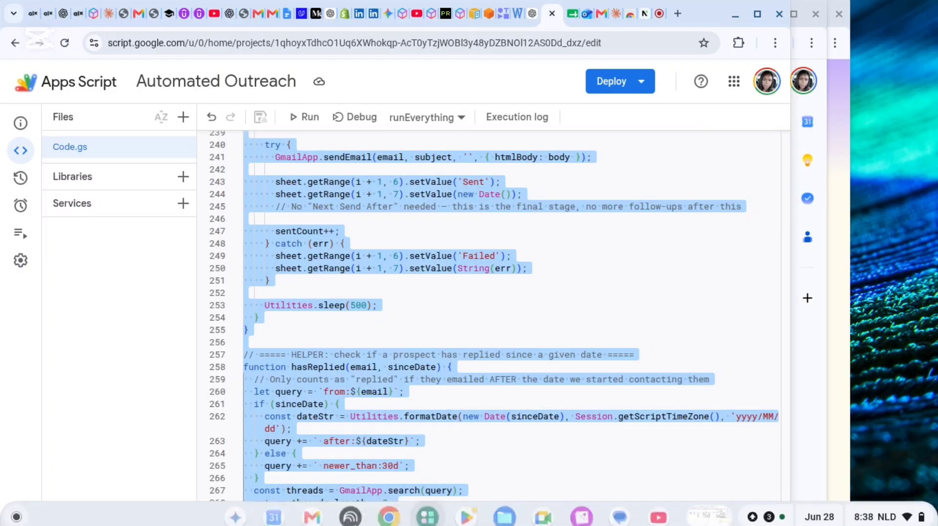
pyautogui.click(388, 510)
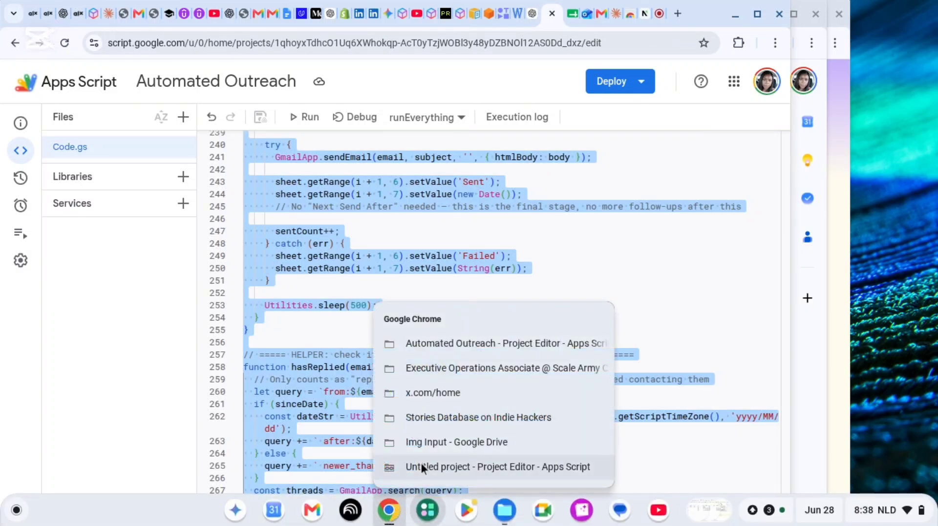
pyautogui.click(424, 467)
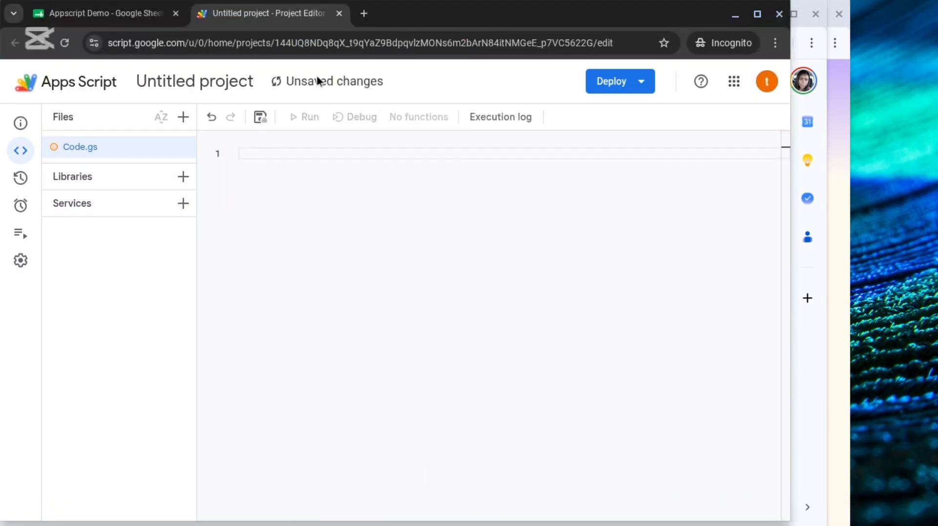
pyautogui.hotkey('ctrl', 'v')
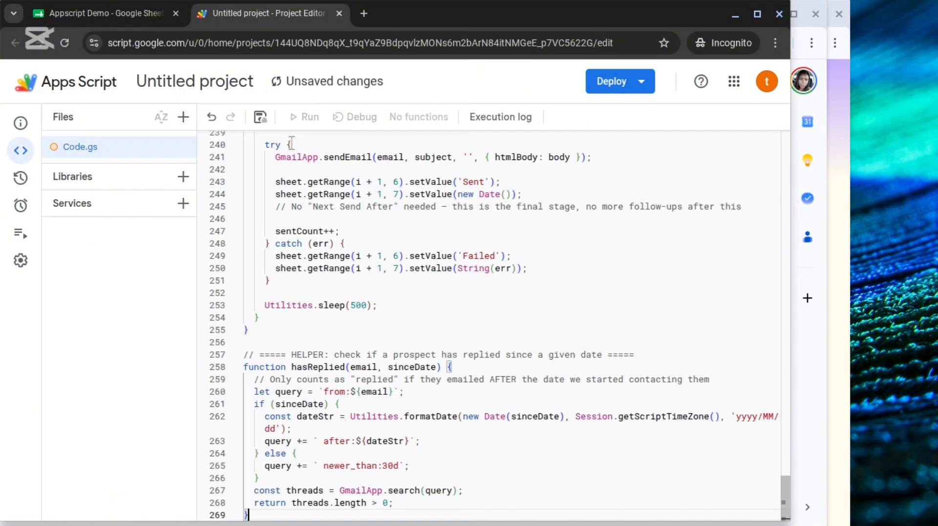
# Rename the untitled Apps Script project as Outreach.
pyautogui.click(192, 83)
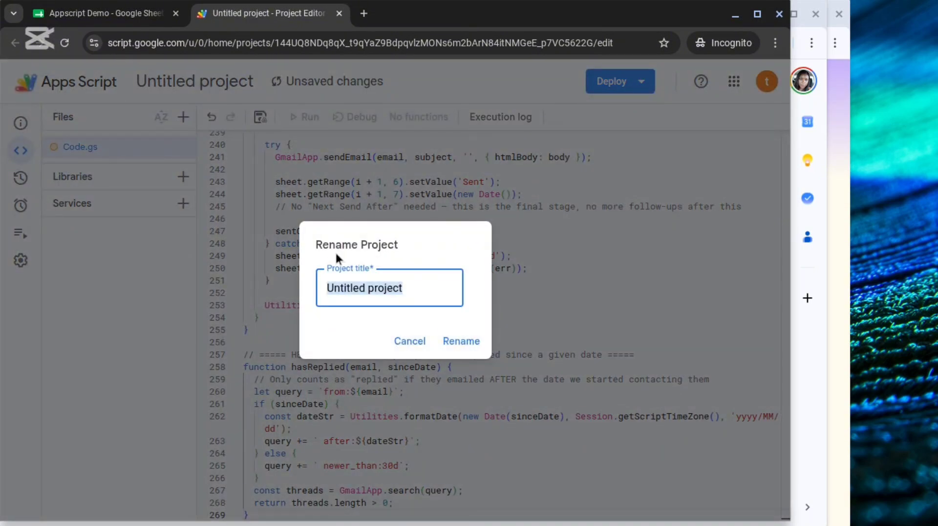
pyautogui.write('Outreach')
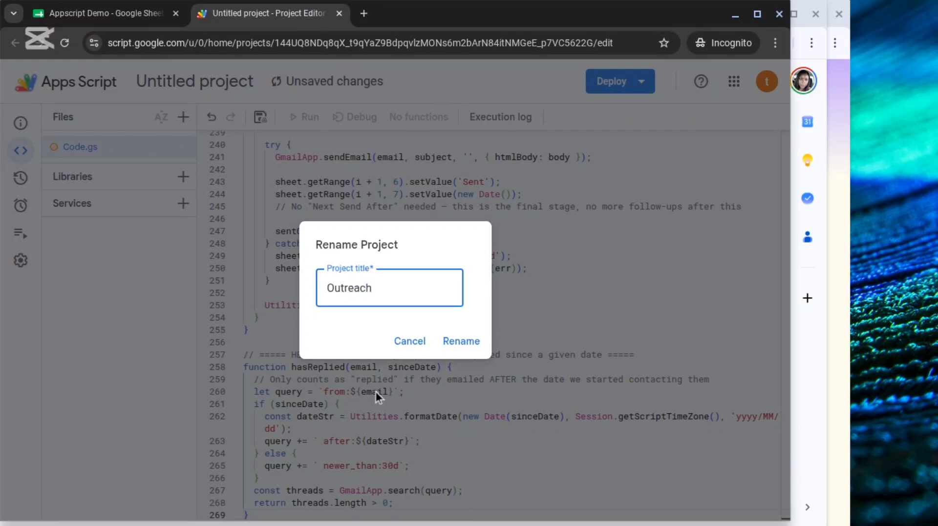
pyautogui.click(451, 343)
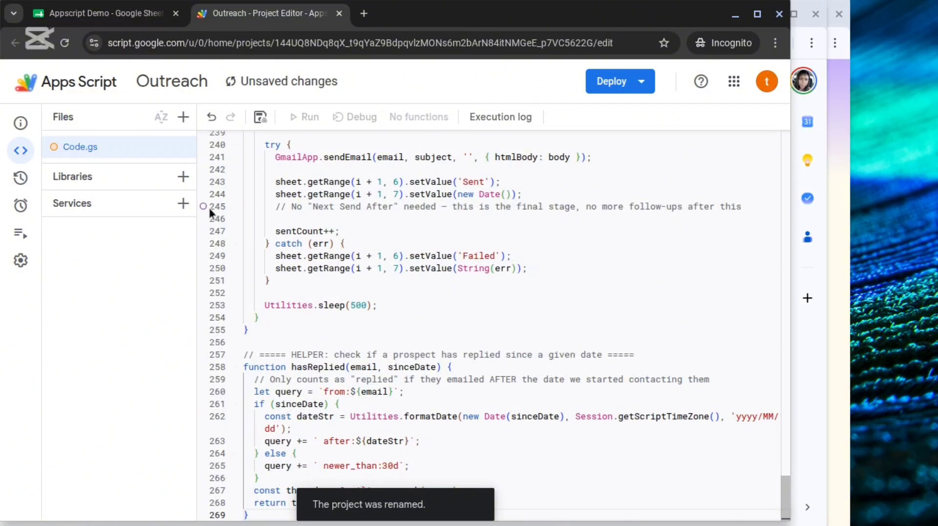
# Save the pending script changes in the Outreach project and open the project's triggers page.
pyautogui.moveTo(22, 210)
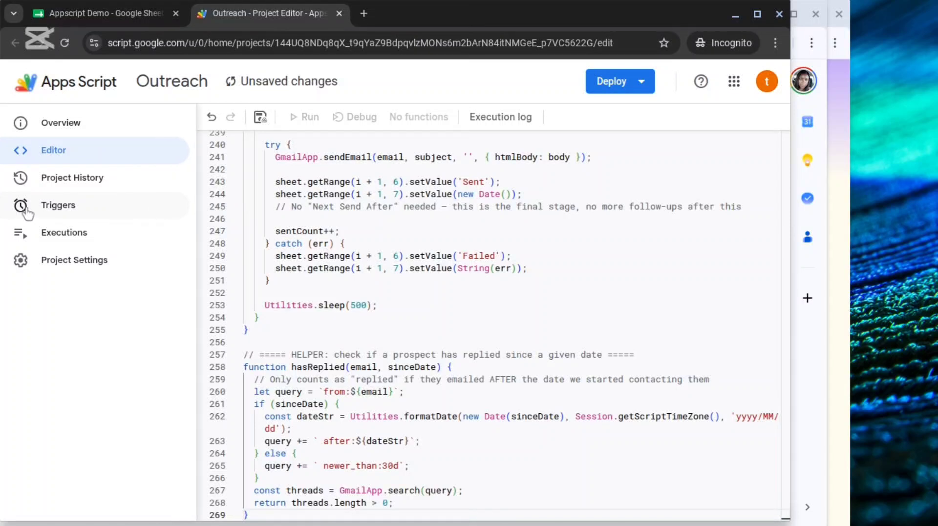
pyautogui.click(58, 208)
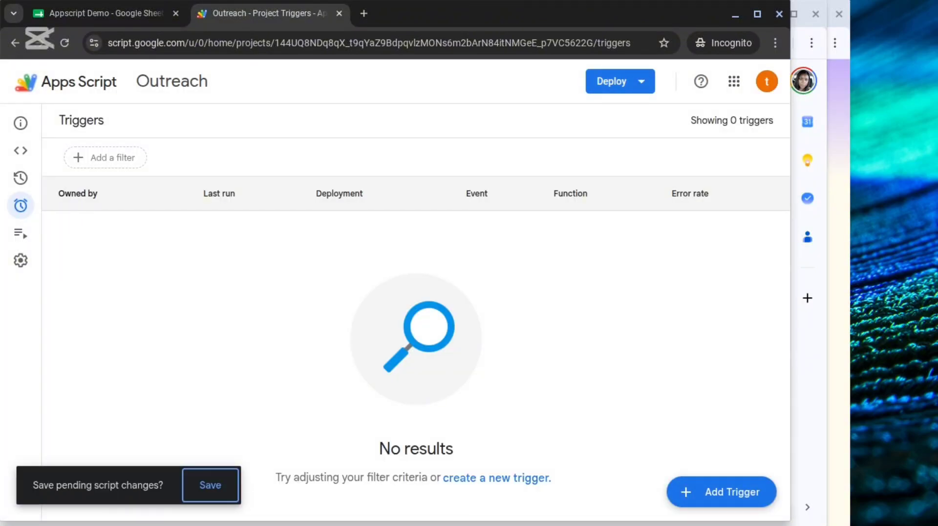
pyautogui.click(20, 150)
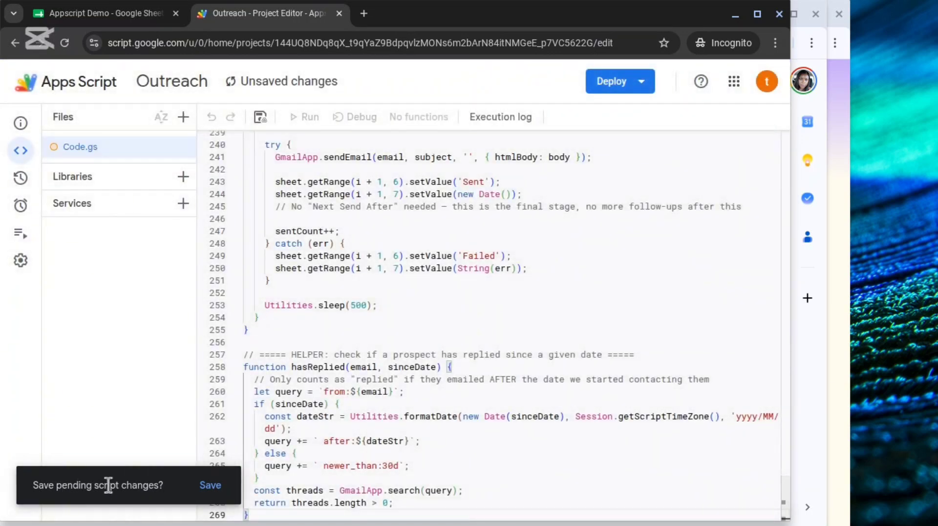
pyautogui.click(207, 488)
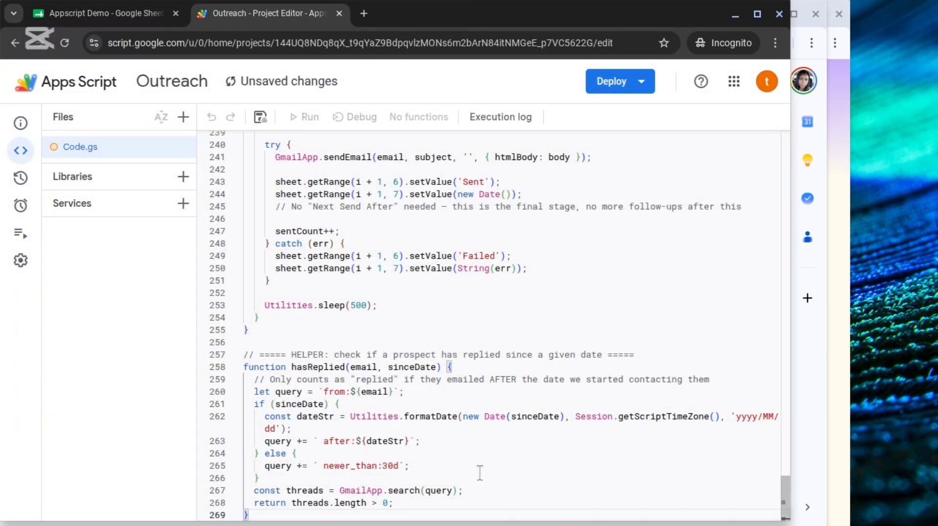
pyautogui.hotkey('ctrl', 's')
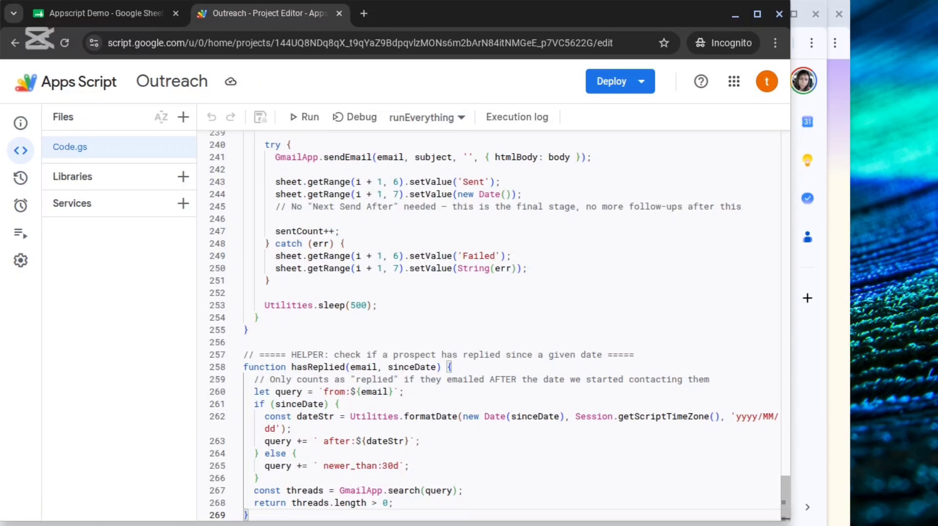
pyautogui.click(22, 207)
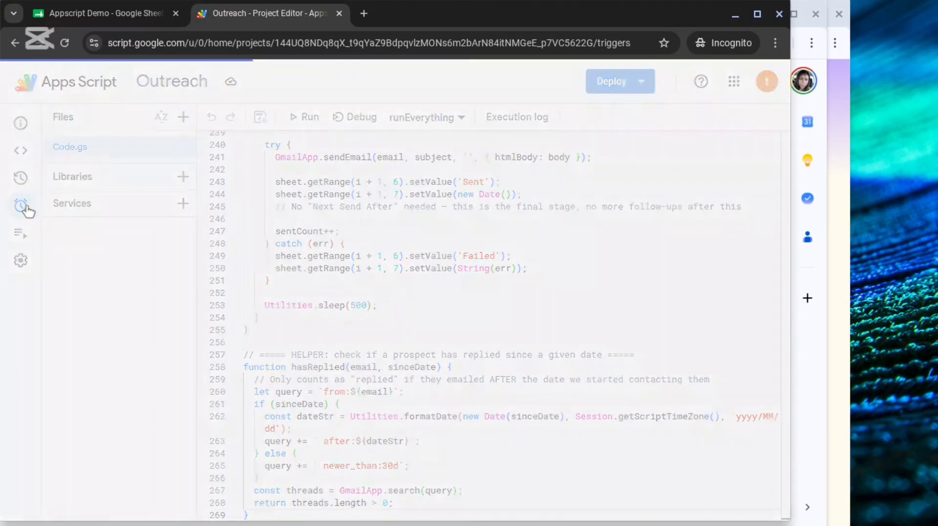
pyautogui.moveTo(24, 203)
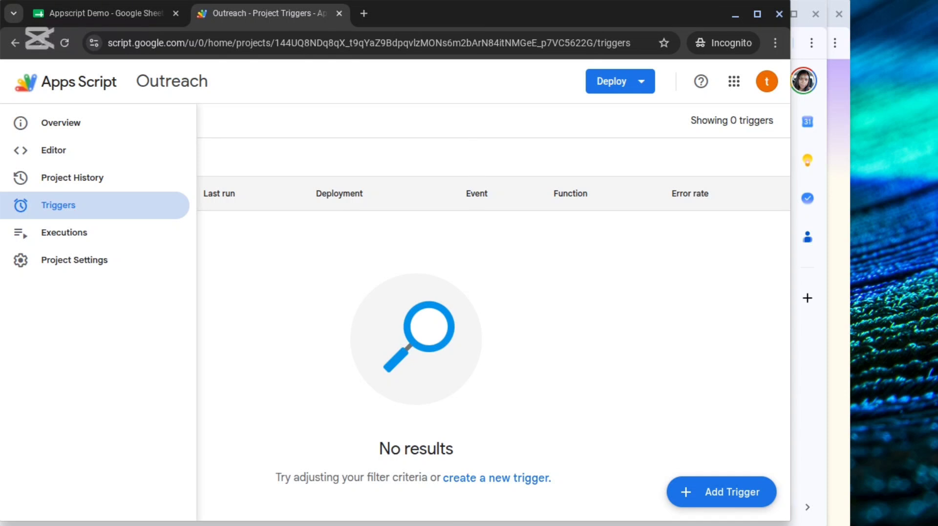
# Try to add a time-driven trigger for runEverything with a minutes timer set to every minute, and reload the page.
pyautogui.click(705, 493)
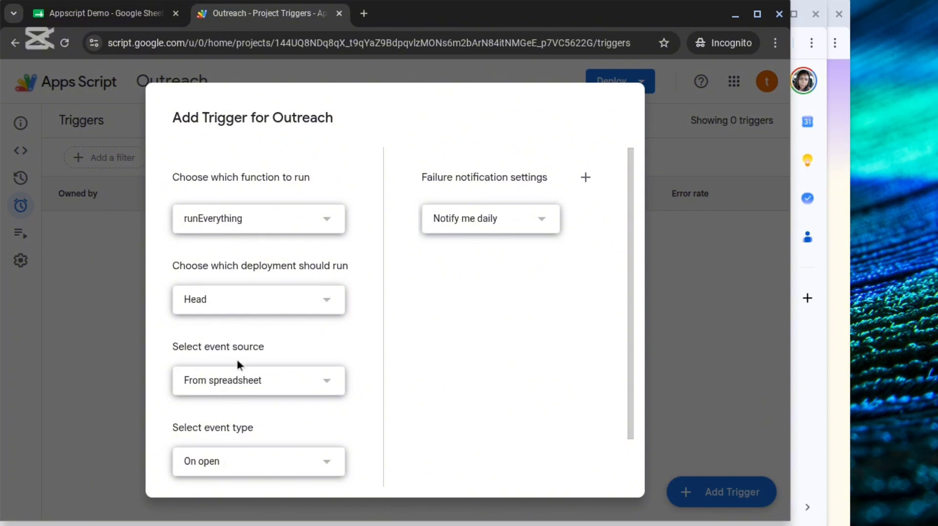
pyautogui.click(224, 382)
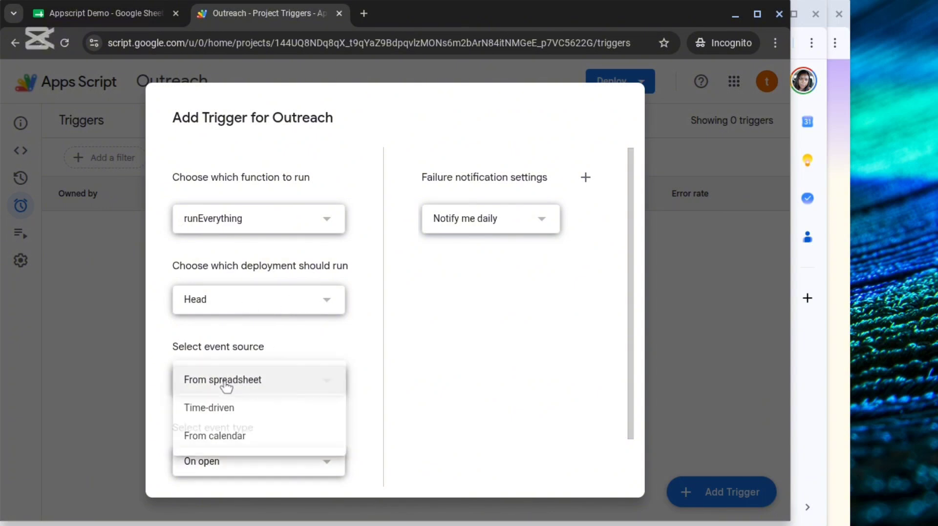
pyautogui.click(209, 409)
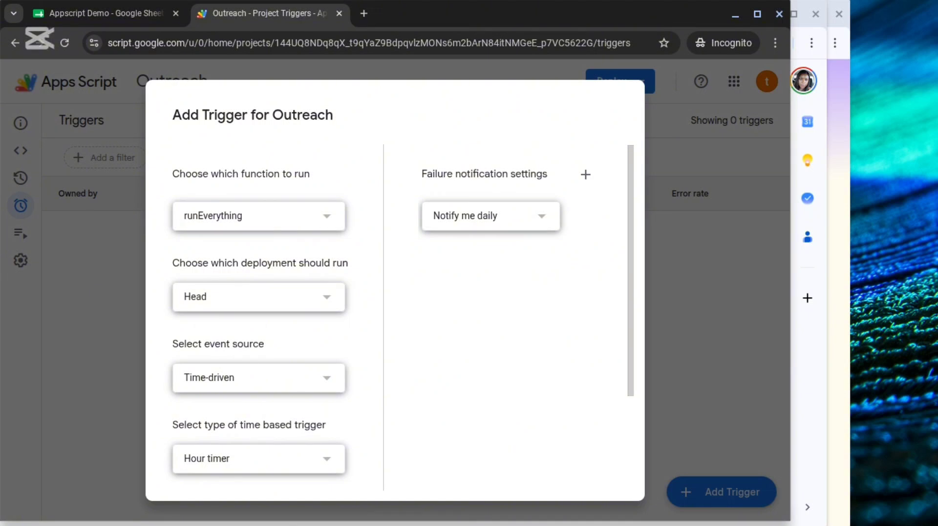
pyautogui.click(255, 464)
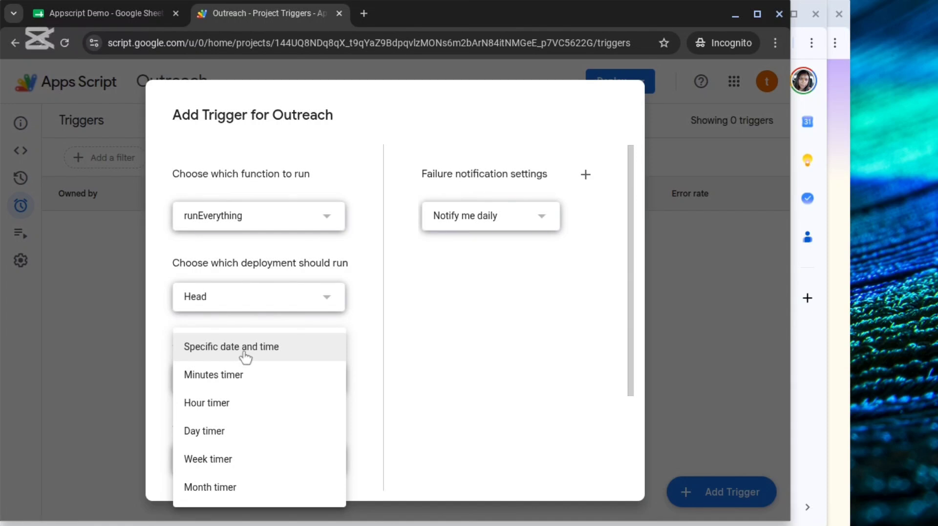
pyautogui.click(226, 384)
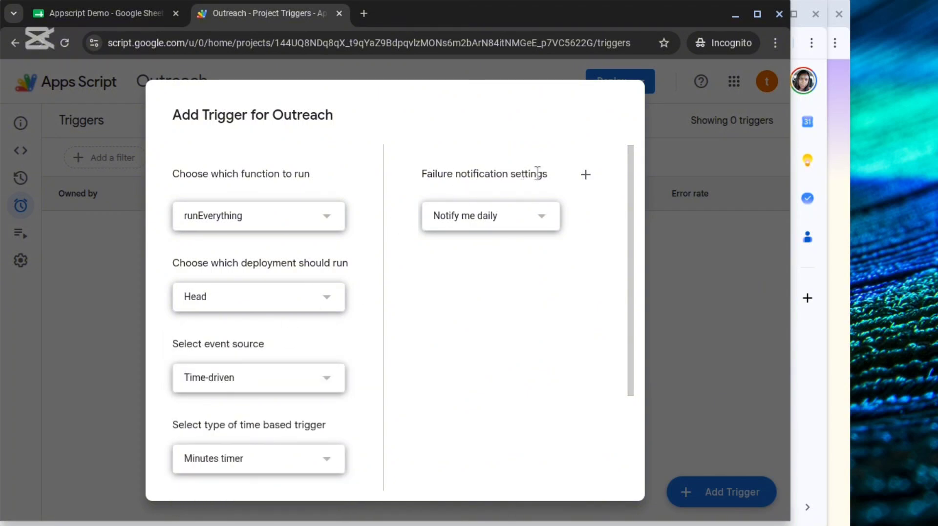
pyautogui.click(465, 221)
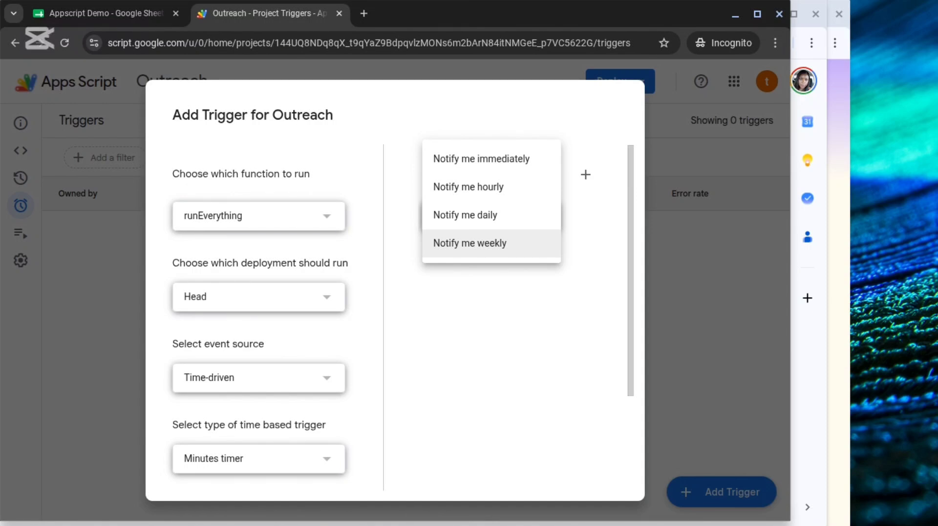
pyautogui.click(446, 291)
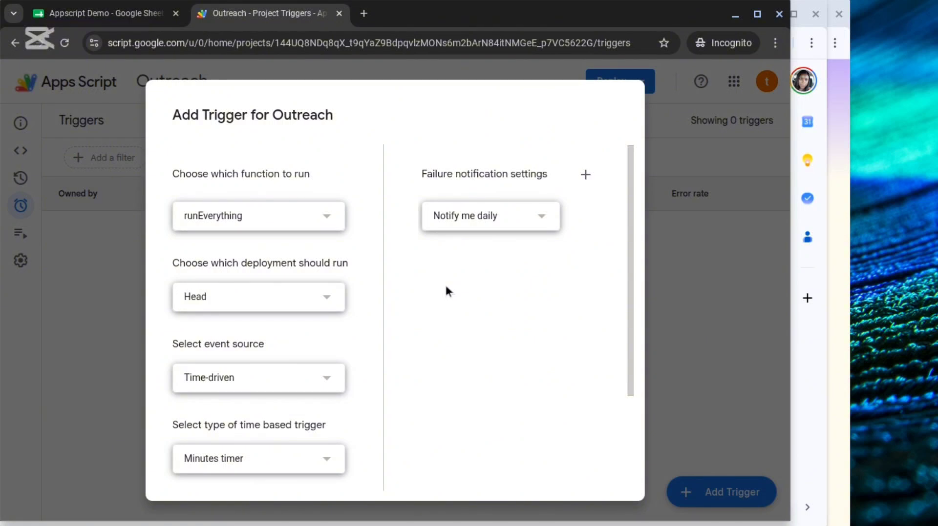
pyautogui.scroll(-3, 445, 292)
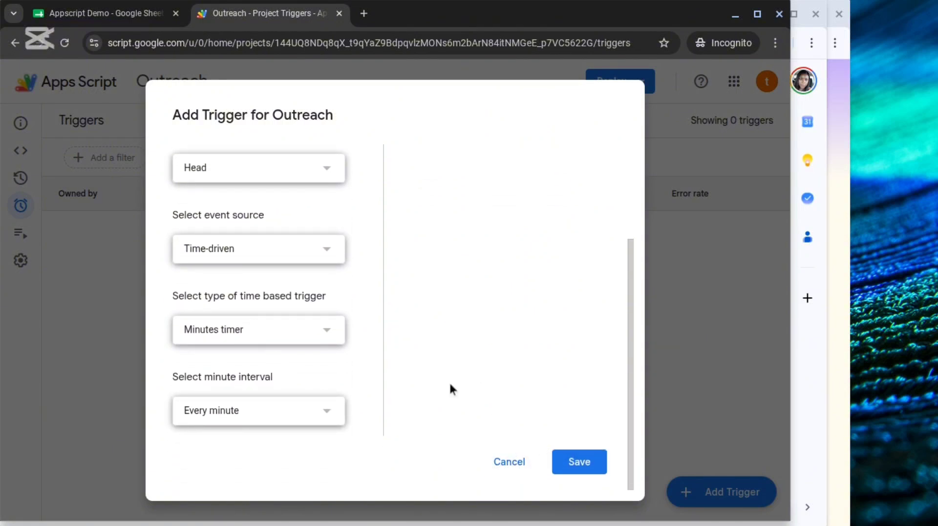
pyautogui.click(573, 464)
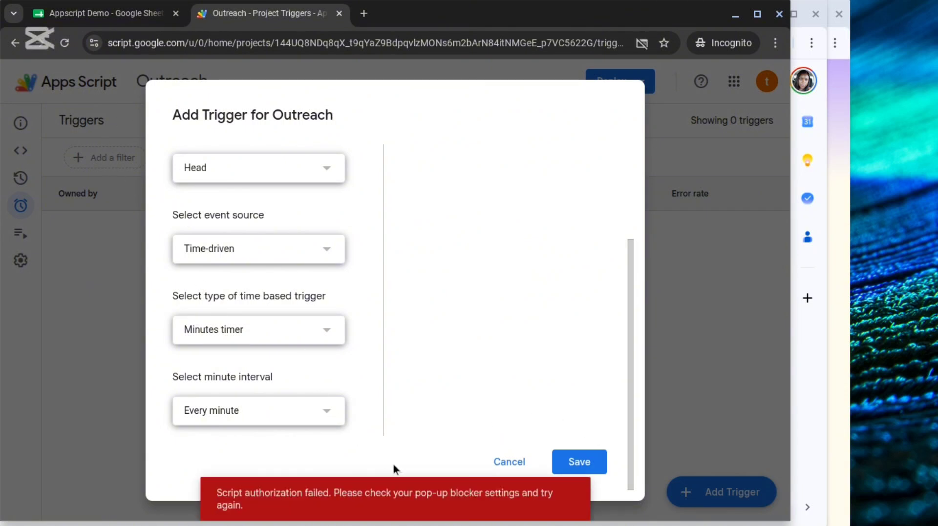
pyautogui.click(65, 44)
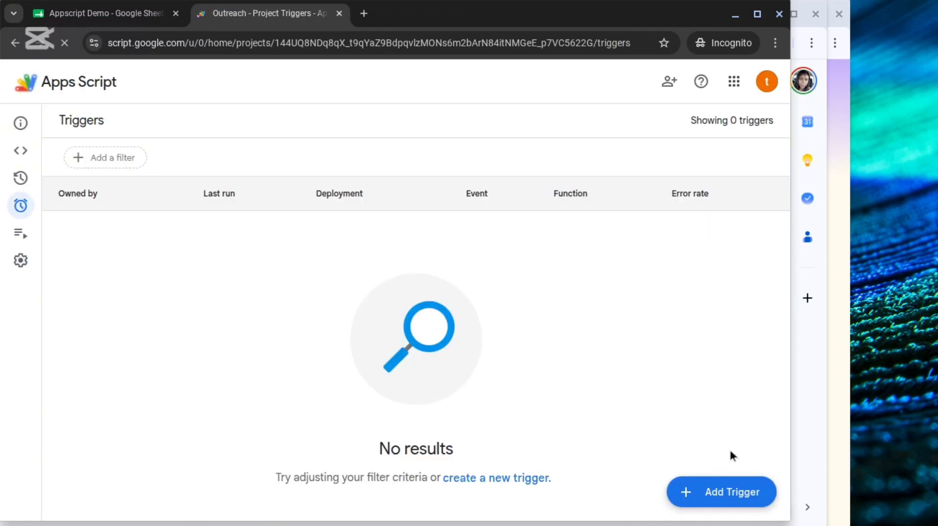
# Add and save a time-driven trigger for runEverything on the Head deployment, using a minutes timer that fires every minute.
pyautogui.click(716, 492)
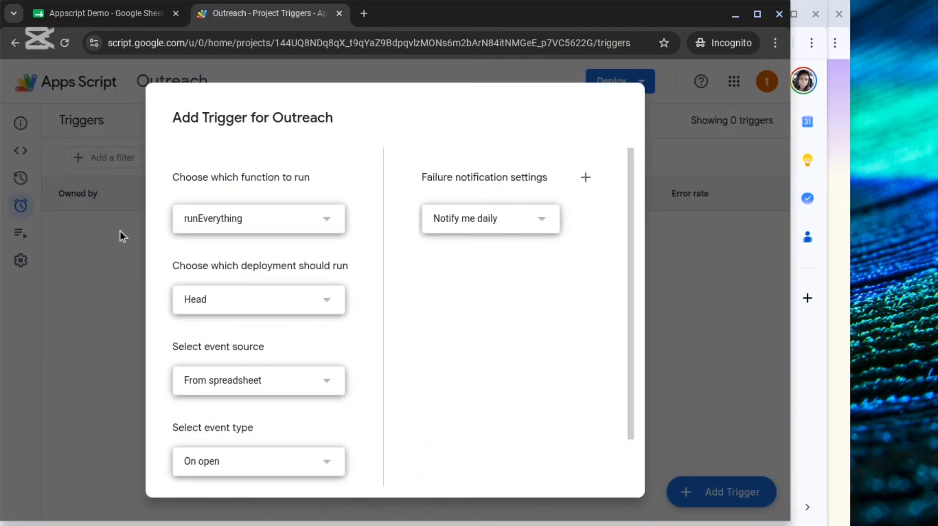
pyautogui.click(218, 382)
pyautogui.click(213, 415)
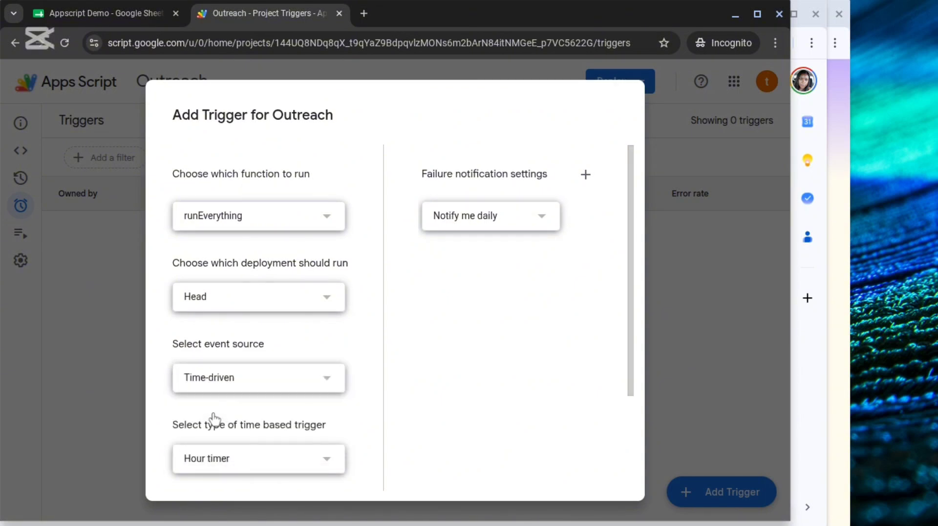
pyautogui.click(248, 462)
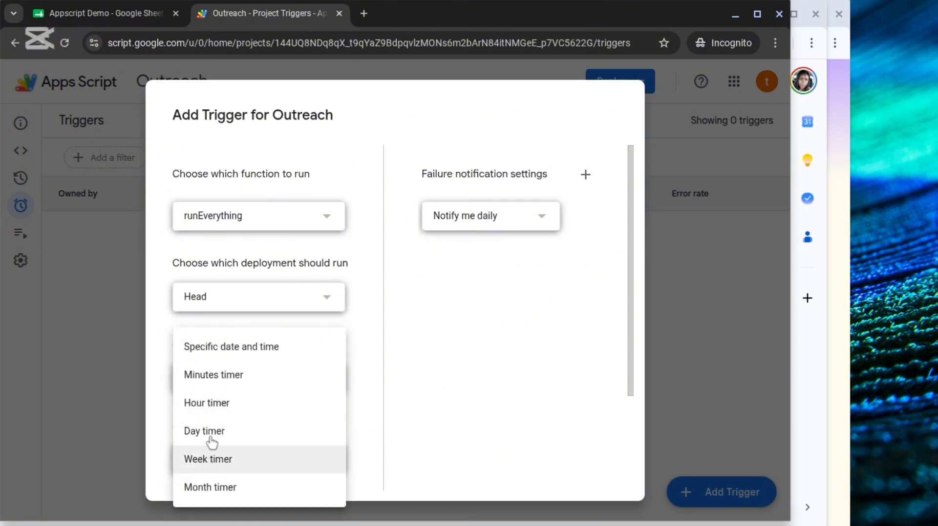
pyautogui.click(220, 375)
pyautogui.scroll(-3, 241, 268)
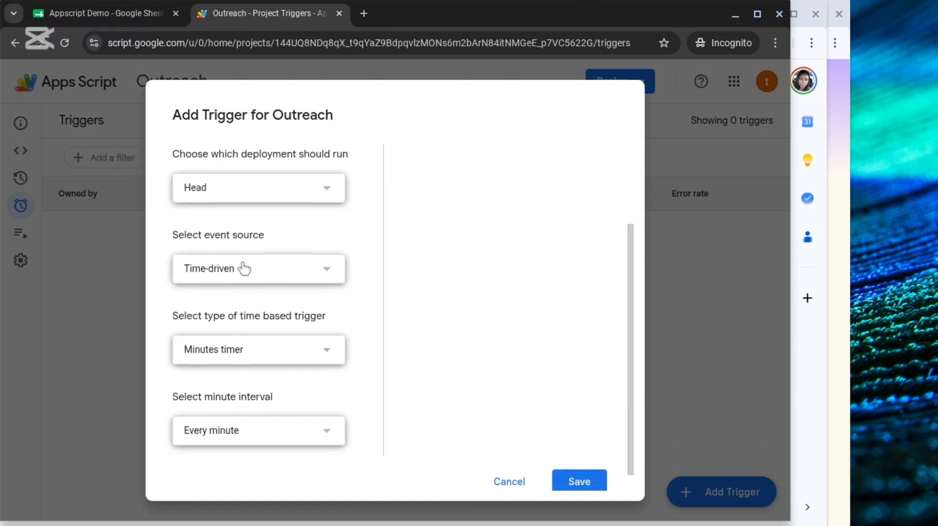
pyautogui.click(240, 419)
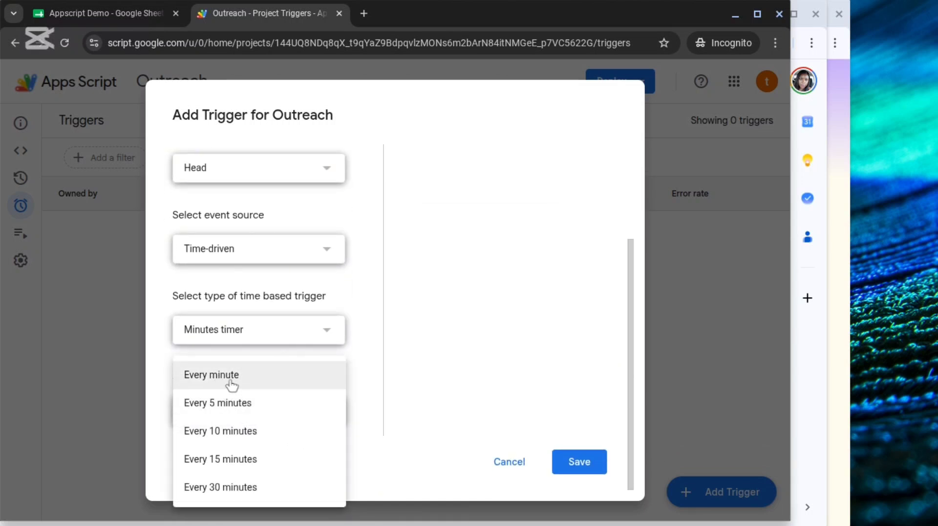
pyautogui.click(367, 400)
pyautogui.scroll(3, 409, 330)
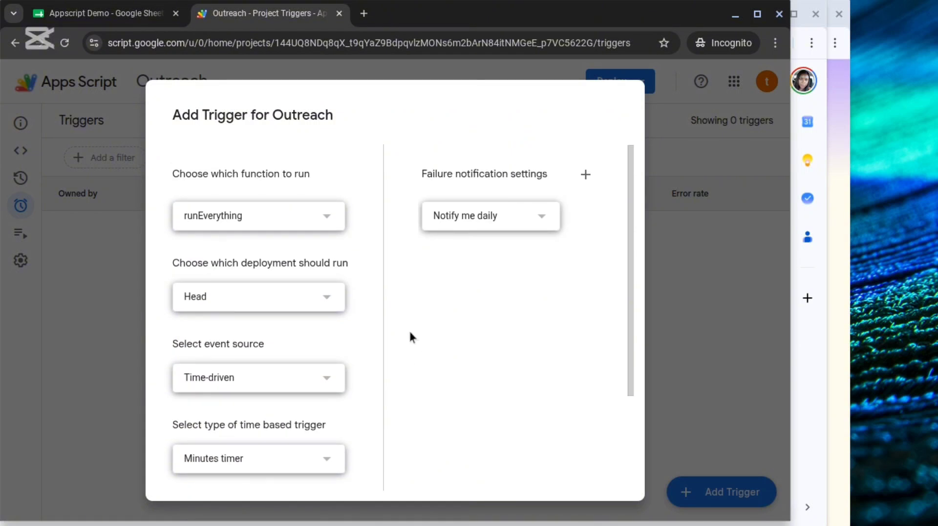
pyautogui.scroll(-3, 481, 365)
pyautogui.click(563, 468)
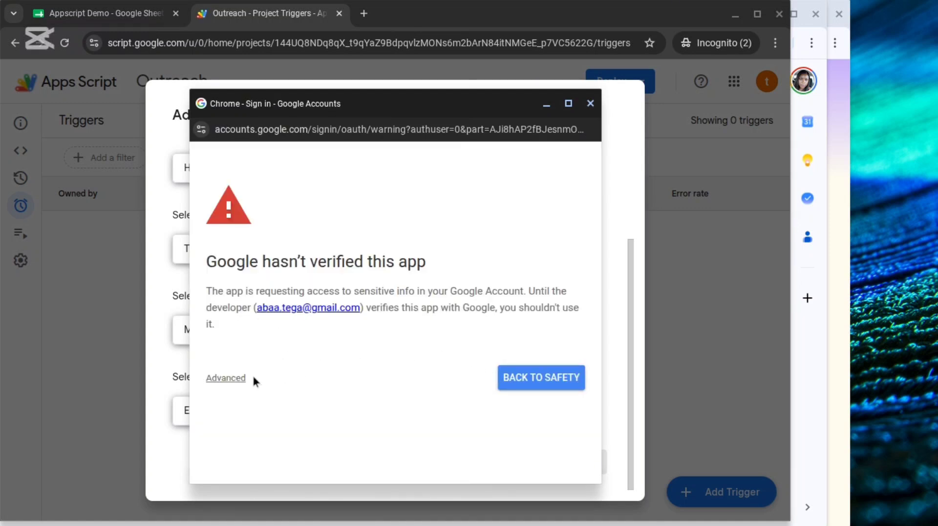
# Expand the advanced options of the unverified-app warning and proceed to Outreach (unsafe).
pyautogui.click(224, 380)
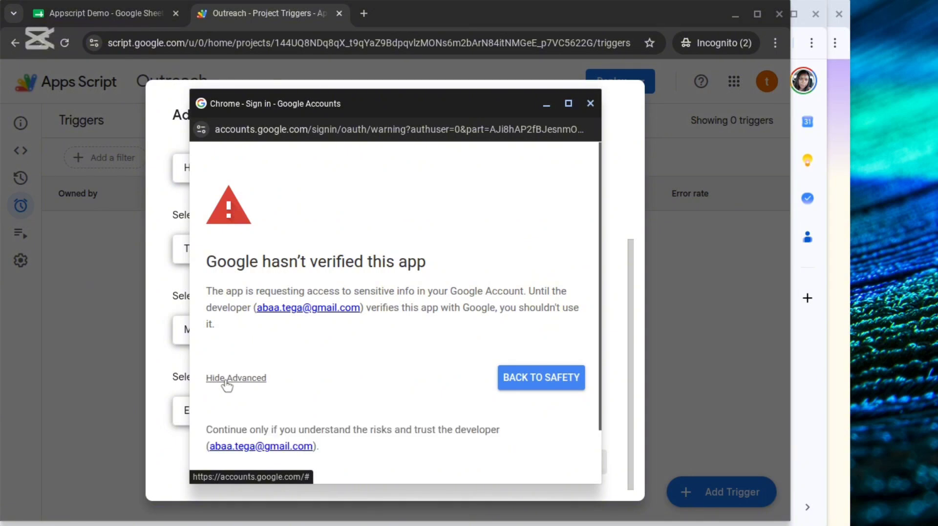
pyautogui.scroll(-2, 298, 441)
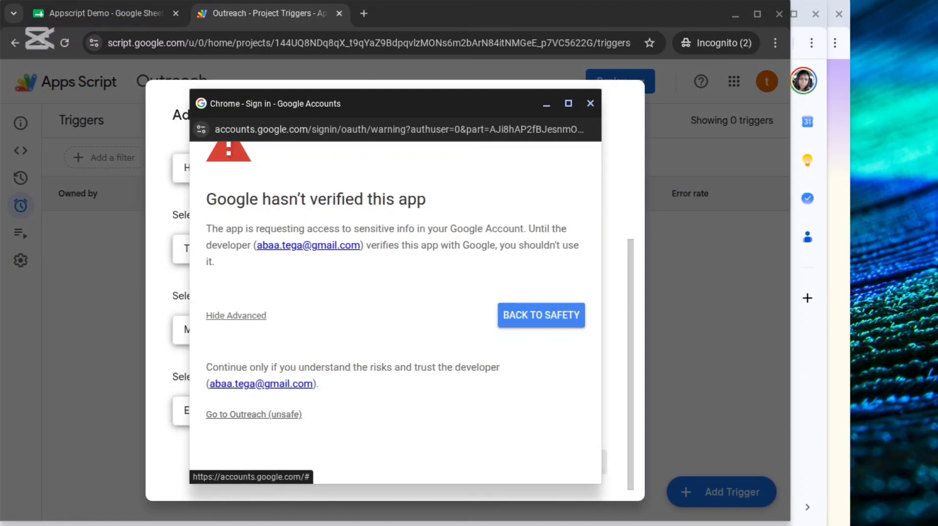
pyautogui.click(249, 415)
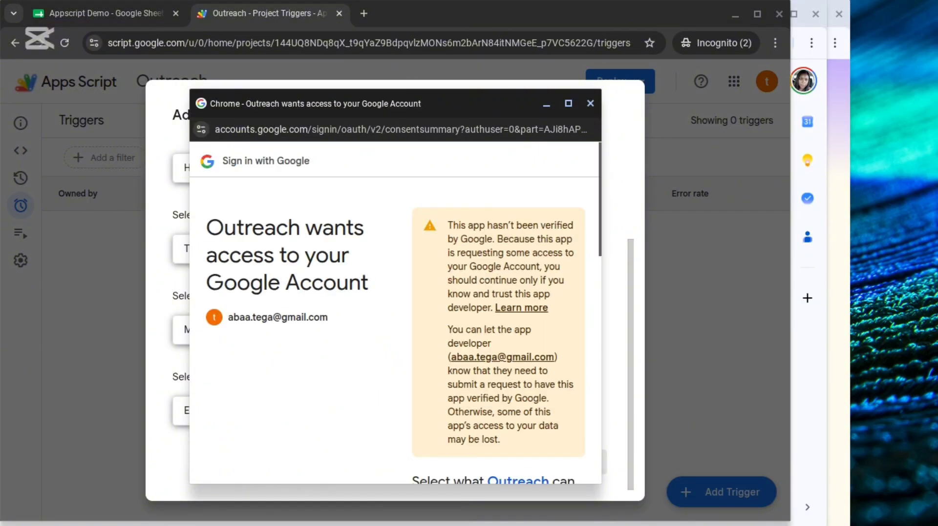
# Grant Outreach all requested Gmail and Google Sheets permissions and continue past the consent screen.
pyautogui.scroll(-4, 368, 414)
pyautogui.click(420, 369)
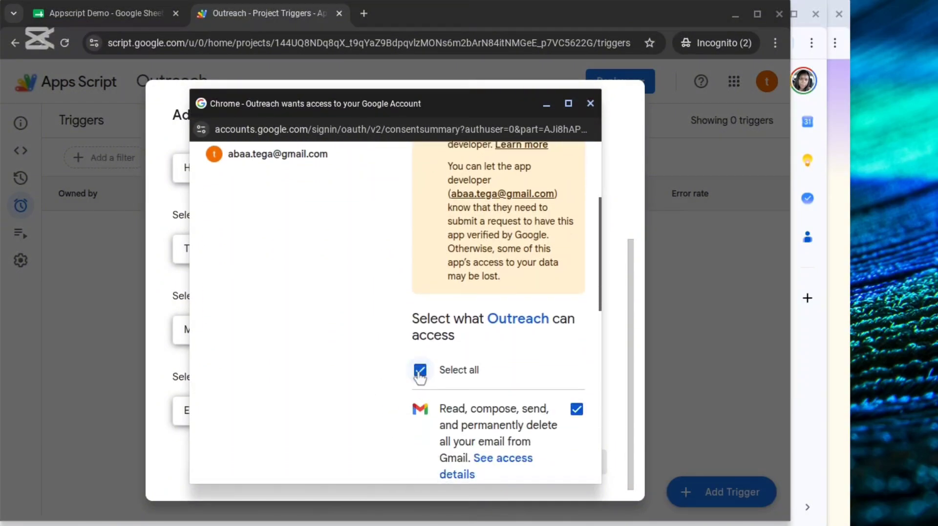
pyautogui.scroll(-5, 396, 312)
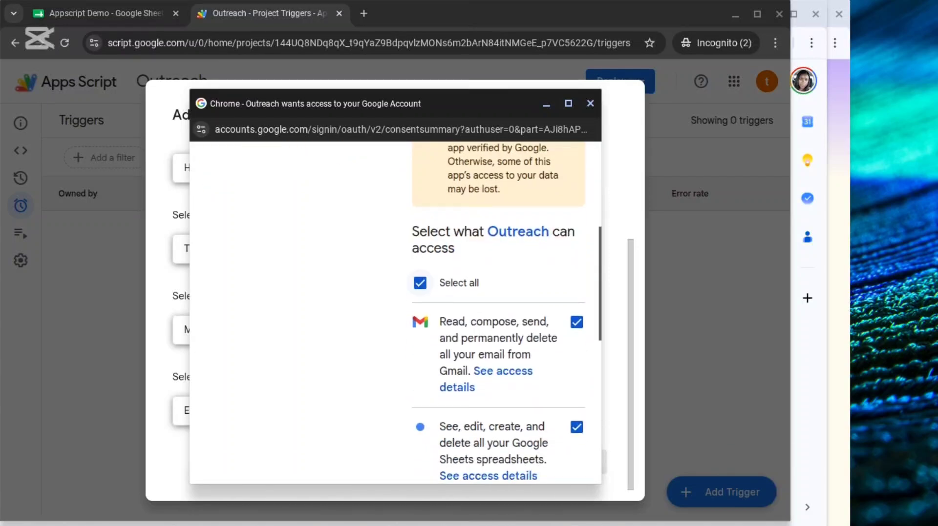
pyautogui.scroll(1, 498, 312)
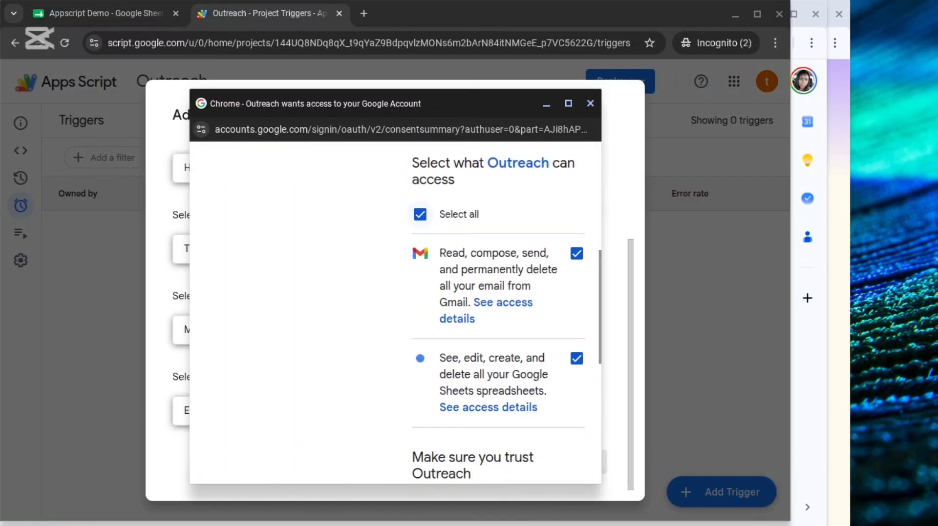
pyautogui.scroll(-2, 498, 313)
pyautogui.scroll(-1, 498, 312)
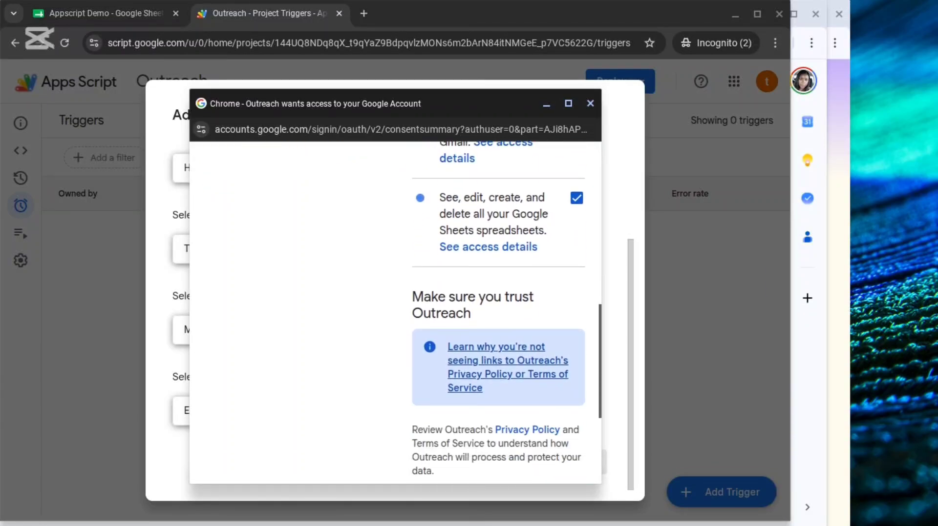
pyautogui.scroll(2, 498, 313)
pyautogui.scroll(-4, 498, 313)
pyautogui.scroll(-3, 498, 312)
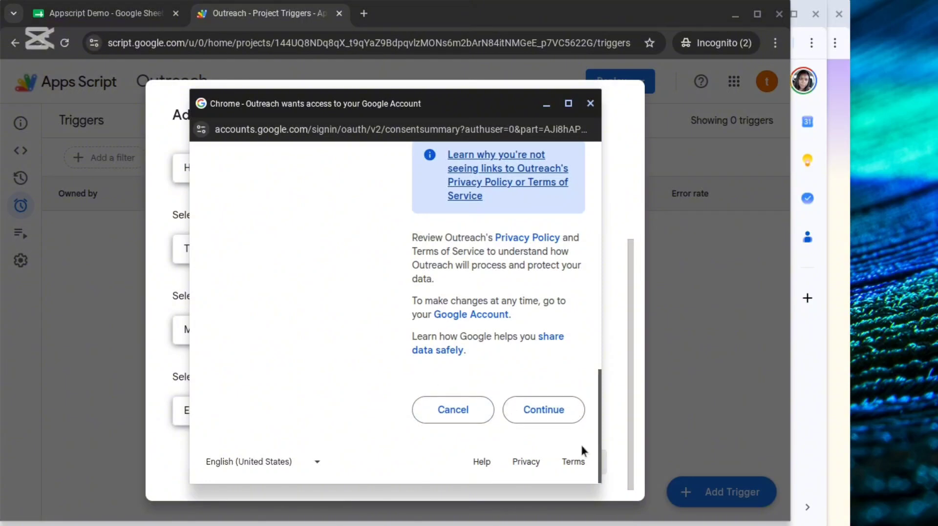
pyautogui.click(537, 414)
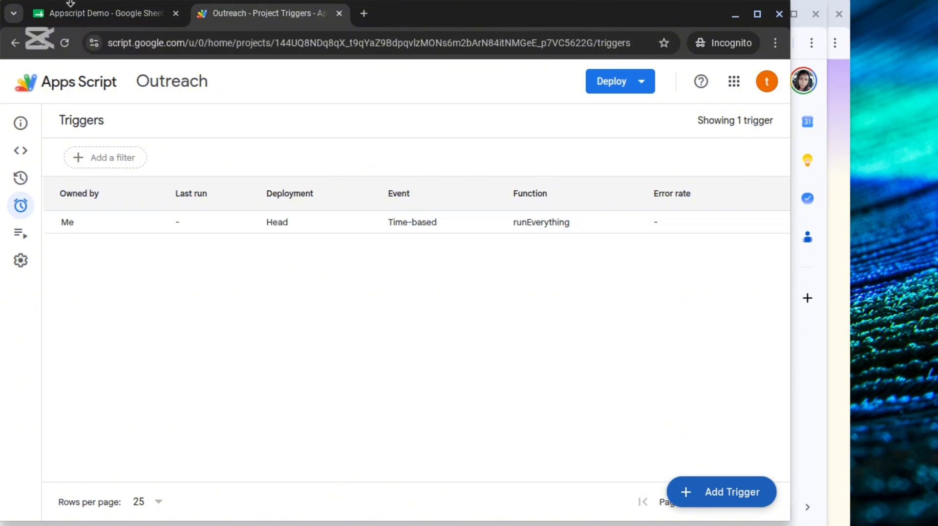
# In row 2 of the Appscript Demo spreadsheet's Lead 1 sheet, enter the lead's first name and the company Tsk.
pyautogui.click(76, 15)
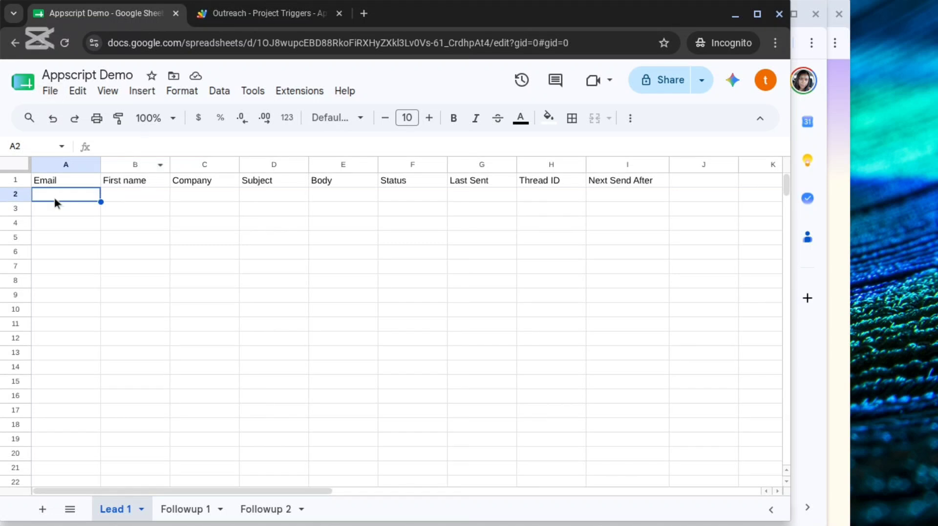
pyautogui.click(128, 195)
pyautogui.write('Tega')
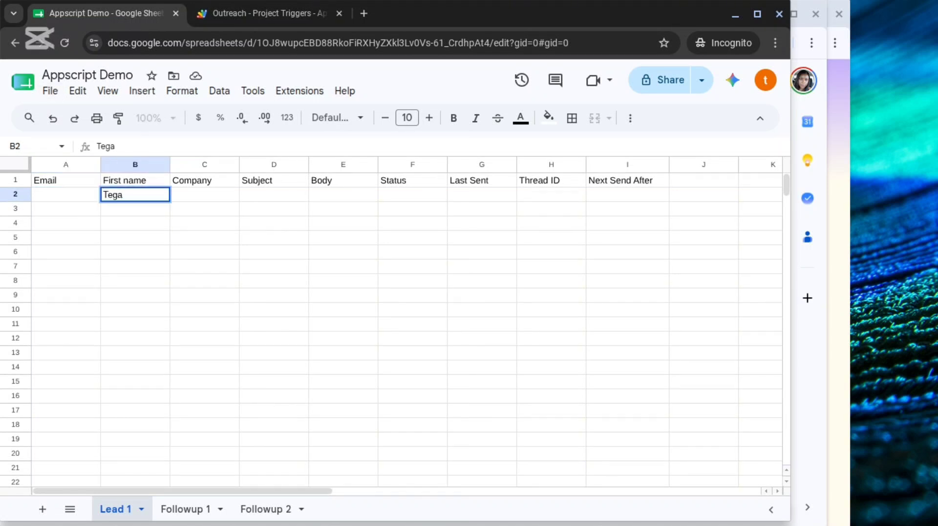
pyautogui.press('Tab')
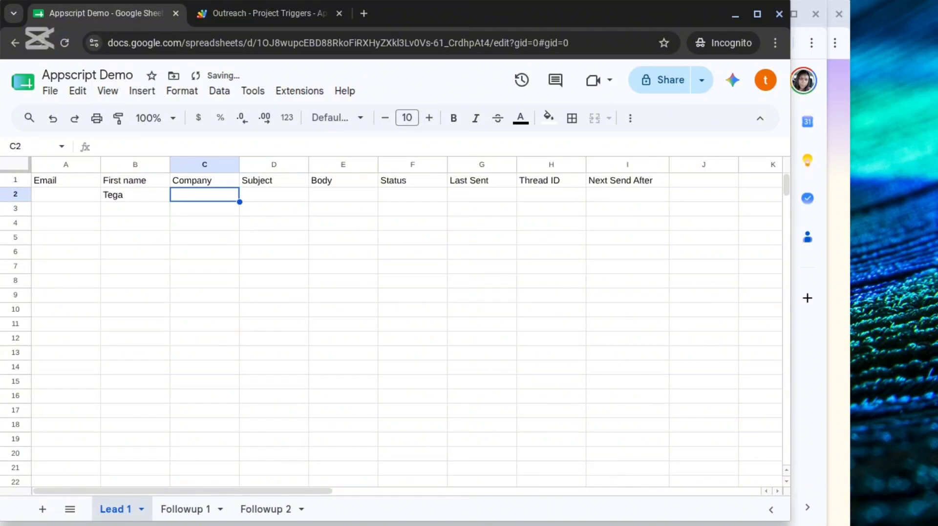
pyautogui.write('TSk')
pyautogui.press('Tab')
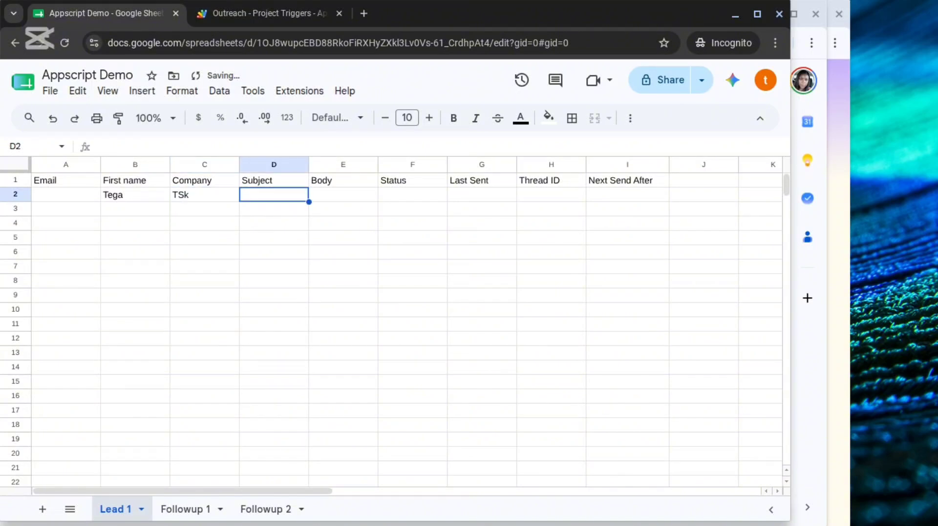
pyautogui.press('Left')
pyautogui.write('Tsk')
pyautogui.press('Tab')
# Enter "Hello, Check" as the email subject for the lead in row 2.
pyautogui.write('Hello, ')
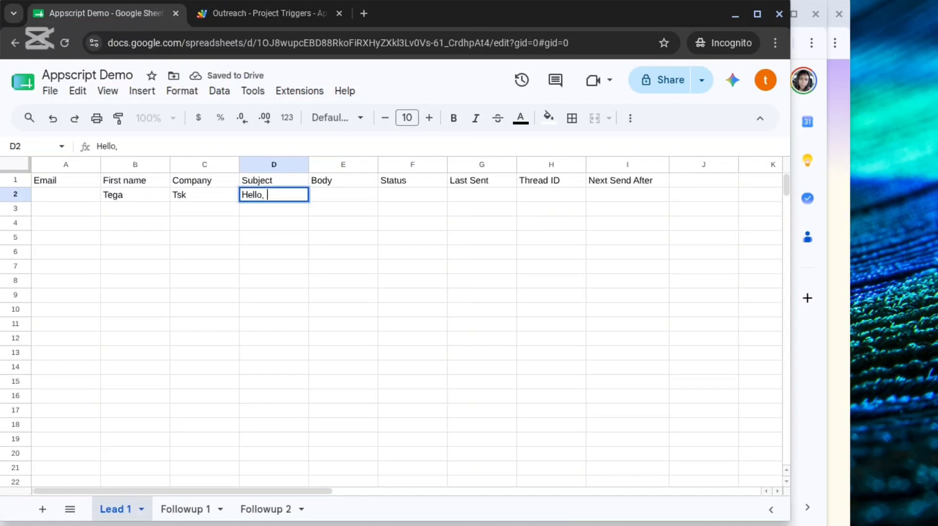
pyautogui.write('Check')
pyautogui.press('Tab')
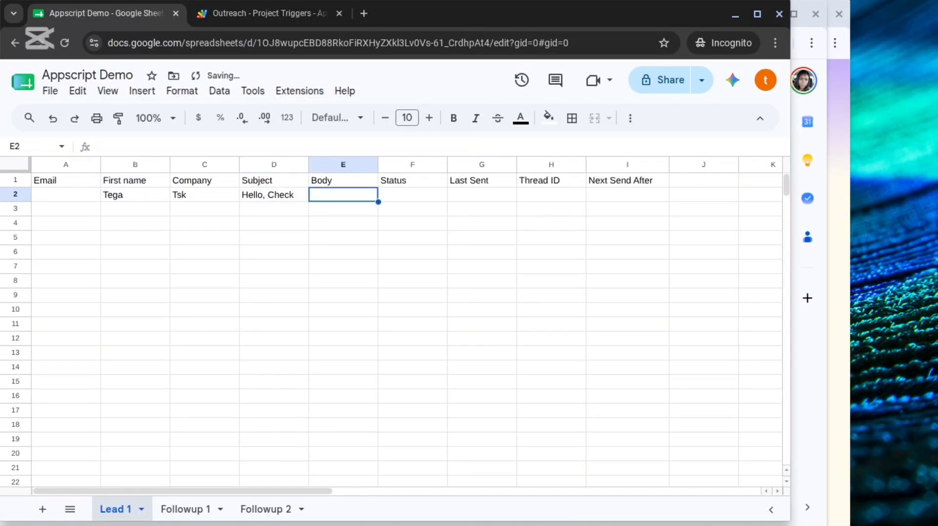
# Enter "Hi, Do this" as the email body for the lead in row 2.
pyautogui.write('H')
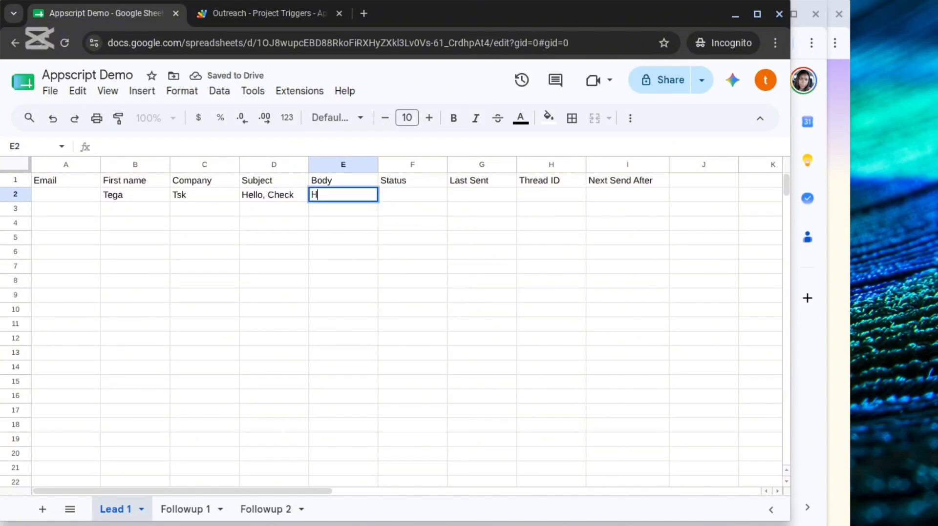
pyautogui.write('i, Cover')
pyautogui.press('BackSpace')
pyautogui.press('BackSpace')
pyautogui.press('BackSpace')
pyautogui.press('BackSpace')
pyautogui.press('BackSpace')
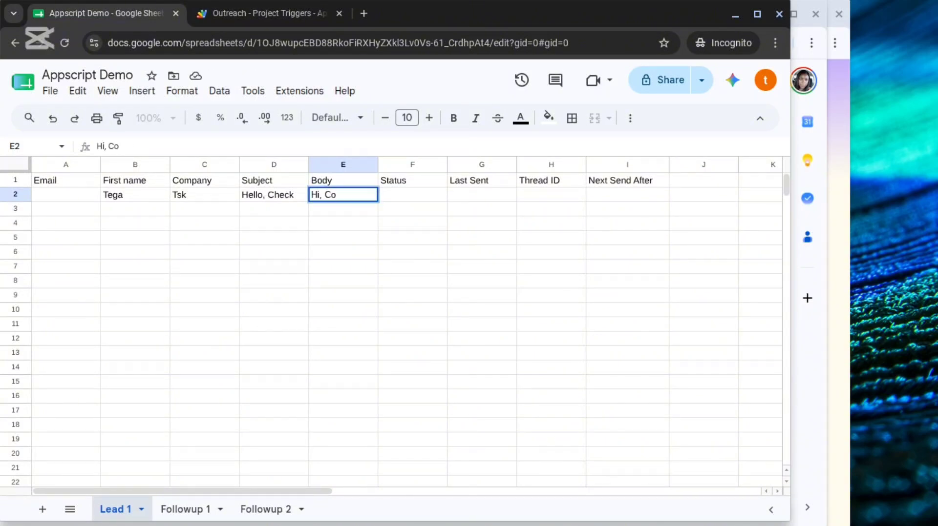
pyautogui.write('Do this')
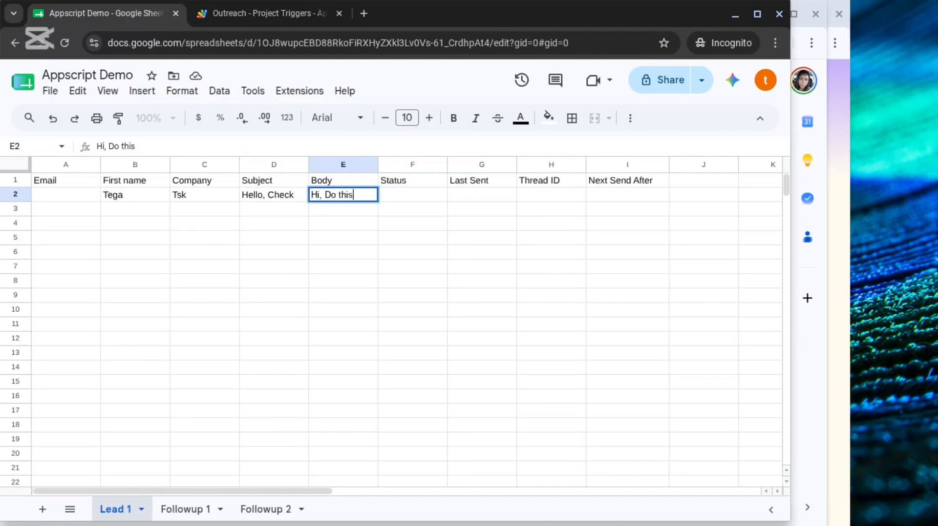
pyautogui.press('Tab')
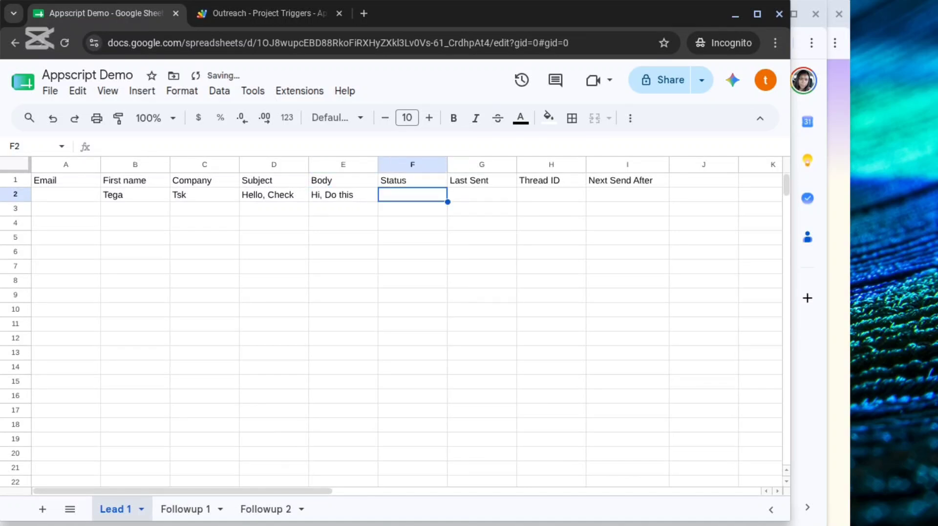
pyautogui.press('Left')
pyautogui.press('Right')
pyautogui.press('Right')
pyautogui.press('Right')
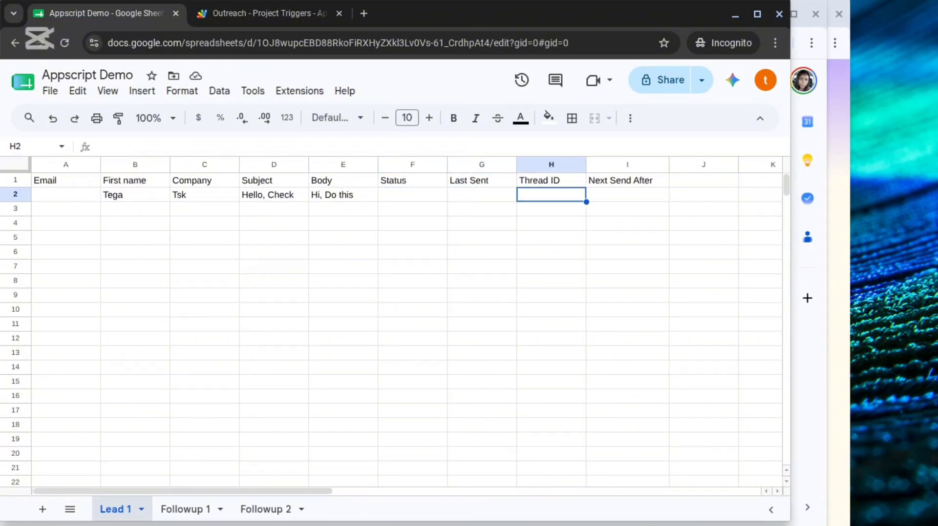
# Enter the first part of the lead's email address in the Email column of row 2.
pyautogui.press('Left')
pyautogui.press('Left')
pyautogui.press('Left')
pyautogui.press('Left')
pyautogui.press('Left')
pyautogui.press('Left')
pyautogui.press('Left')
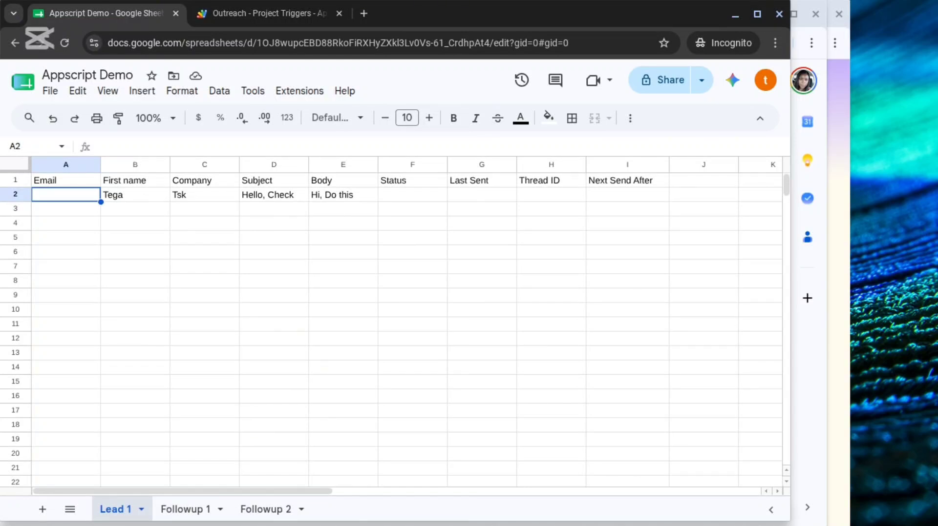
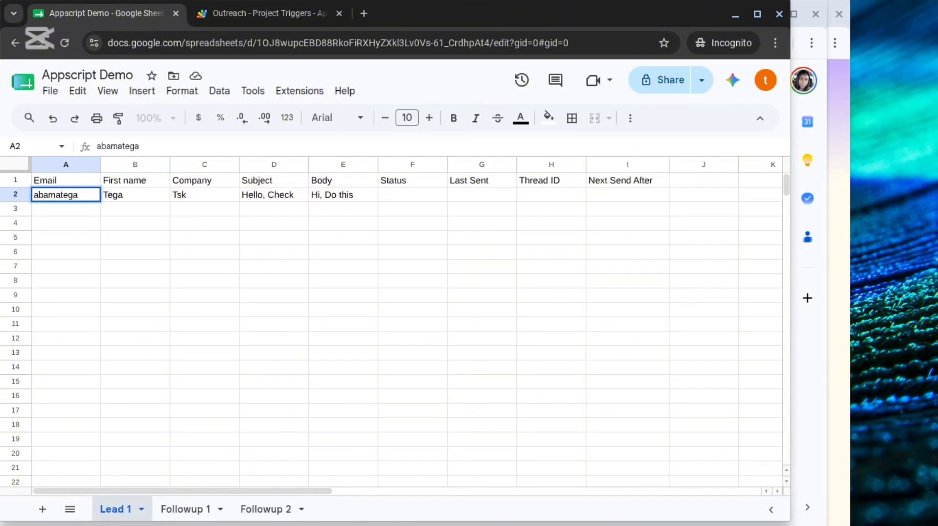
pyautogui.press('Return')
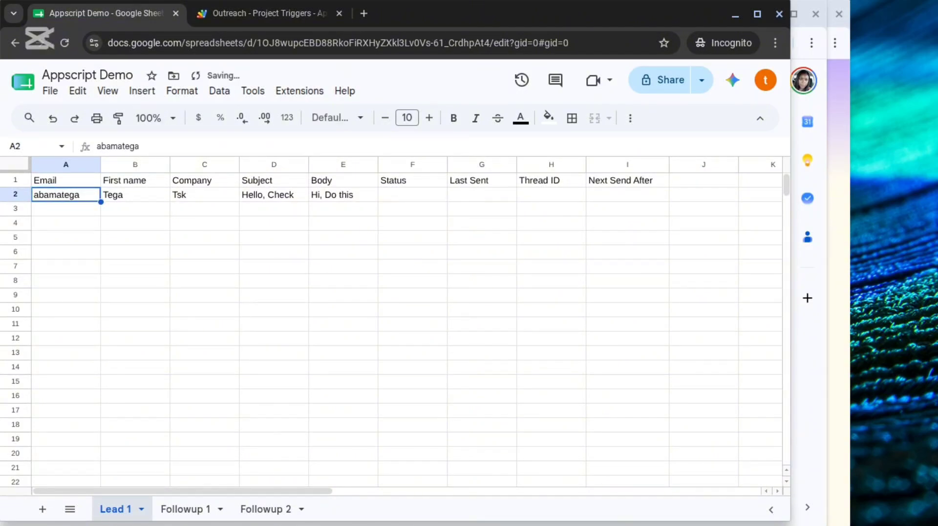
# Correct and complete the lead's Gmail address in row 2, and widen the Email column to fit it.
pyautogui.doubleClick(53, 196)
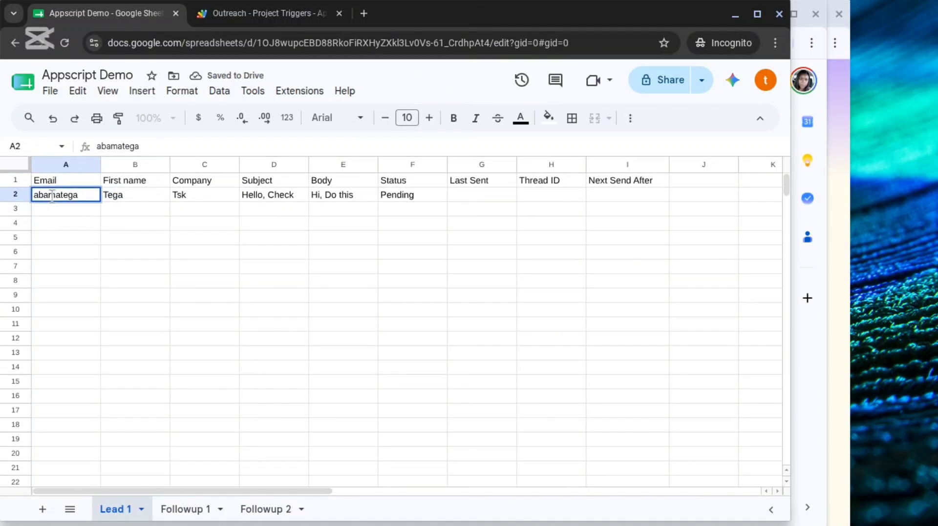
pyautogui.press('Left')
pyautogui.press('Right')
pyautogui.press('Right')
pyautogui.press('Right')
pyautogui.press('Right')
pyautogui.press('Right')
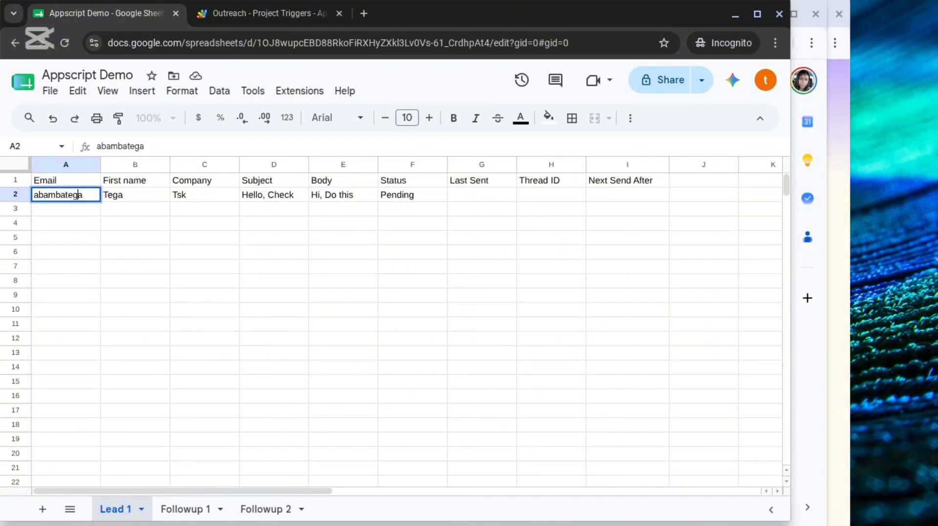
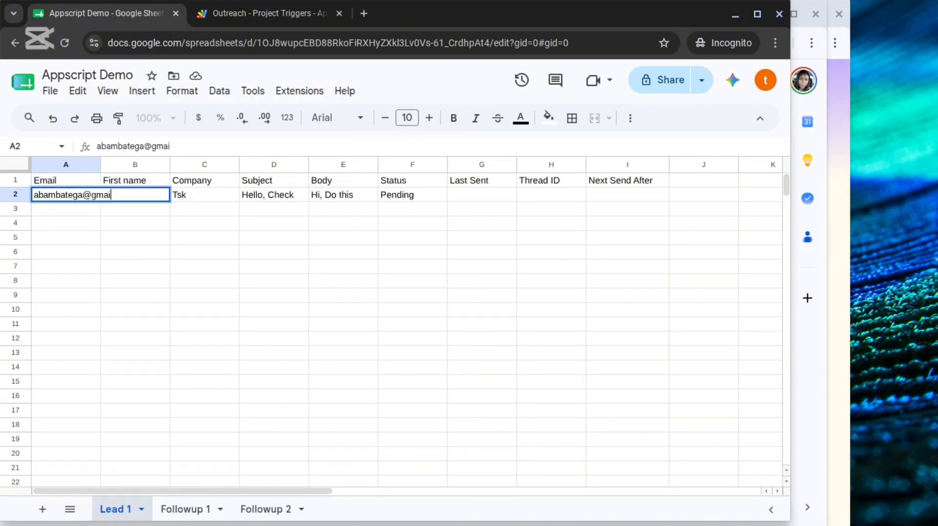
pyautogui.moveTo(100, 165); pyautogui.dragTo(149, 165)
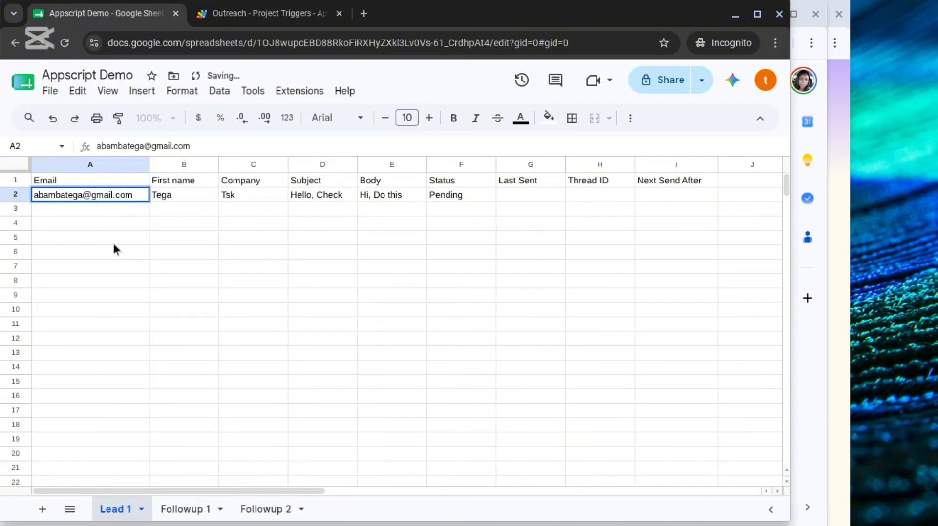
# Enter the second lead's email address in the Email column of row 3.
pyautogui.click(117, 209)
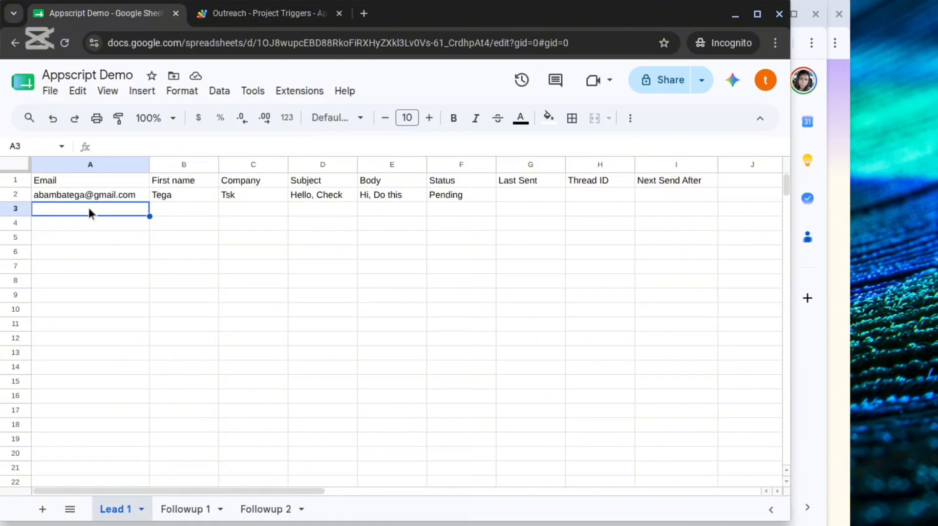
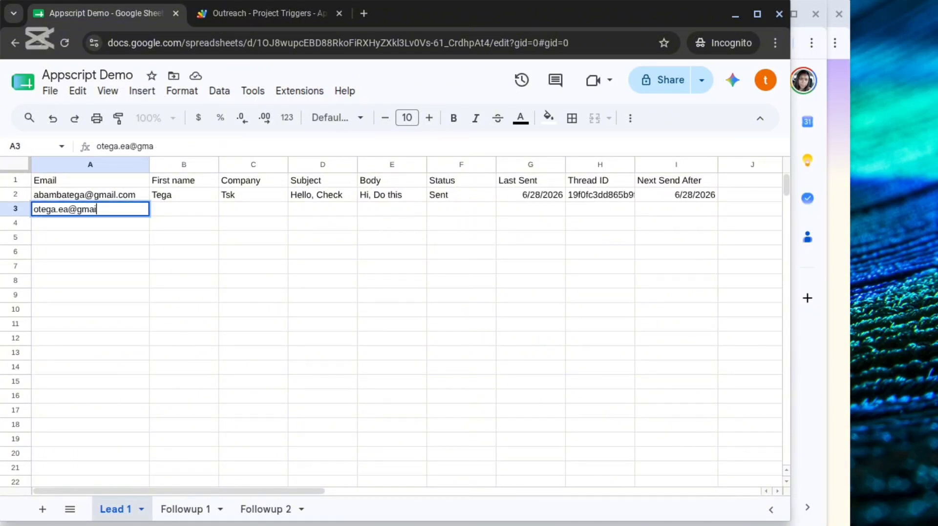
# Fill in the second lead's first name and the company ace in row 3.
pyautogui.click(183, 224)
pyautogui.doubleClick(183, 209)
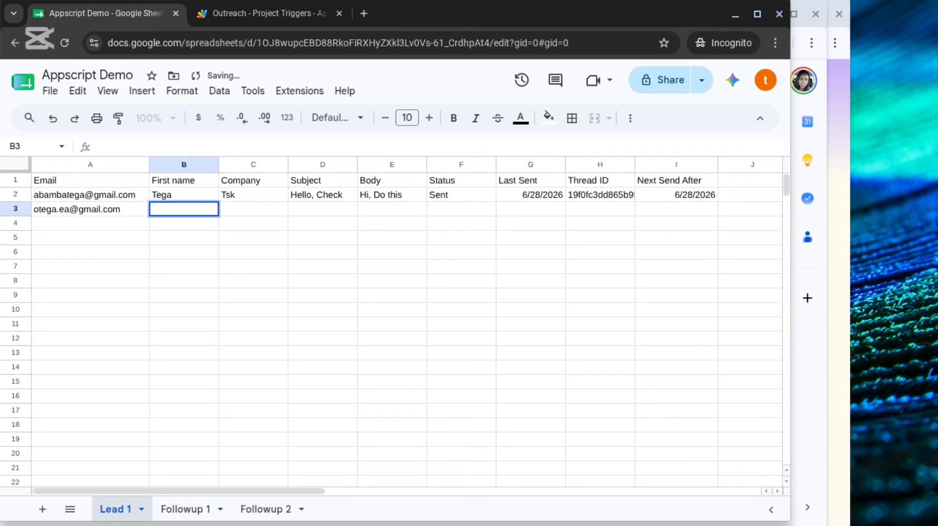
pyautogui.write('otee')
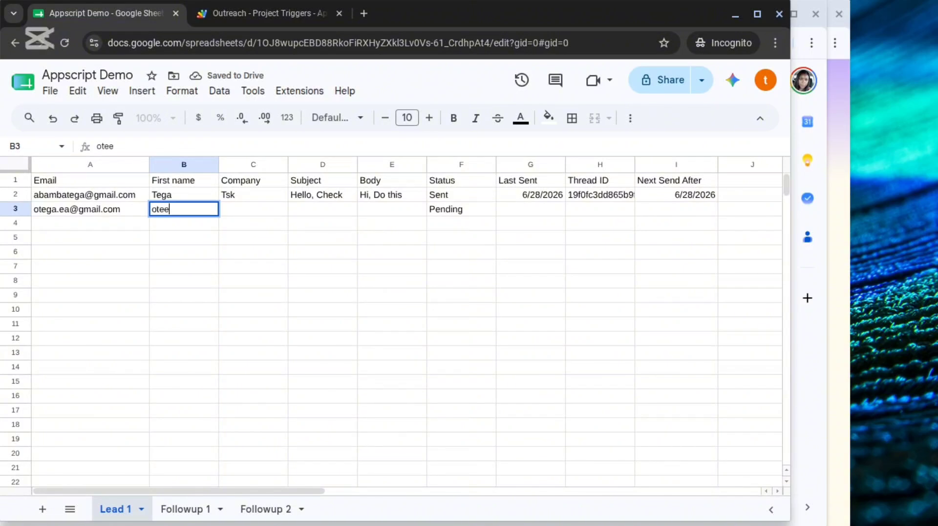
pyautogui.press('Tab')
pyautogui.write('ac')
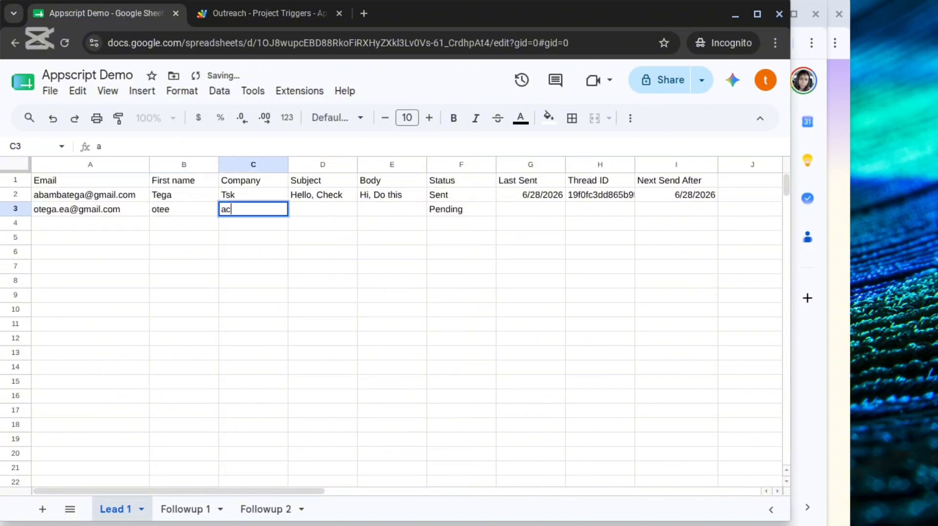
pyautogui.write('e')
pyautogui.press('Tab')
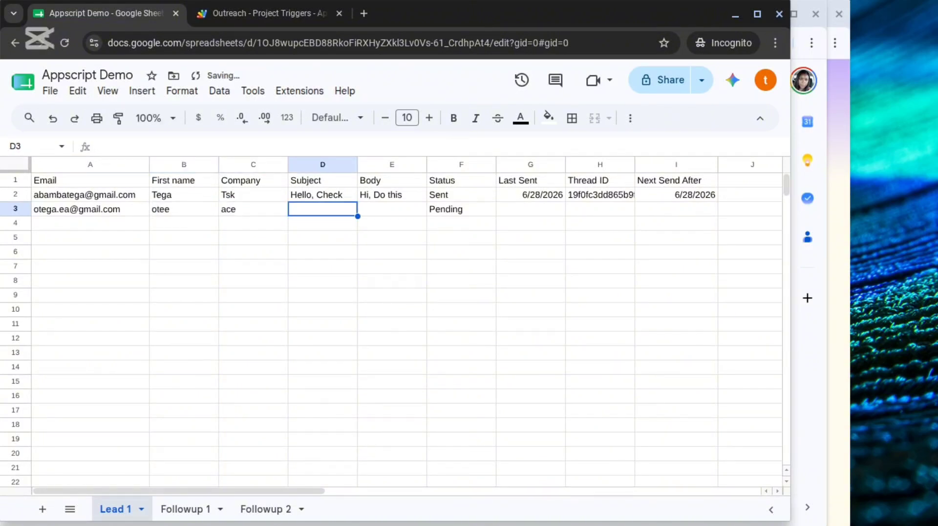
# Enter the subject "hi, check" and the body "hello, howdy" for the second lead in row 3.
pyautogui.write('hi, che')
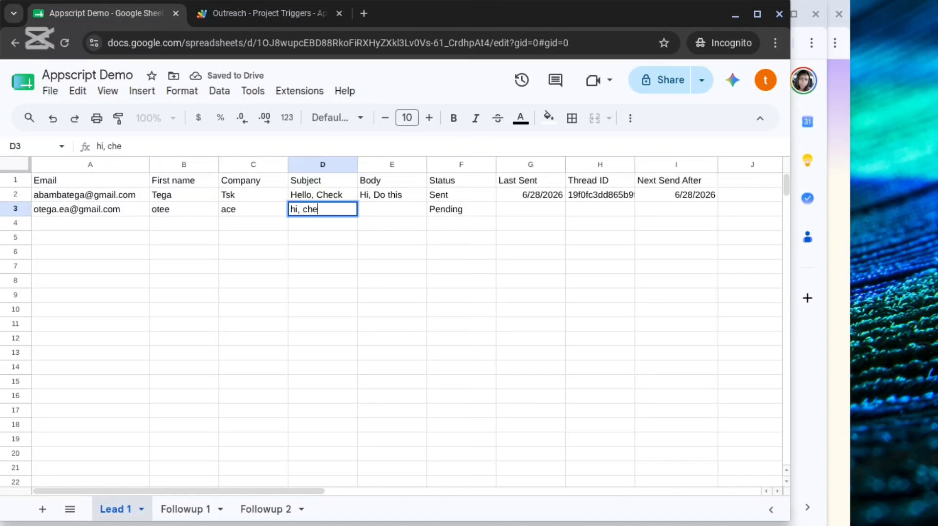
pyautogui.write('ck')
pyautogui.press('Tab')
pyautogui.write('h')
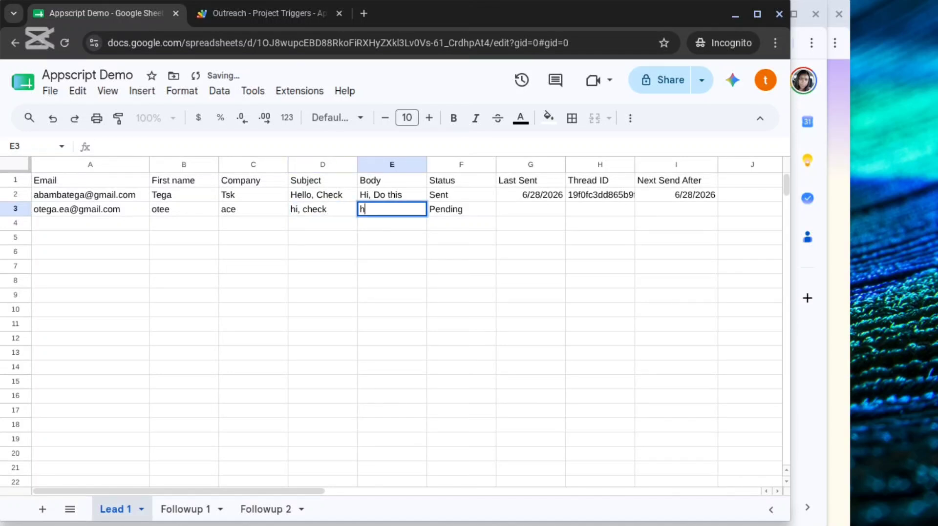
pyautogui.write('ello, ho')
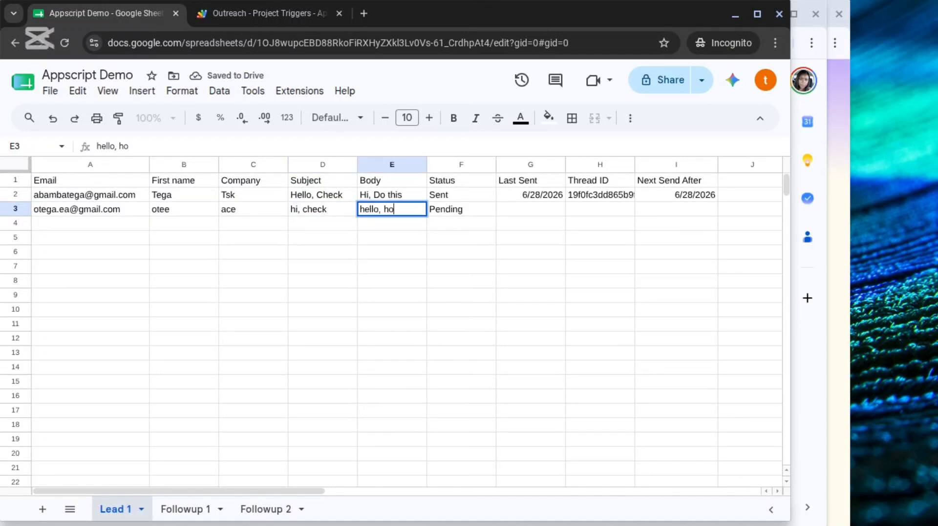
pyautogui.write('wdy')
pyautogui.click(311, 279)
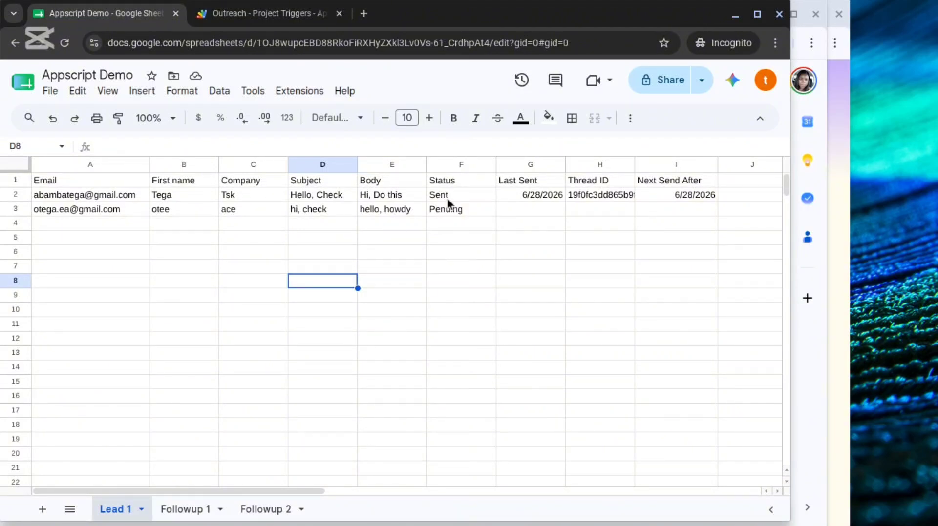
# Check the Followup 1 sheet for lead entries and return to the Lead 1 sheet.
pyautogui.click(186, 511)
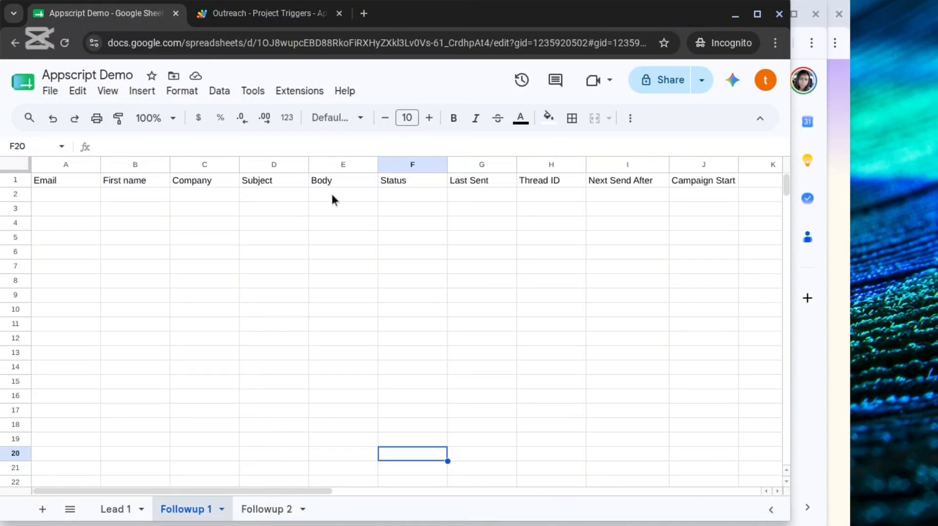
pyautogui.click(115, 508)
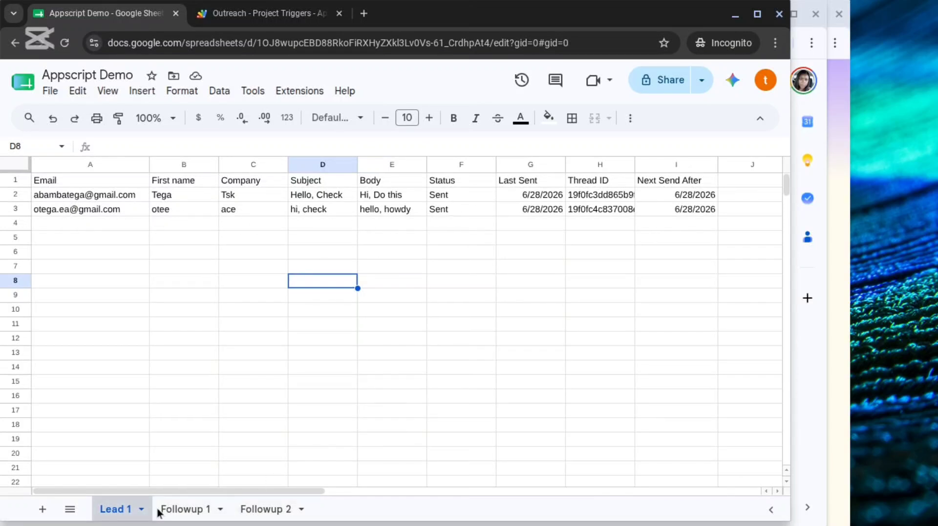
# Switch to Gmail in the other browser window and refresh the inbox to check for the outreach email.
pyautogui.click(735, 18)
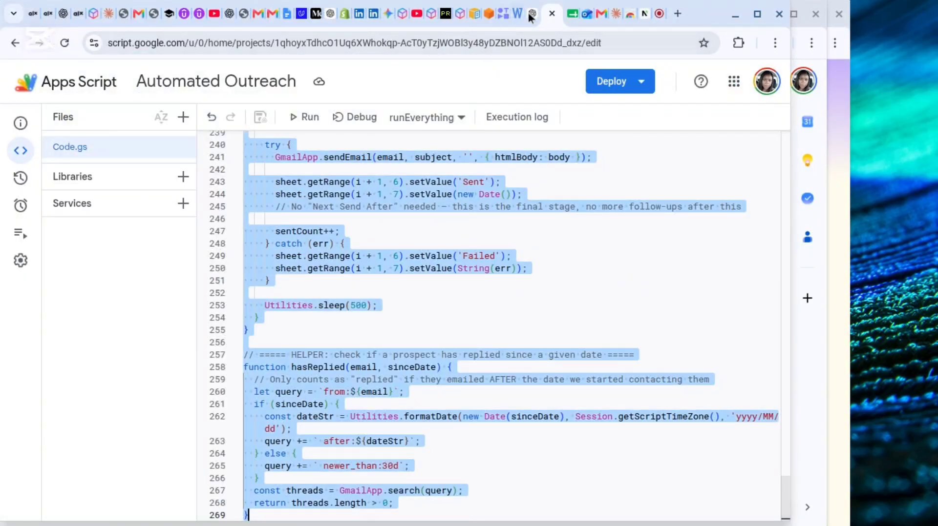
pyautogui.click(276, 15)
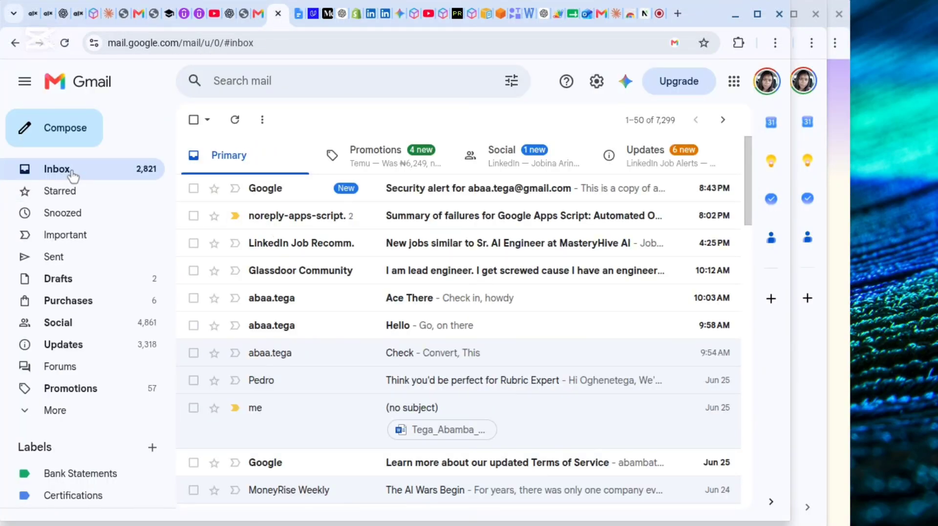
pyautogui.click(69, 174)
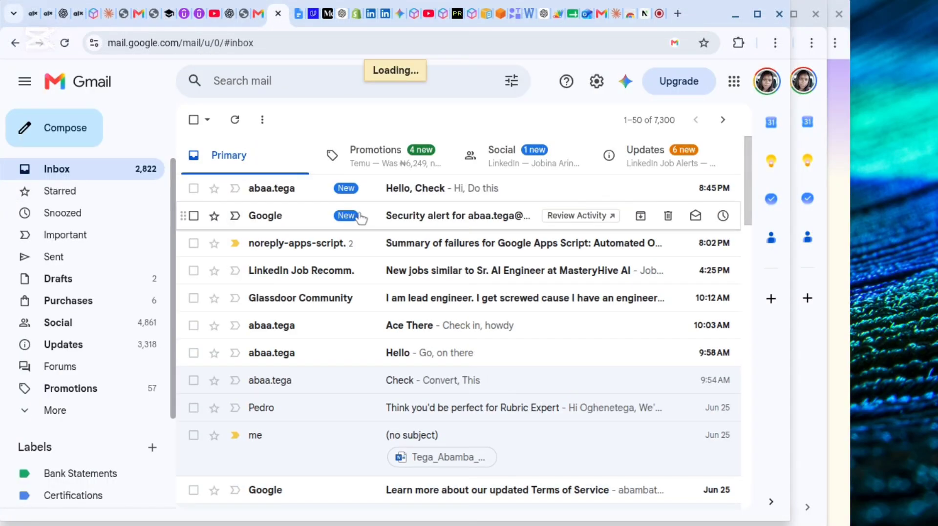
# Open the "Hello, Check" email in the first lead's inbox and the "hi, check" email in the second lead's refreshed inbox.
pyautogui.click(444, 189)
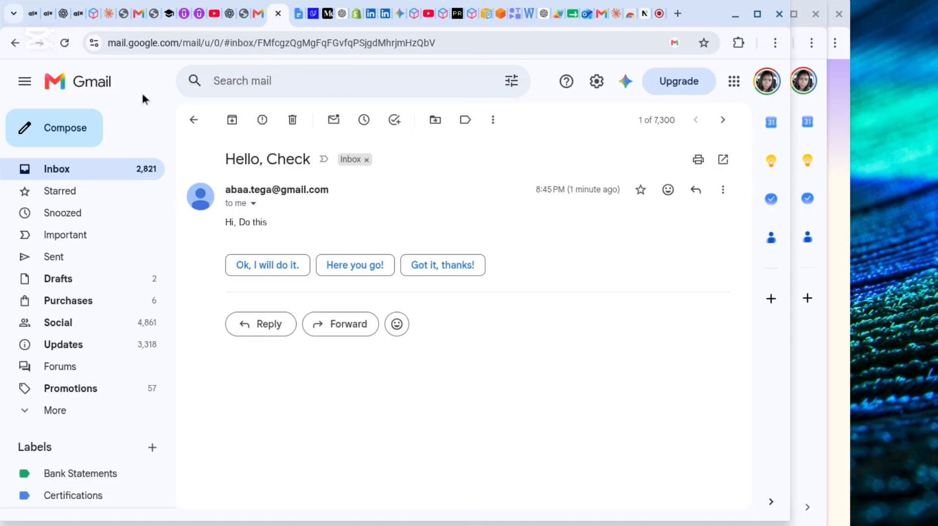
pyautogui.click(139, 16)
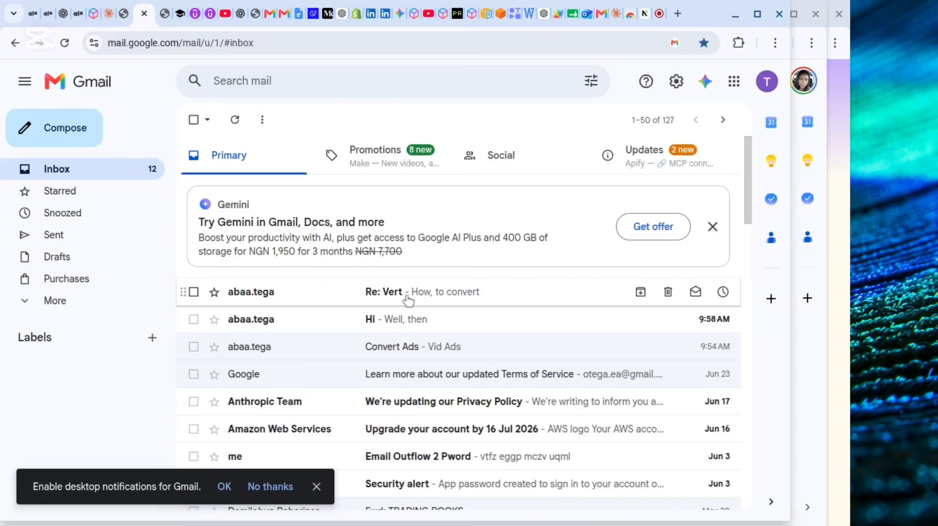
pyautogui.click(56, 169)
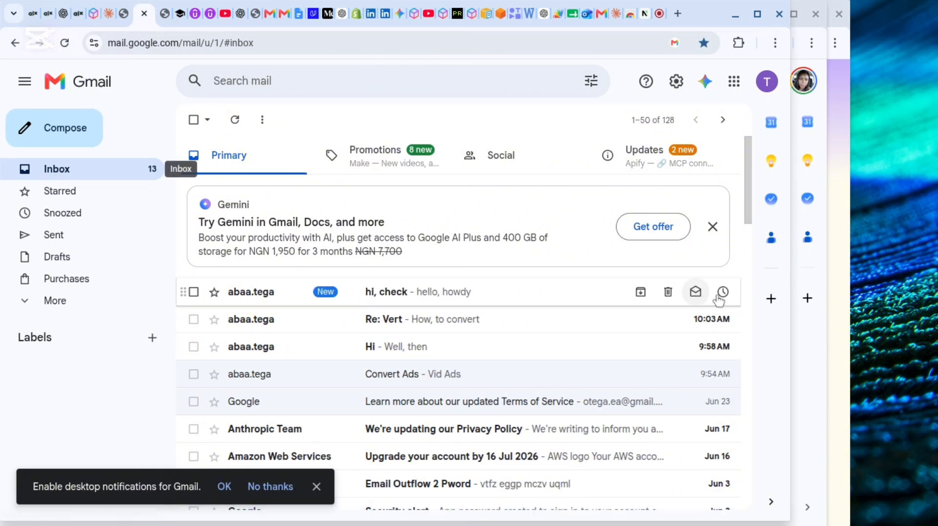
pyautogui.click(403, 295)
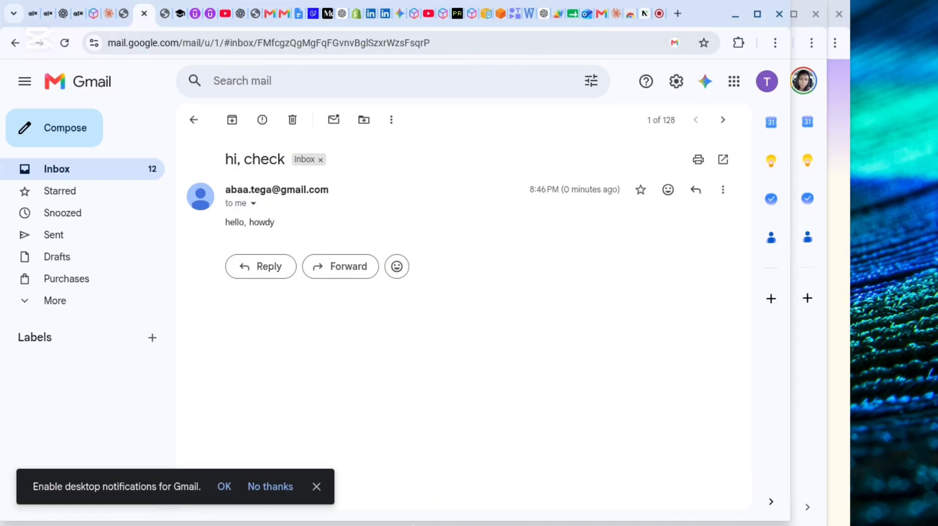
# Switch back to the Appscript Demo spreadsheet and check the lead statuses on Lead 1 and the entries on Followup 1.
pyautogui.click(389, 511)
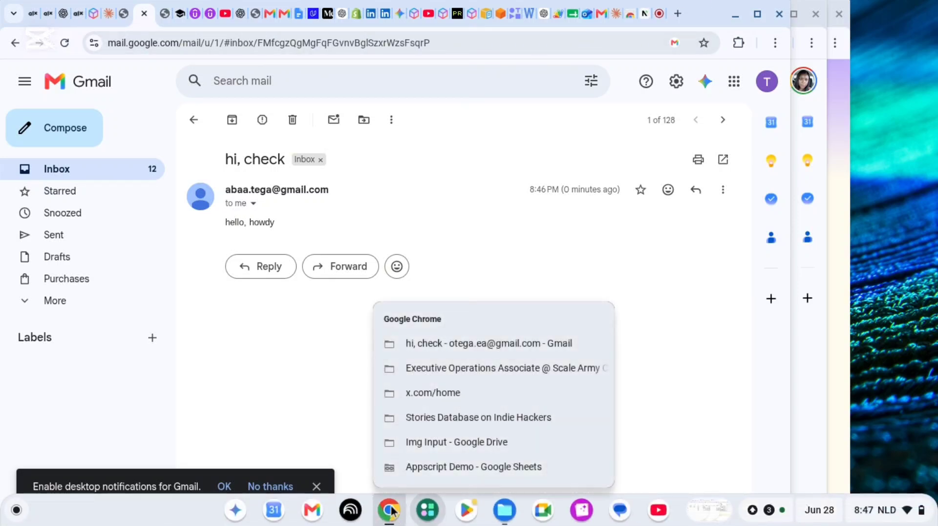
pyautogui.click(411, 468)
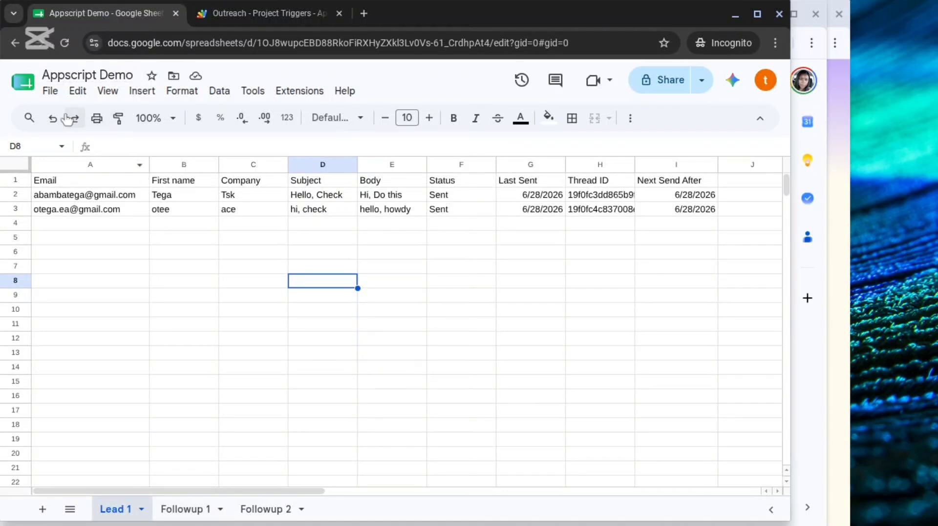
pyautogui.click(68, 55)
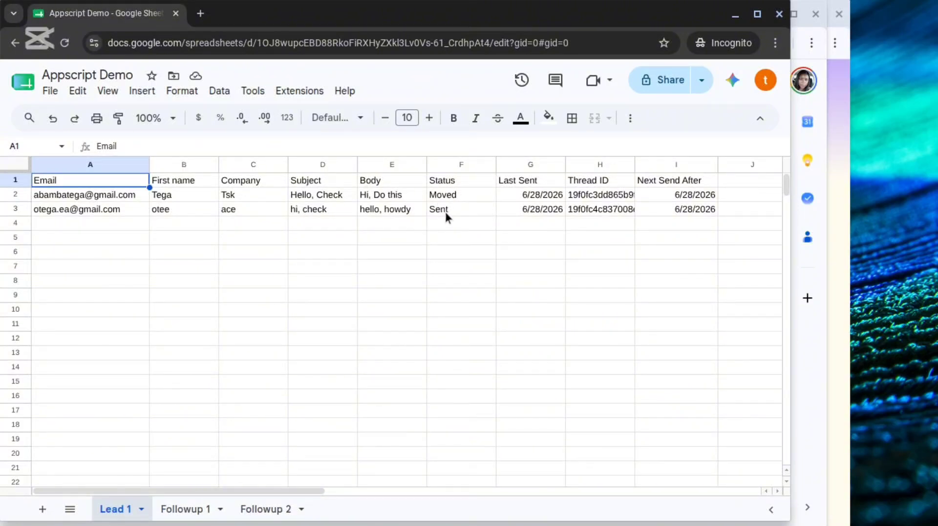
pyautogui.click(178, 512)
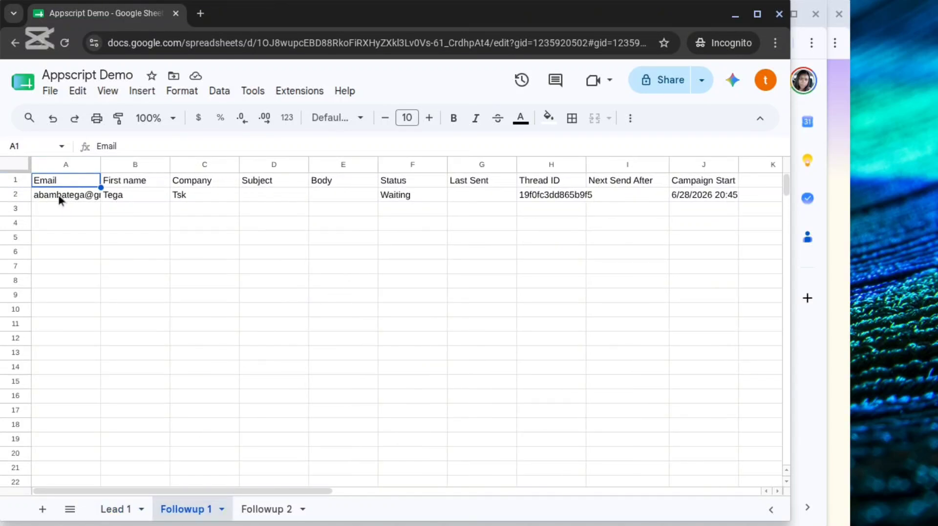
# Widen the Email and Thread ID columns on the Followup 1 sheet so their full values fit.
pyautogui.moveTo(100, 164); pyautogui.dragTo(142, 165)
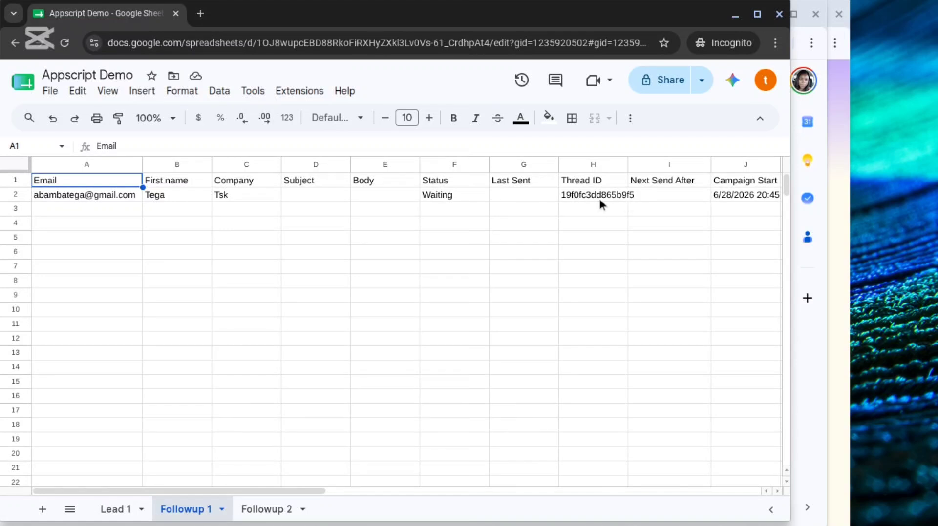
pyautogui.moveTo(627, 165); pyautogui.dragTo(651, 165)
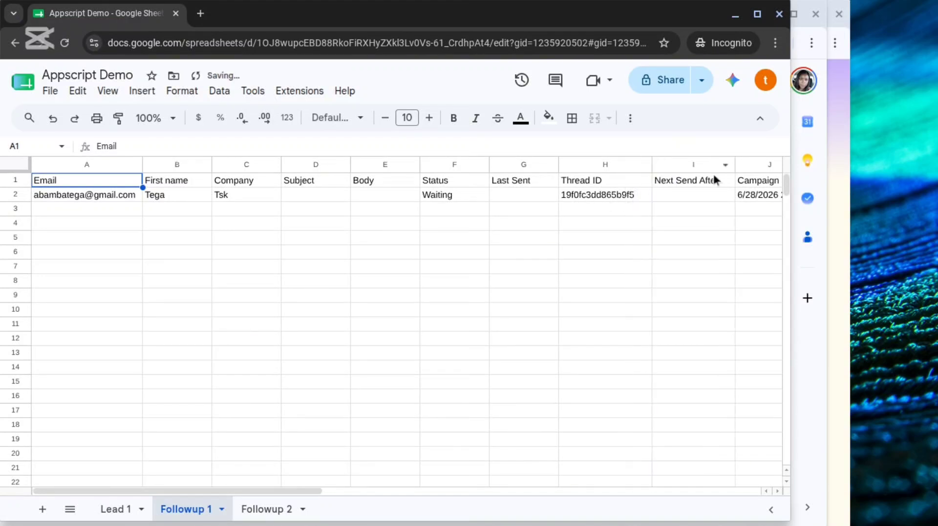
pyautogui.moveTo(169, 491); pyautogui.dragTo(251, 490)
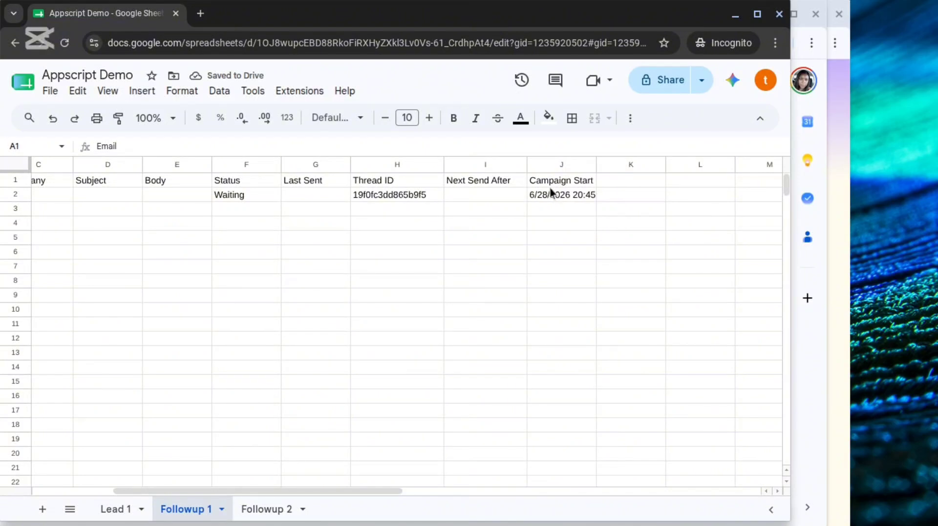
pyautogui.moveTo(252, 490); pyautogui.dragTo(192, 493)
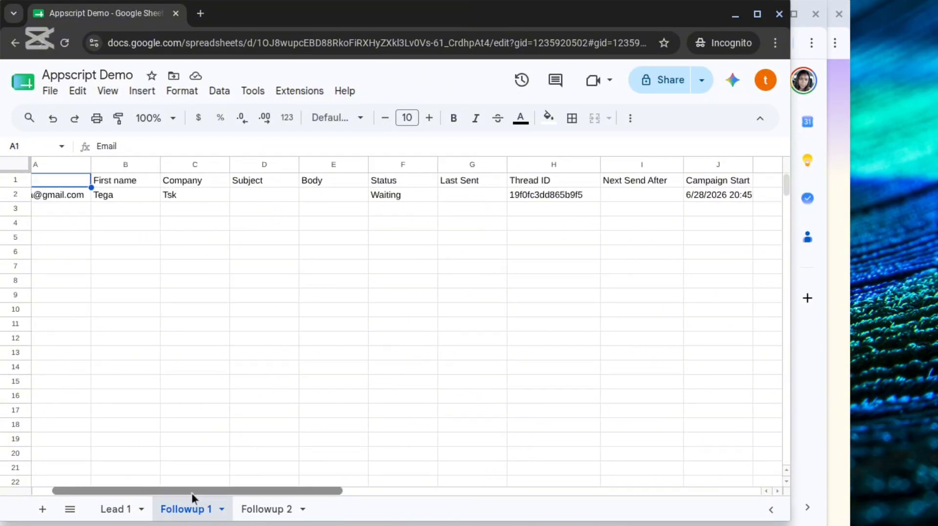
# Enter "Re: Check" as the follow-up subject for the first lead in row 2 of Followup 1.
pyautogui.click(244, 199)
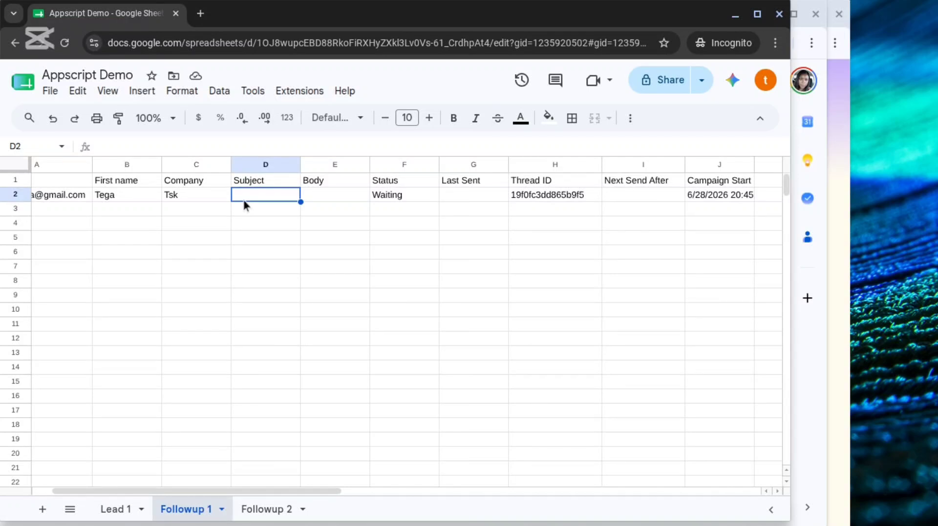
pyautogui.write('Re:')
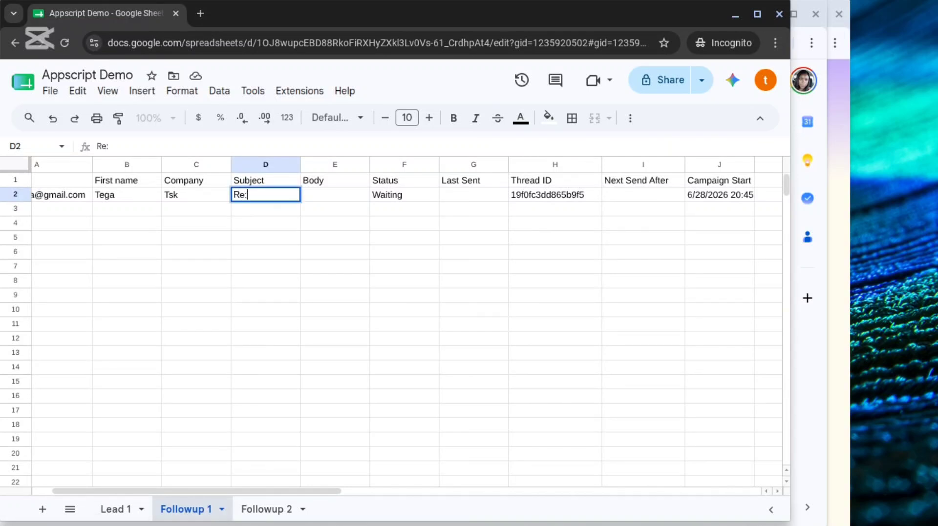
pyautogui.write(' CHeck')
pyautogui.press('BackSpace')
pyautogui.press('BackSpace')
pyautogui.press('BackSpace')
pyautogui.press('BackSpace')
pyautogui.write('heck')
pyautogui.press('Tab')
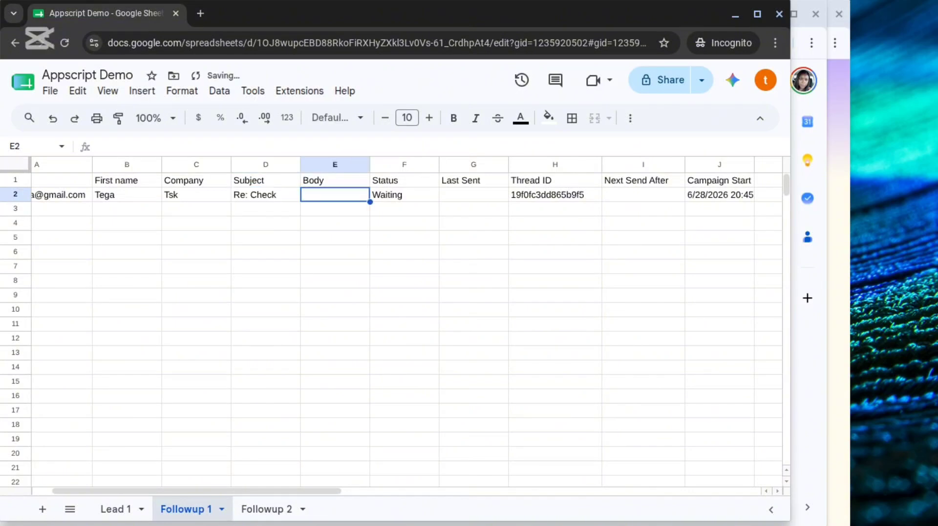
# Enter "Hi, Follow up" as the follow-up body for the first lead in row 2.
pyautogui.write('H')
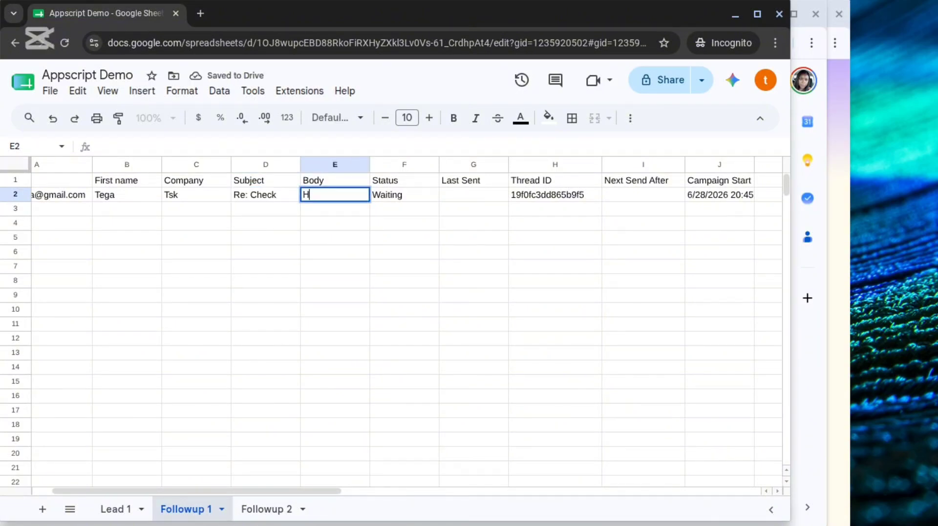
pyautogui.write('i, Follow uo')
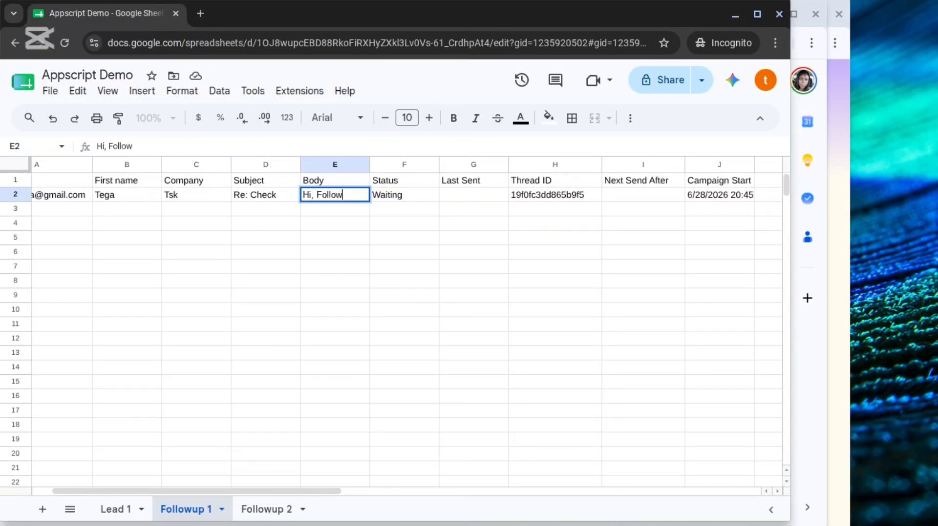
pyautogui.press('BackSpace')
pyautogui.write('p')
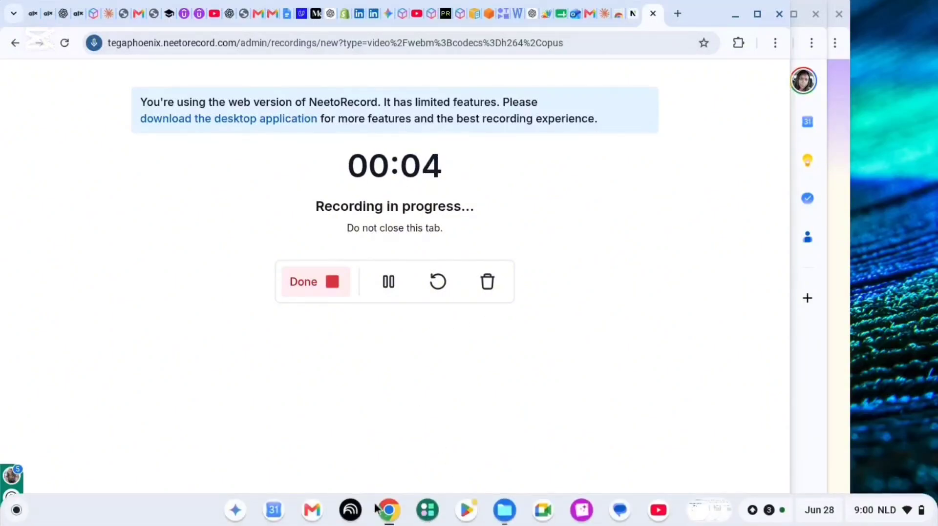
# Switch to the Appscript Demo spreadsheet's Lead 1 sheet and enter the third lead's email address in cell A4.
pyautogui.click(384, 519)
pyautogui.click(414, 470)
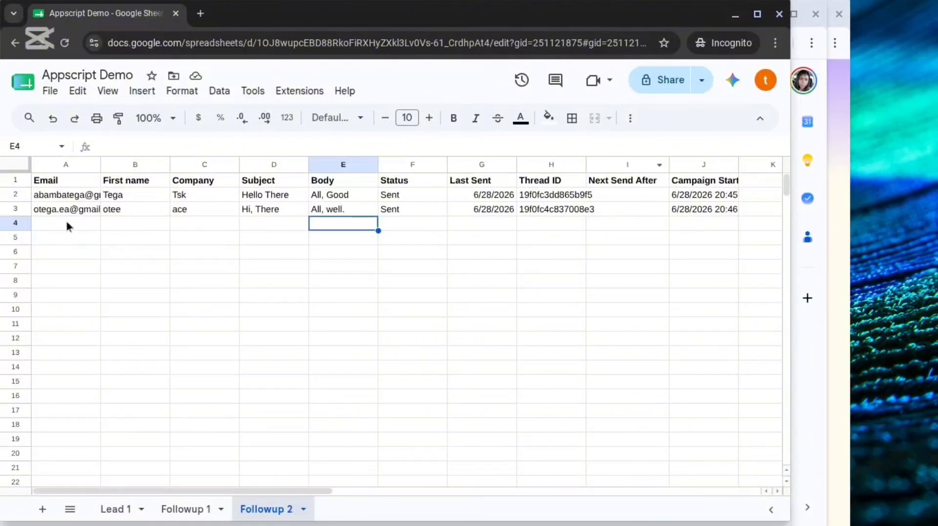
pyautogui.click(112, 511)
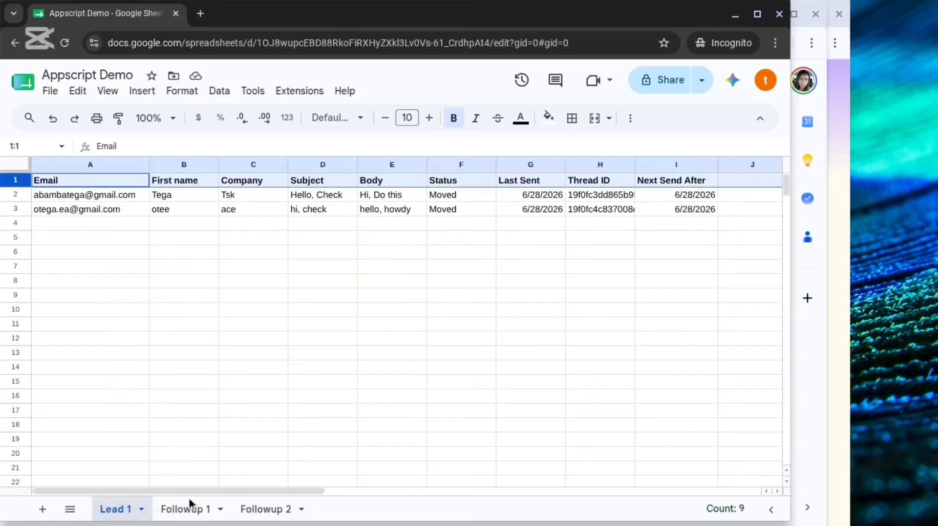
pyautogui.click(43, 224)
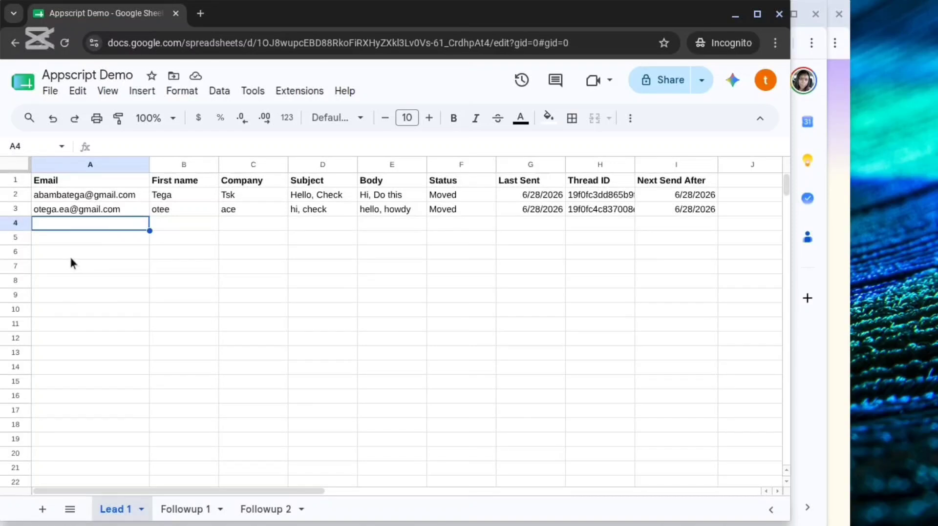
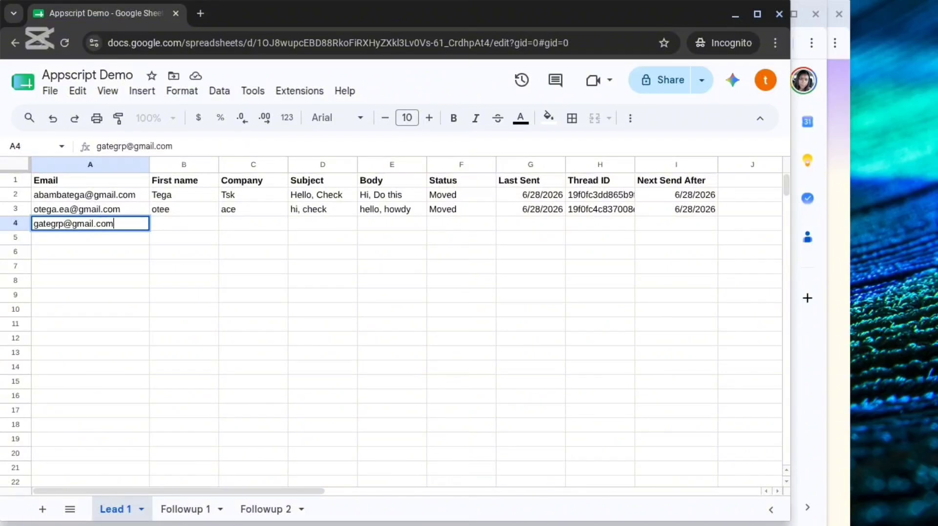
# Fill in the third lead's first name and the company grp in row 4.
pyautogui.press('Tab')
pyautogui.write('gate')
pyautogui.press('Tab')
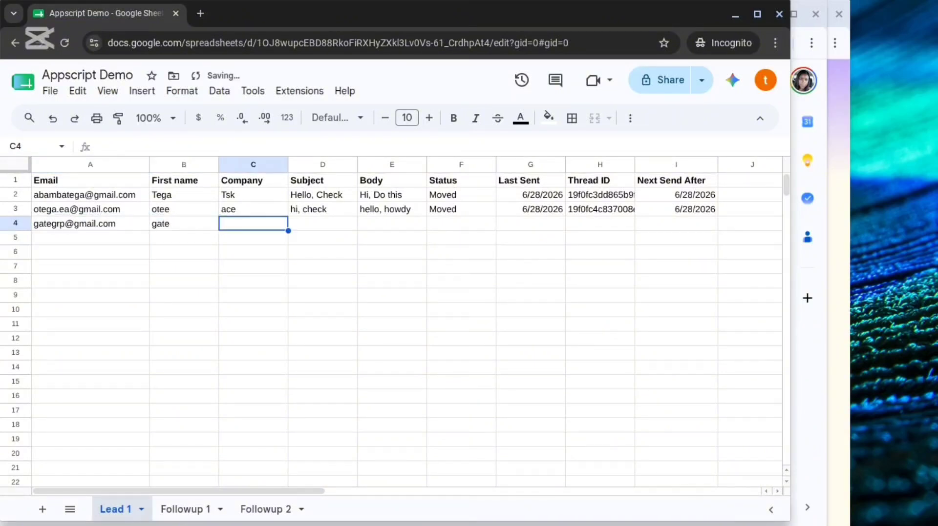
pyautogui.write('grp')
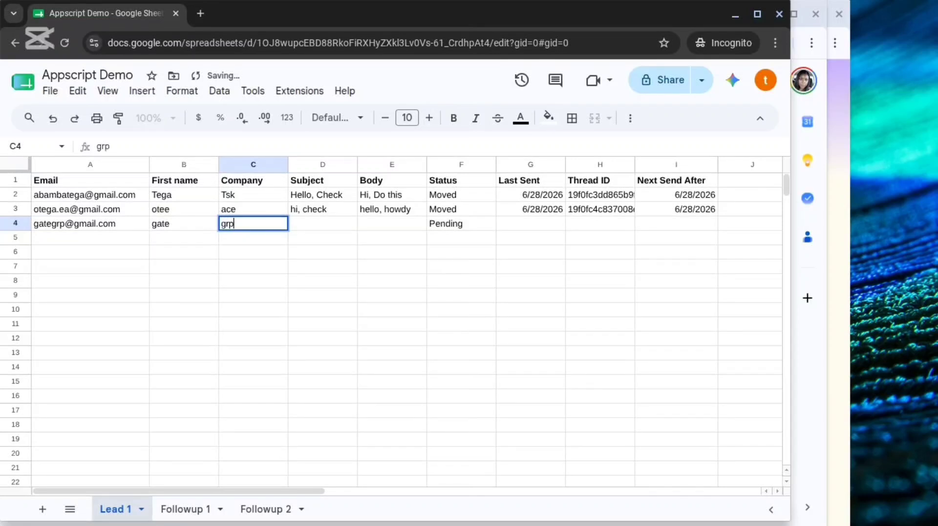
# Enter the subject "Hello, Check" and the body "Howdy,well" for the third lead in row 4.
pyautogui.press('Tab')
pyautogui.write('Hello, Check')
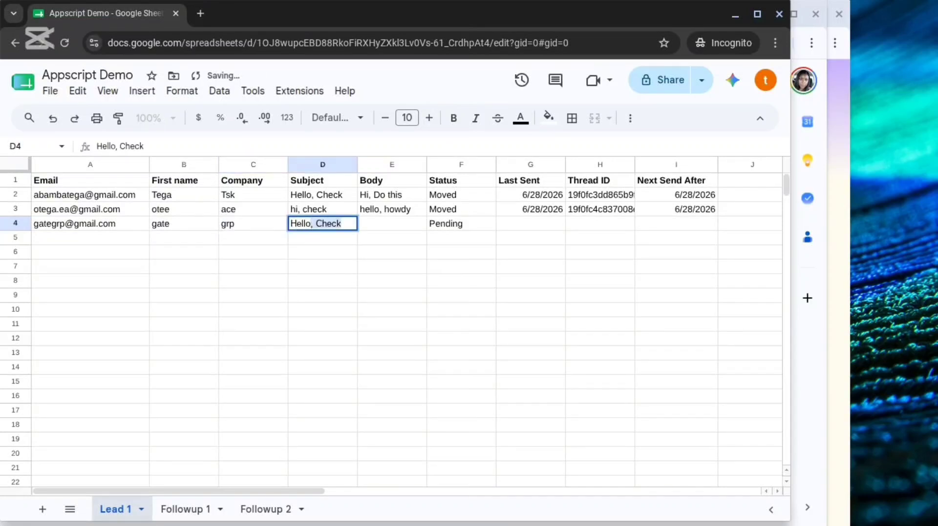
pyautogui.press('Tab')
pyautogui.write('How')
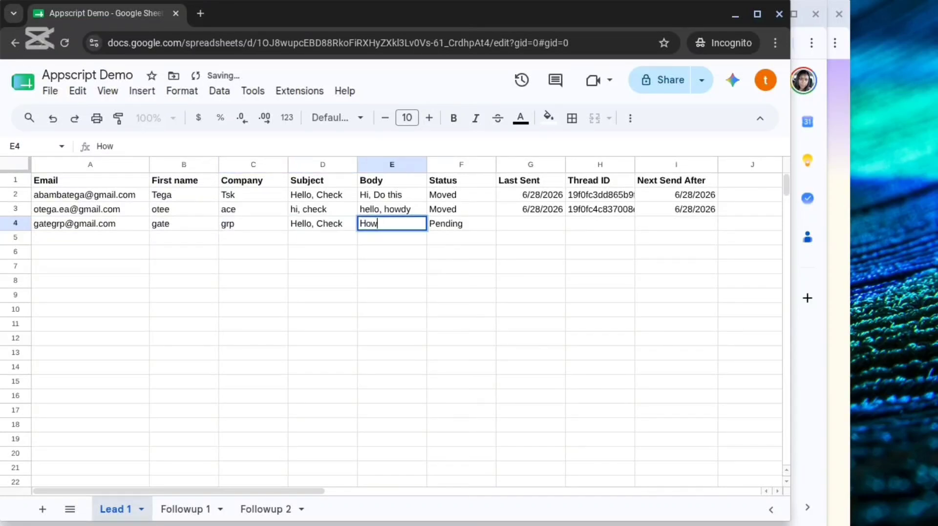
pyautogui.write('dy,w we')
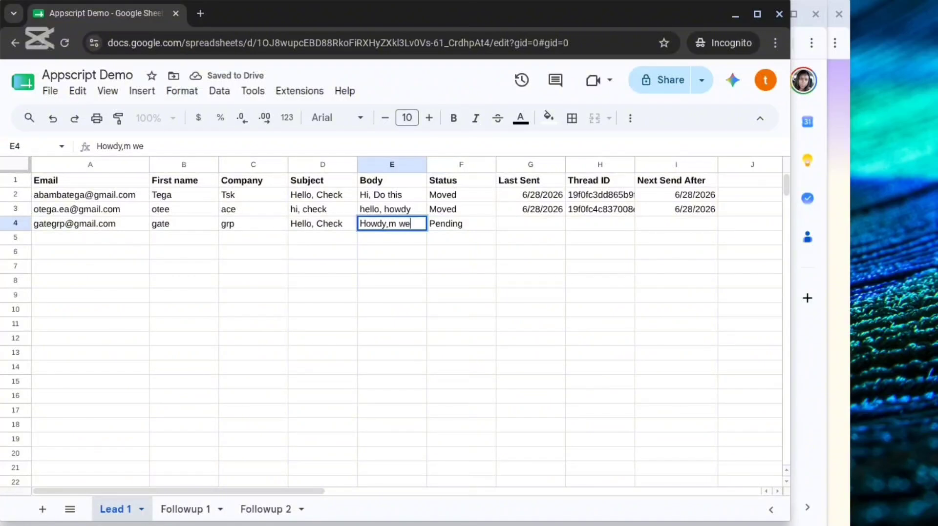
pyautogui.press('BackSpace')
pyautogui.press('BackSpace')
pyautogui.press('BackSpace')
pyautogui.write('ell')
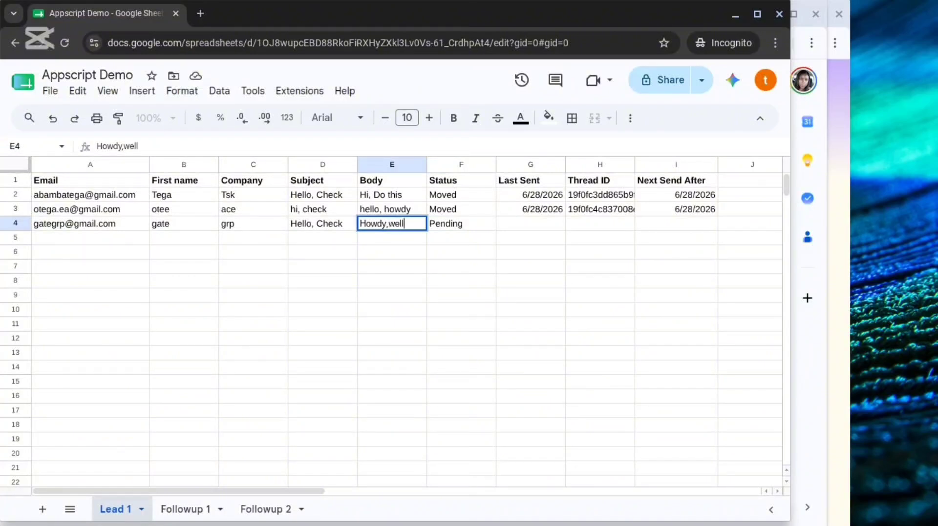
pyautogui.click(266, 255)
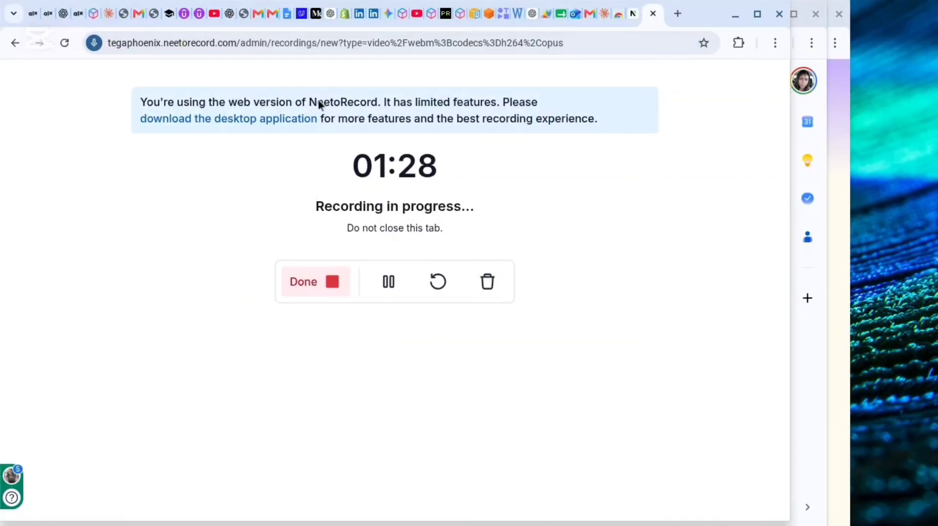
# Read the "Hello, Check" email in the third lead's Gmail inbox and return to the Appscript Demo spreadsheet to check the lead's status.
pyautogui.click(259, 14)
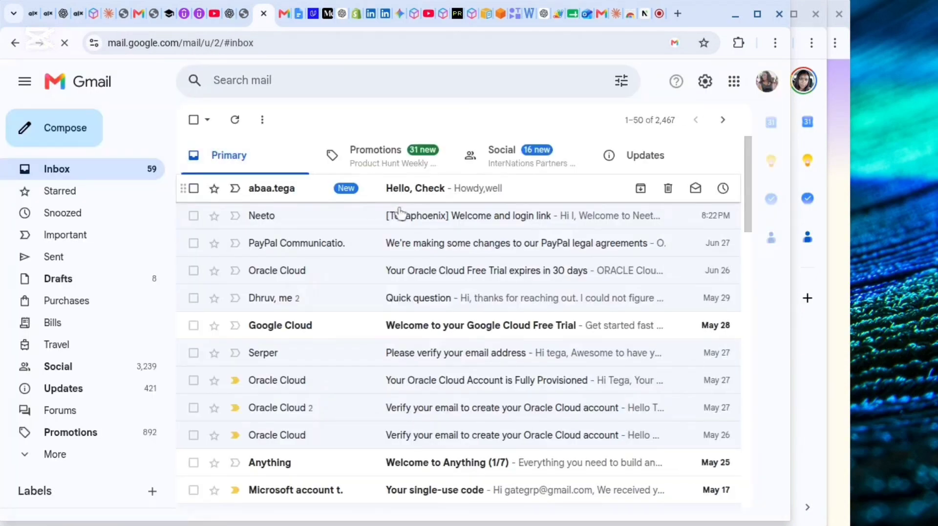
pyautogui.click(447, 192)
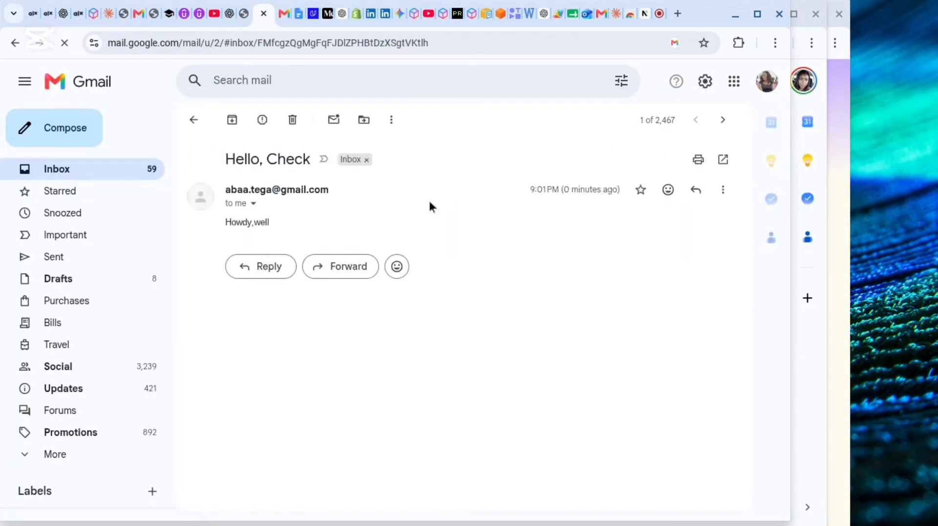
pyautogui.click(42, 176)
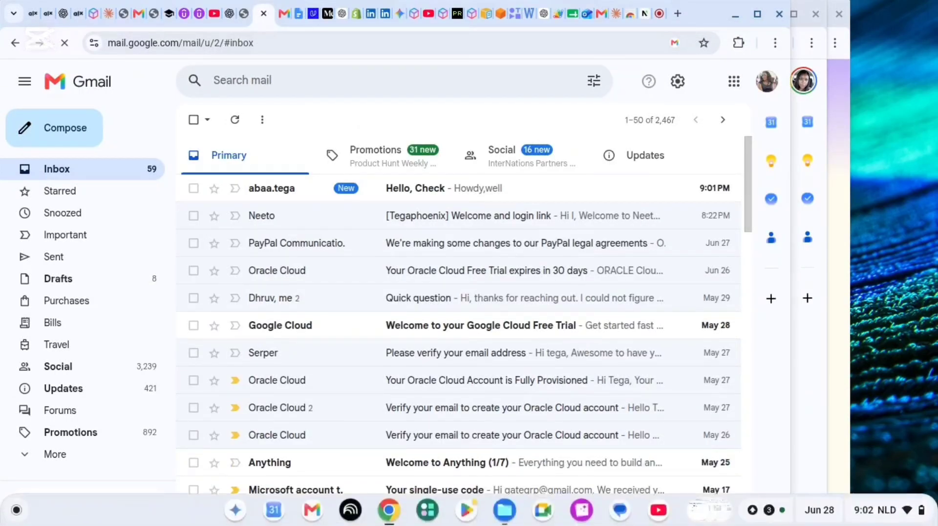
pyautogui.click(390, 513)
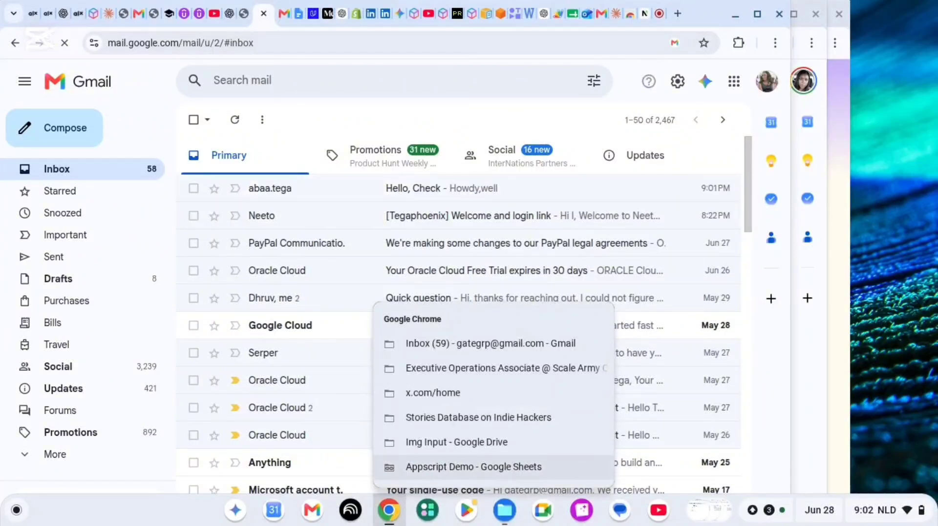
pyautogui.click(420, 470)
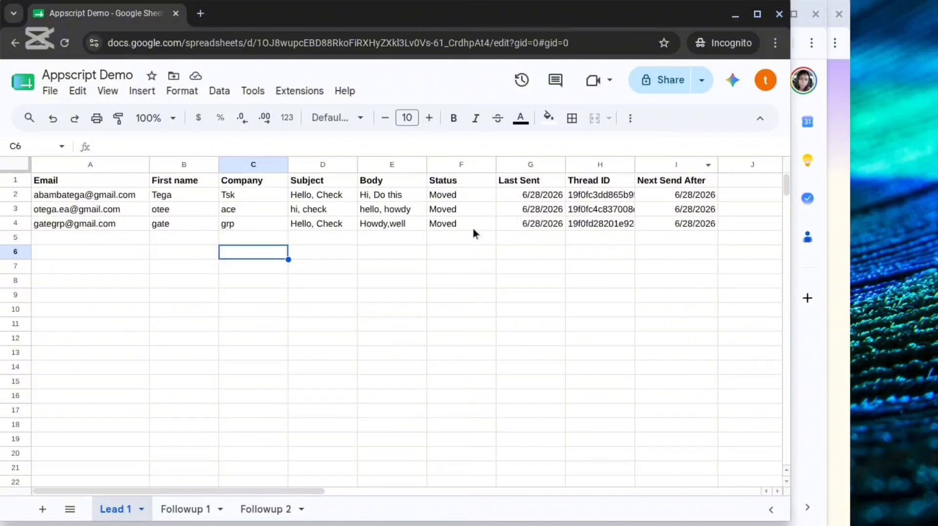
# On the Followup 1 sheet, enter the subject "HI" for the third lead in cell D4.
pyautogui.click(166, 509)
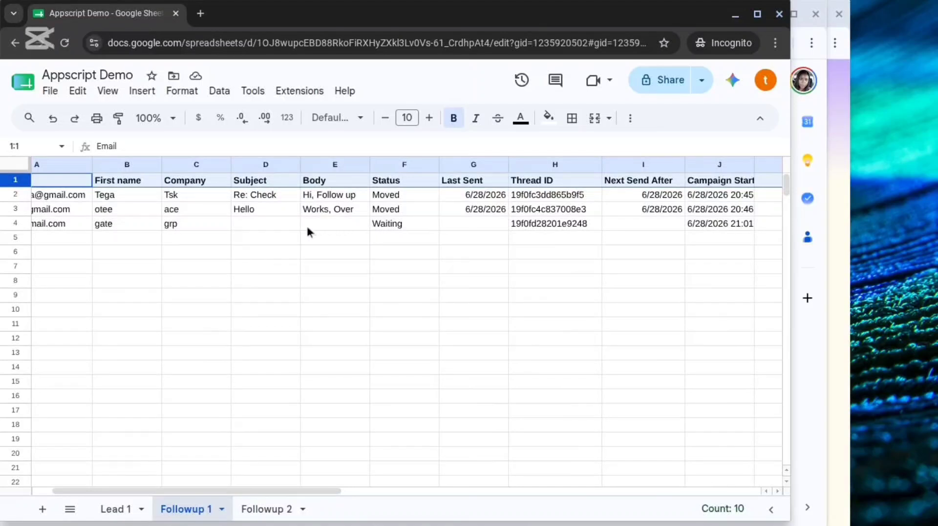
pyautogui.click(256, 225)
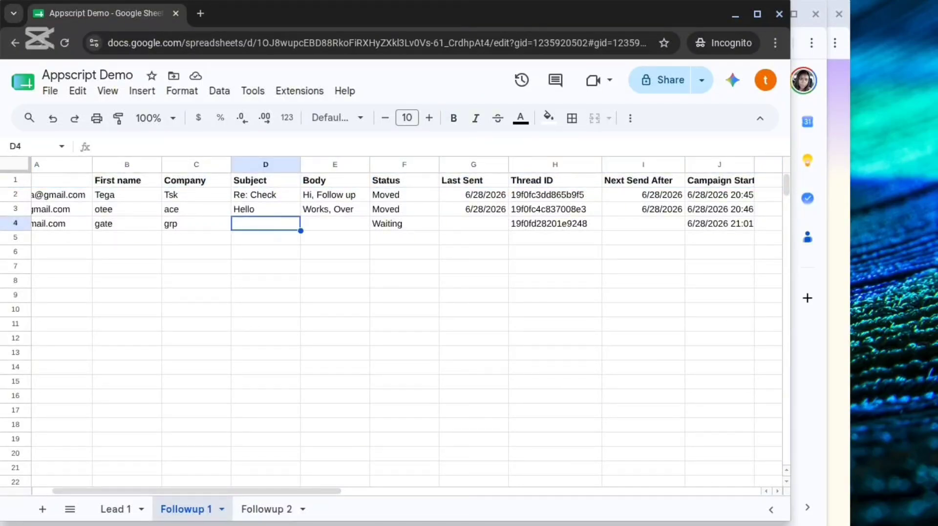
pyautogui.write('HI')
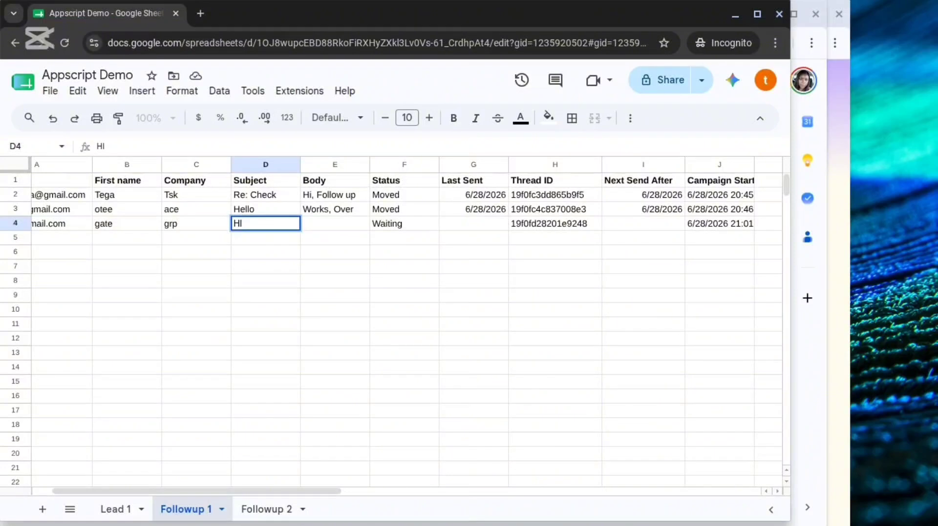
pyautogui.press('Tab')
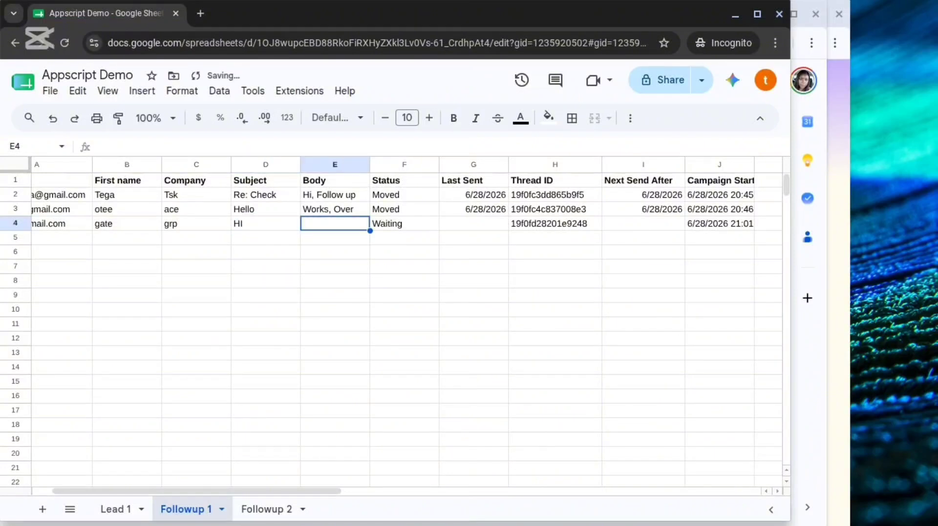
# Enter the body "Did it work, update" for the third lead in row 4 and widen the Body column to fit it.
pyautogui.write('Did it wo')
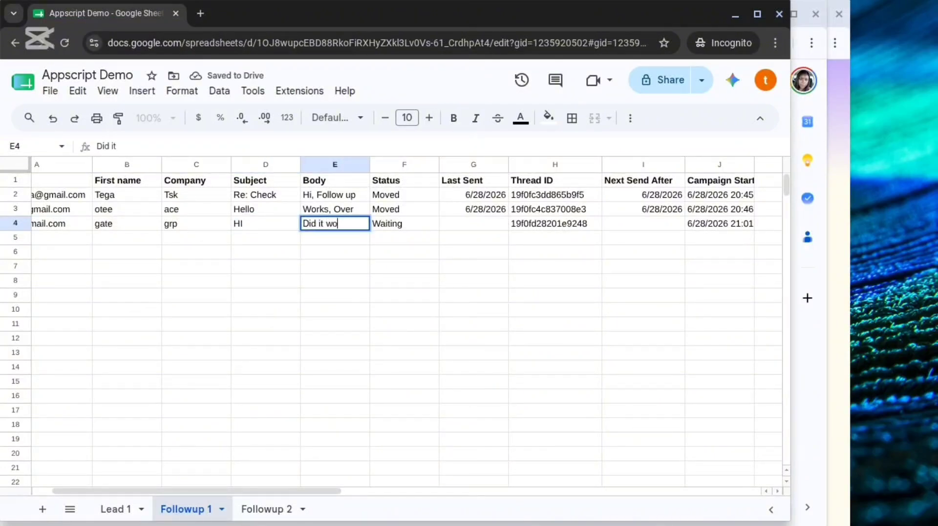
pyautogui.write('r,')
pyautogui.press('BackSpace')
pyautogui.press('BackSpace')
pyautogui.write('k, up')
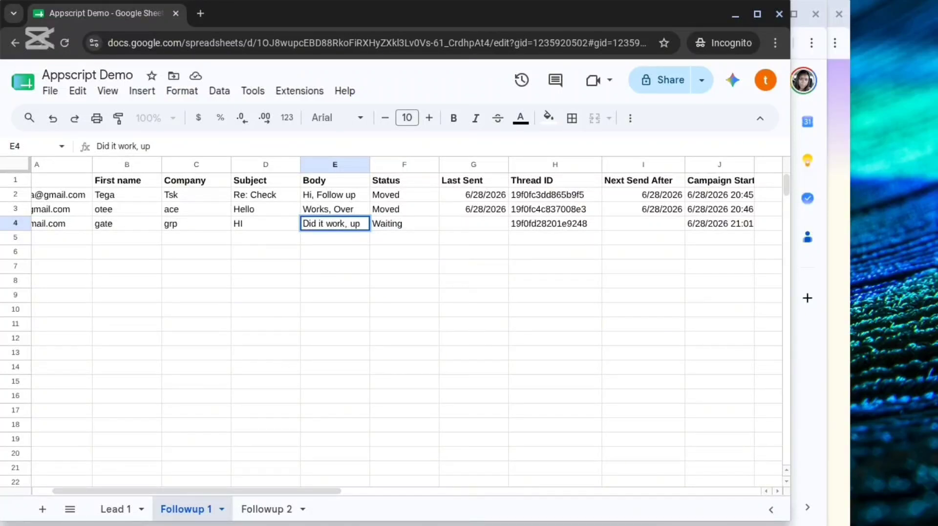
pyautogui.write('date')
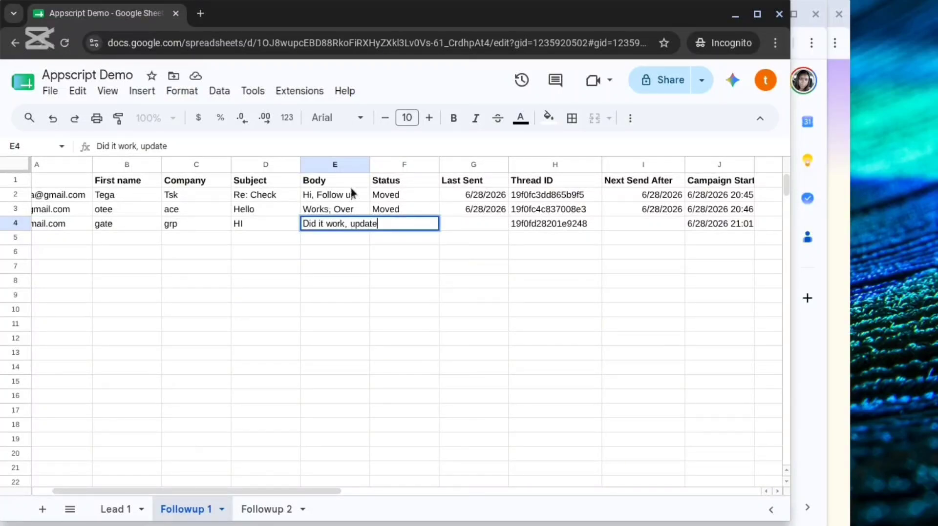
pyautogui.moveTo(369, 164); pyautogui.dragTo(392, 165)
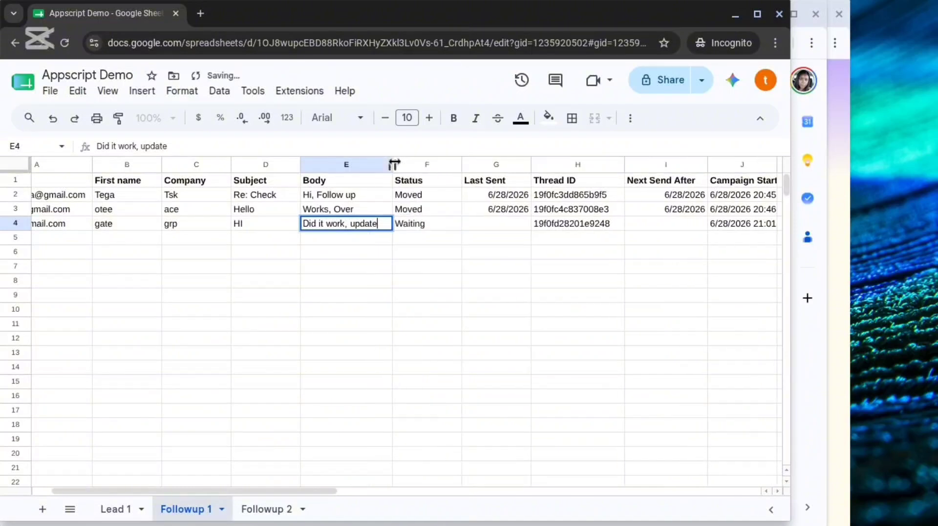
pyautogui.click(417, 237)
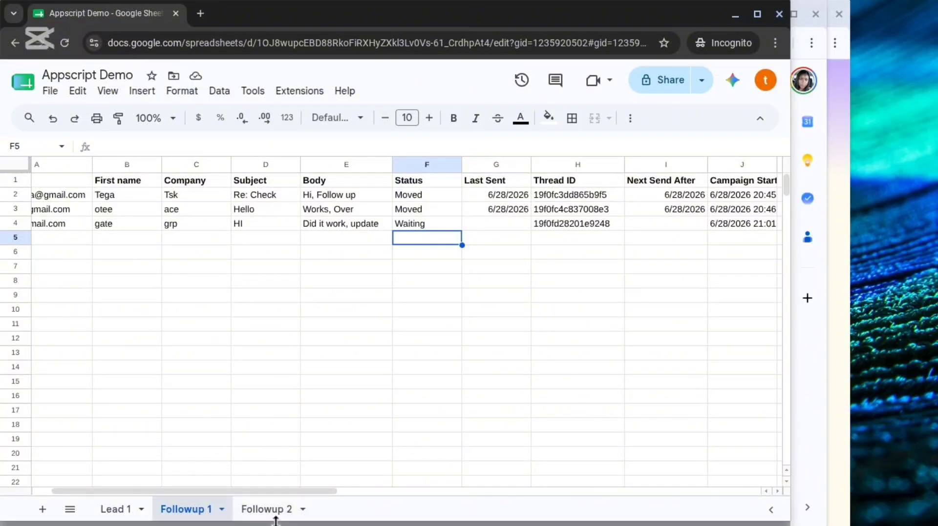
# Check the third lead's status on the Followup 2 and Followup 1 sheets and look for the "HI" email in the Gmail inbox.
pyautogui.click(254, 510)
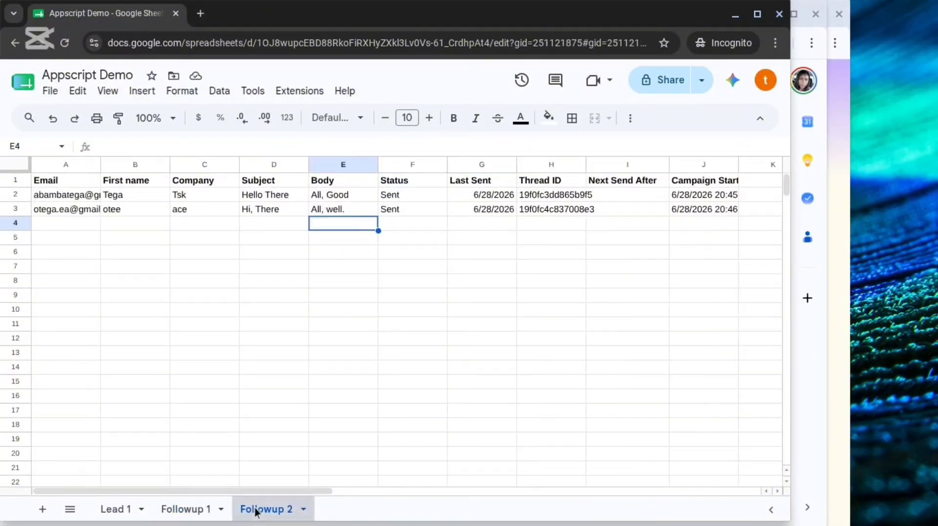
pyautogui.click(190, 512)
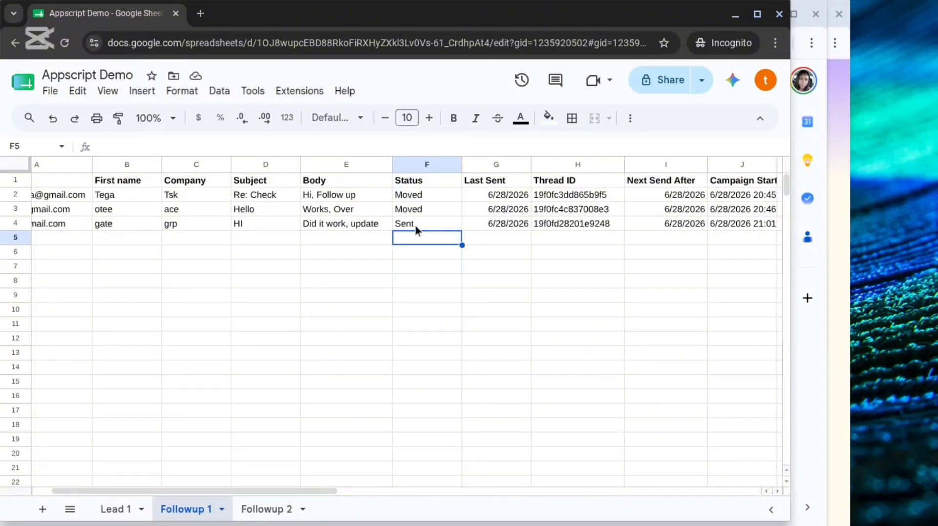
pyautogui.click(735, 14)
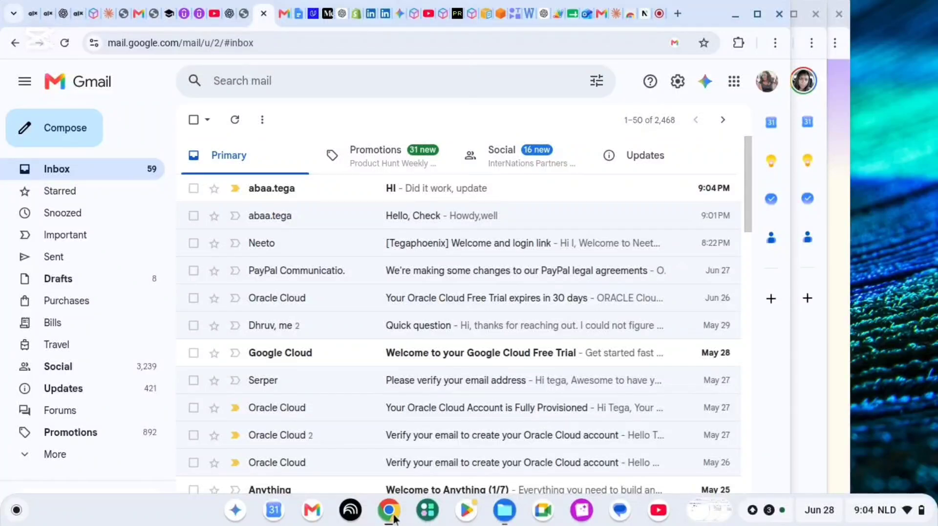
pyautogui.click(389, 511)
pyautogui.click(446, 470)
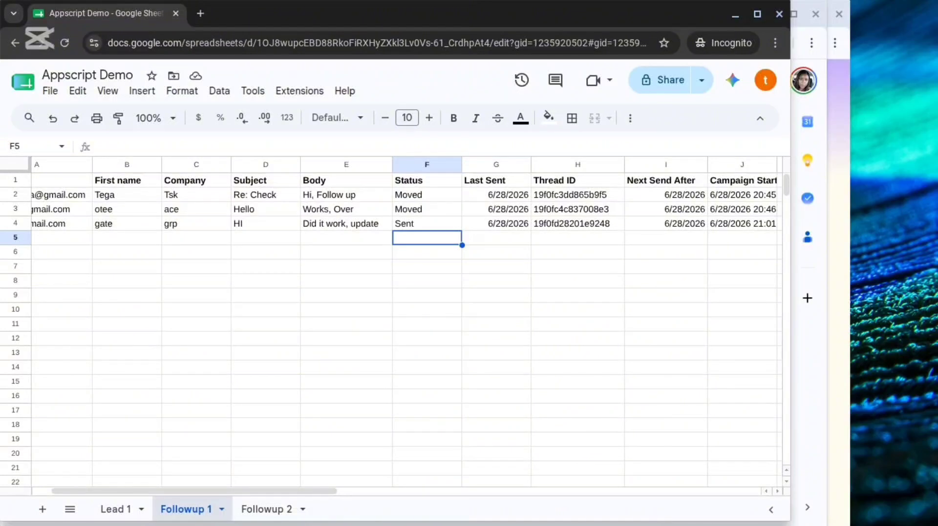
pyautogui.click(427, 195)
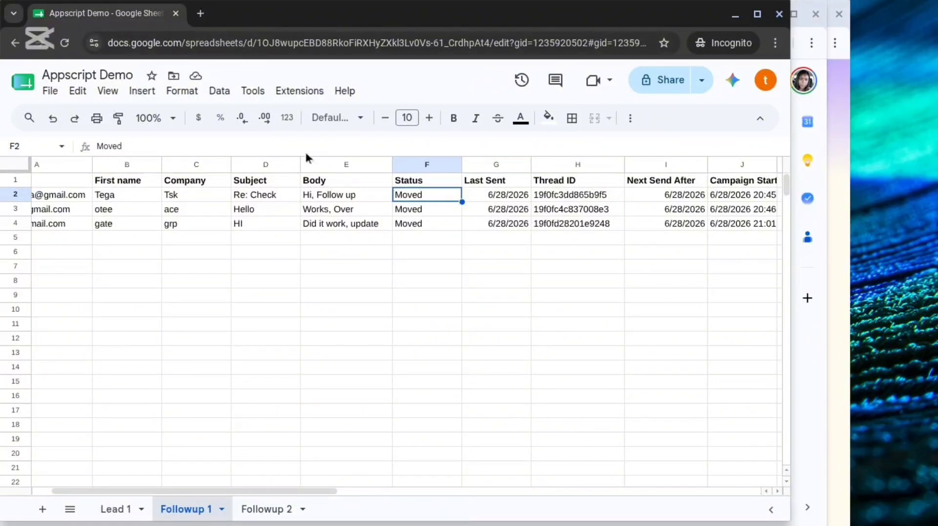
# On the Followup 2 sheet, enter the subject "Our Offer" and the body "Will you, Take it" for the third lead in row 4.
pyautogui.click(267, 517)
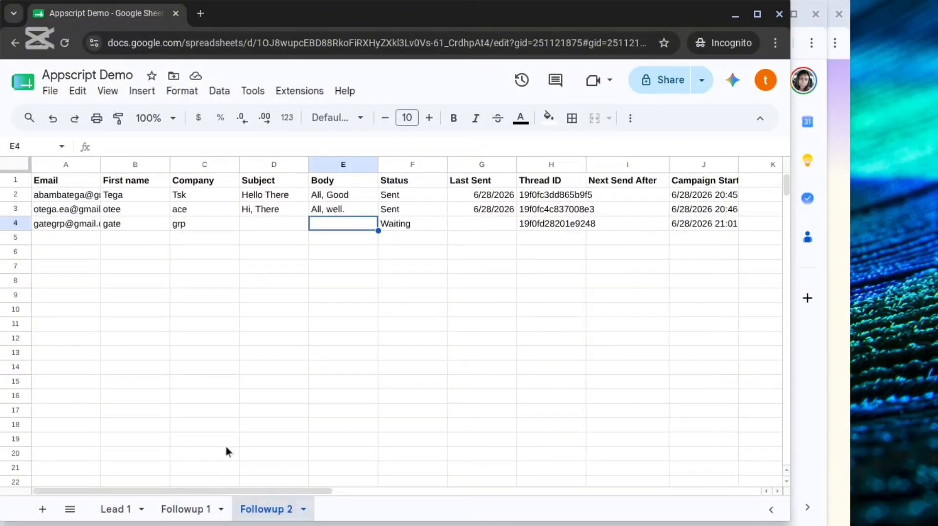
pyautogui.click(250, 225)
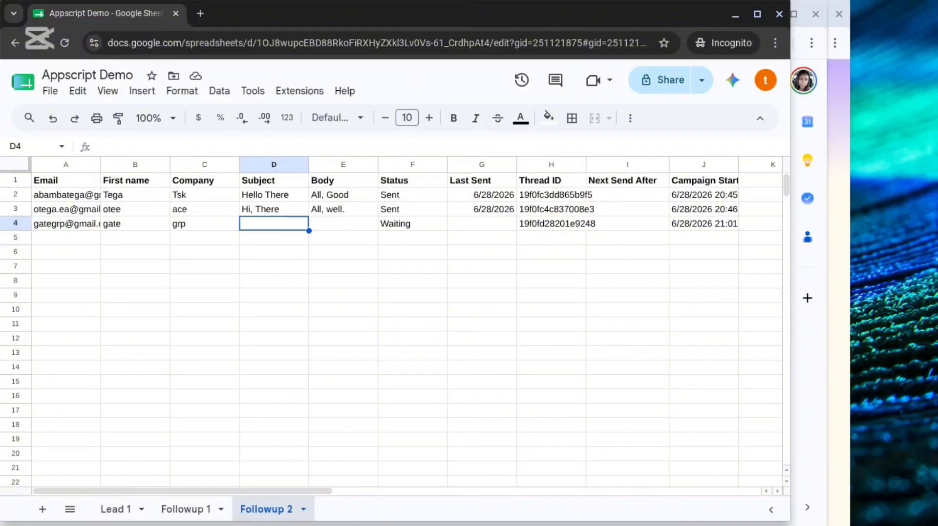
pyautogui.write('Our O')
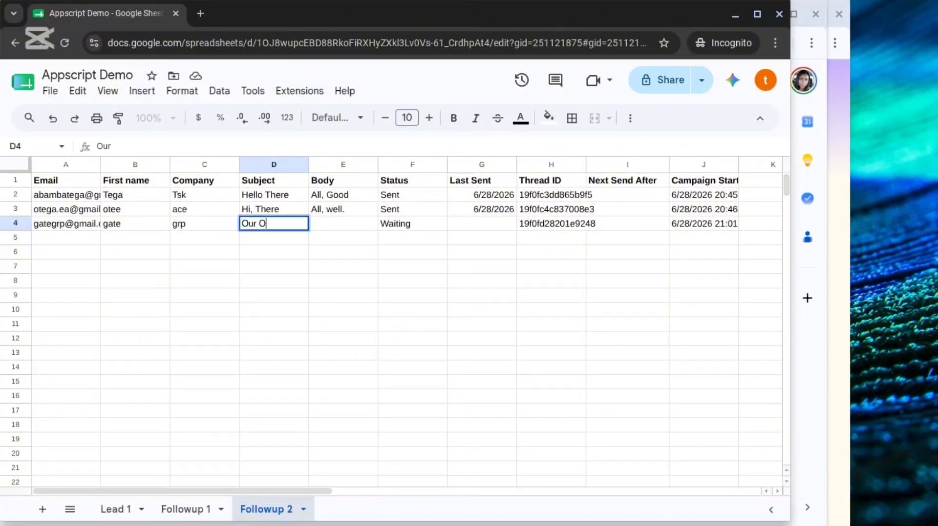
pyautogui.write('ffer')
pyautogui.press('Tab')
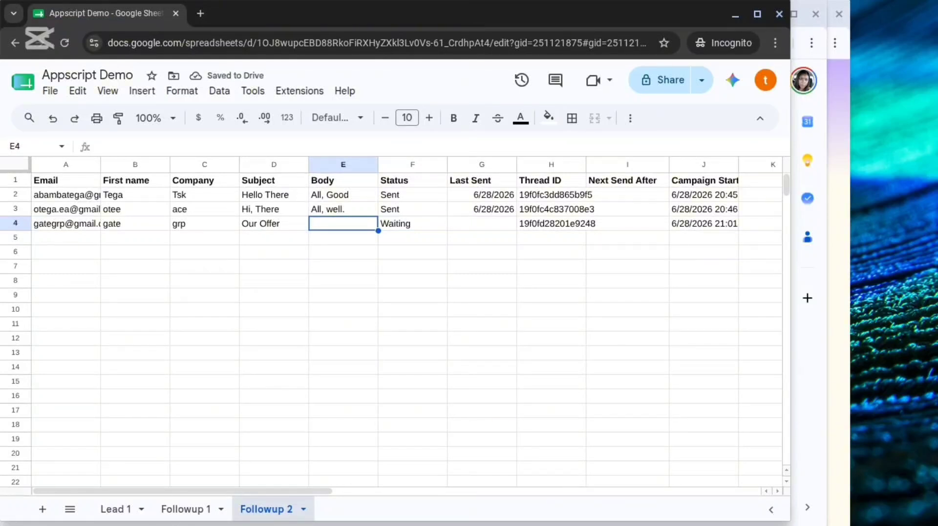
pyautogui.write('Will you')
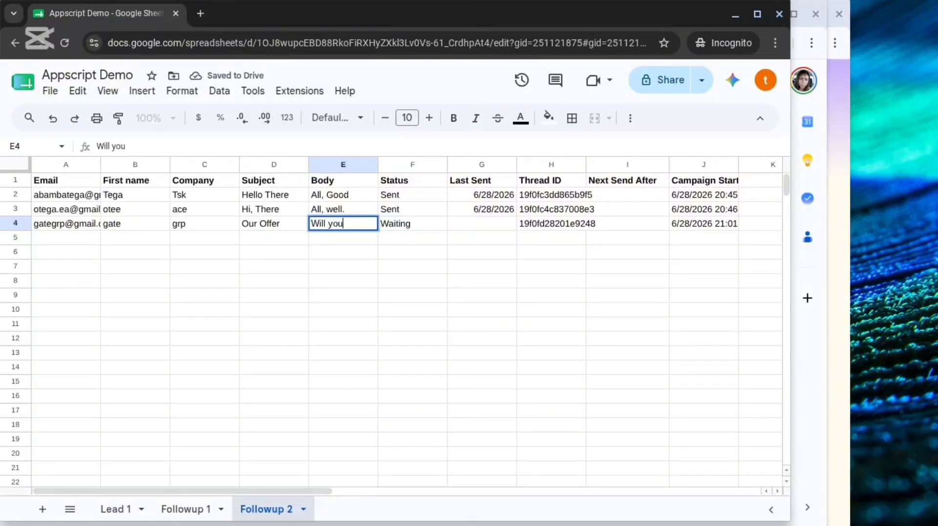
pyautogui.write(', Take it')
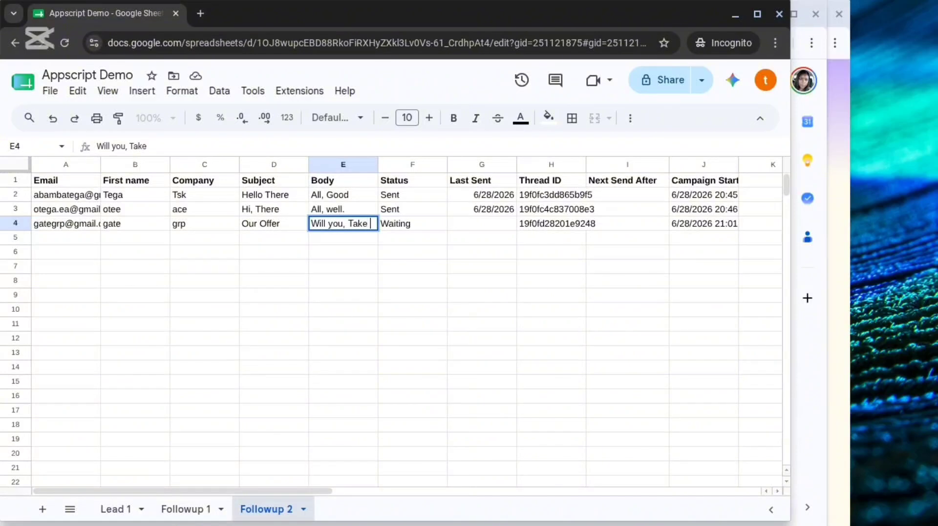
pyautogui.click(409, 237)
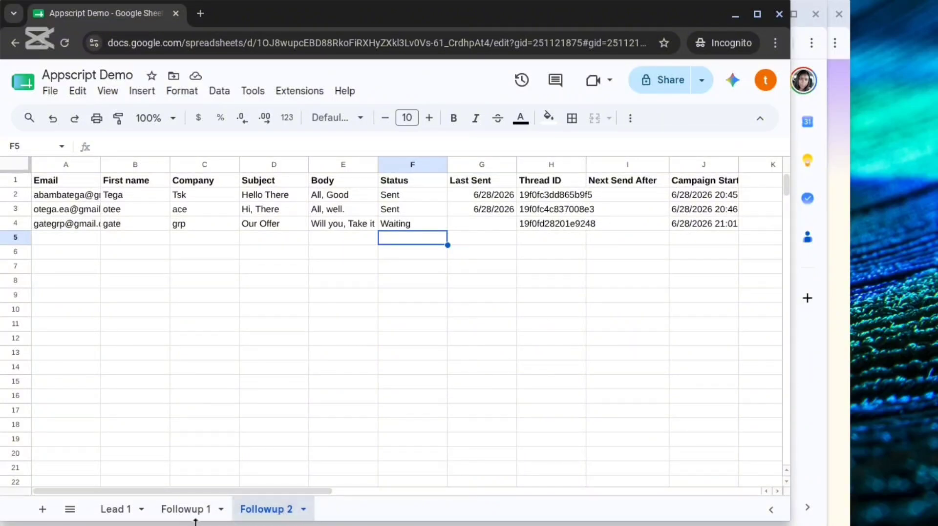
# Compare the third lead's status on Followup 1 and Followup 2, check the Gmail inbox for the second follow-up, and return to the Appscript Demo spreadsheet.
pyautogui.click(197, 510)
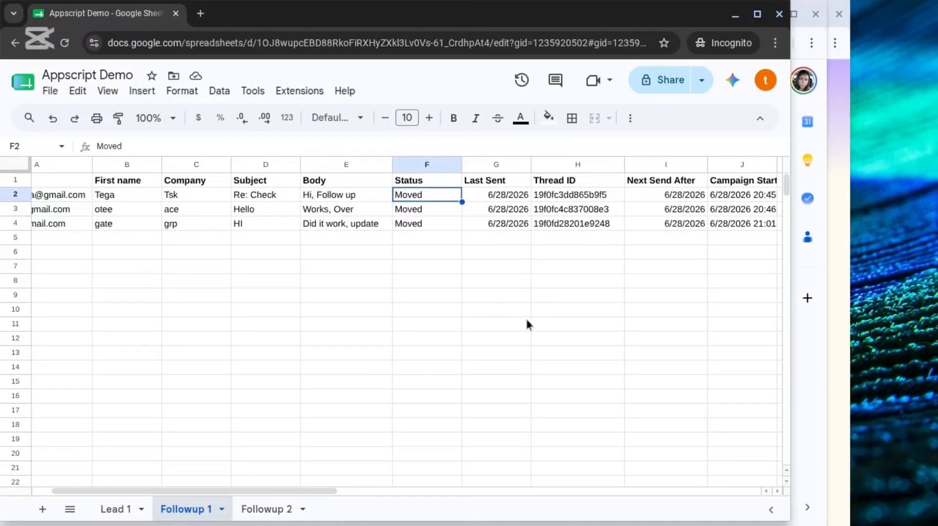
pyautogui.click(270, 511)
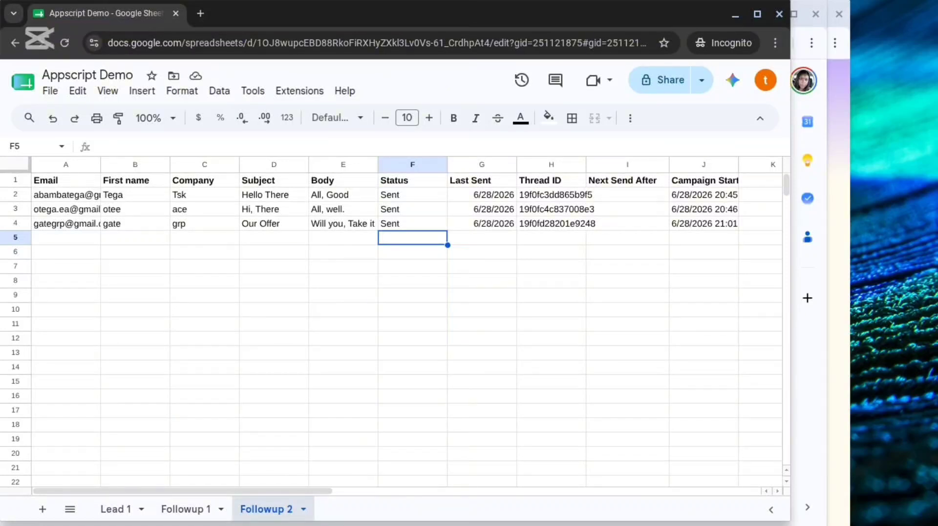
pyautogui.moveTo(322, 525)
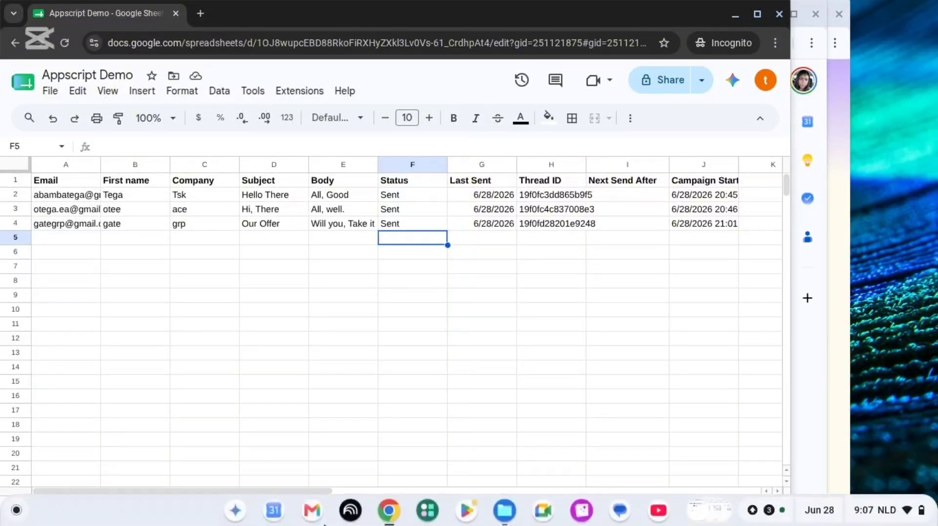
pyautogui.click(387, 515)
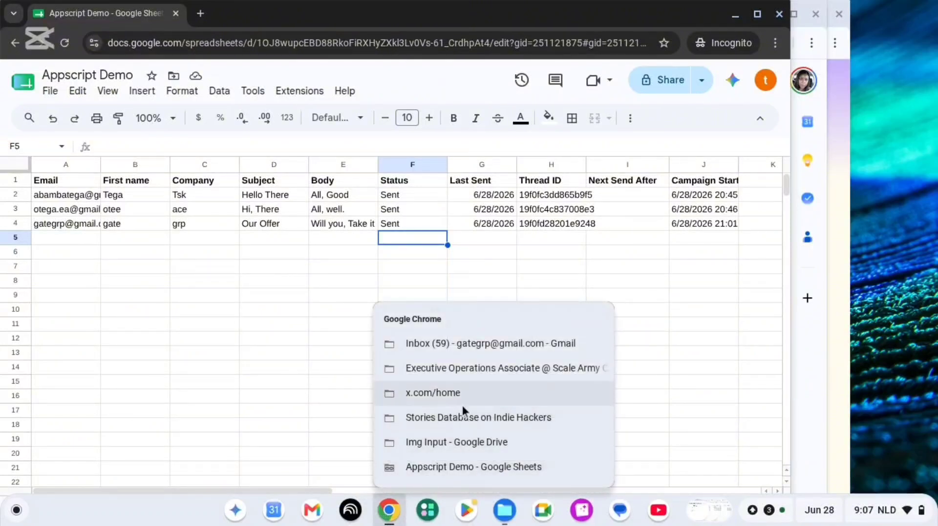
pyautogui.click(452, 342)
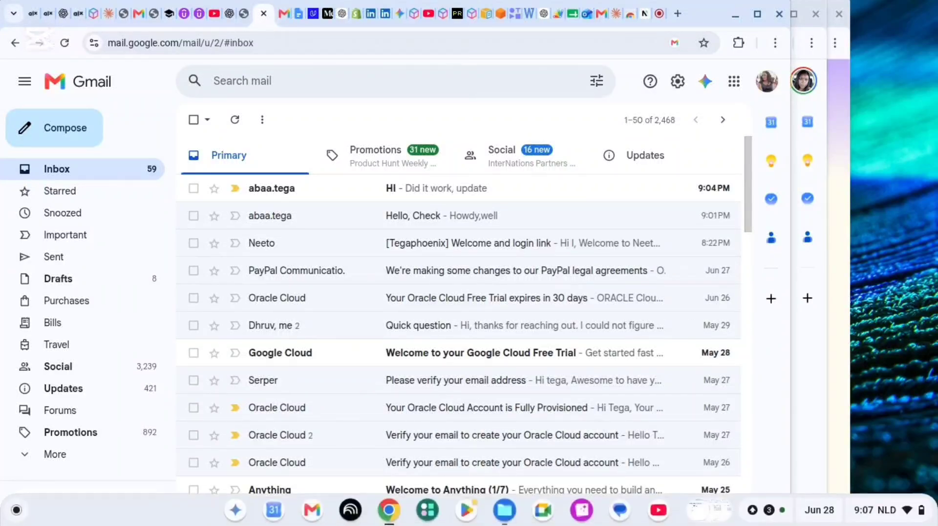
pyautogui.click(389, 521)
pyautogui.click(449, 467)
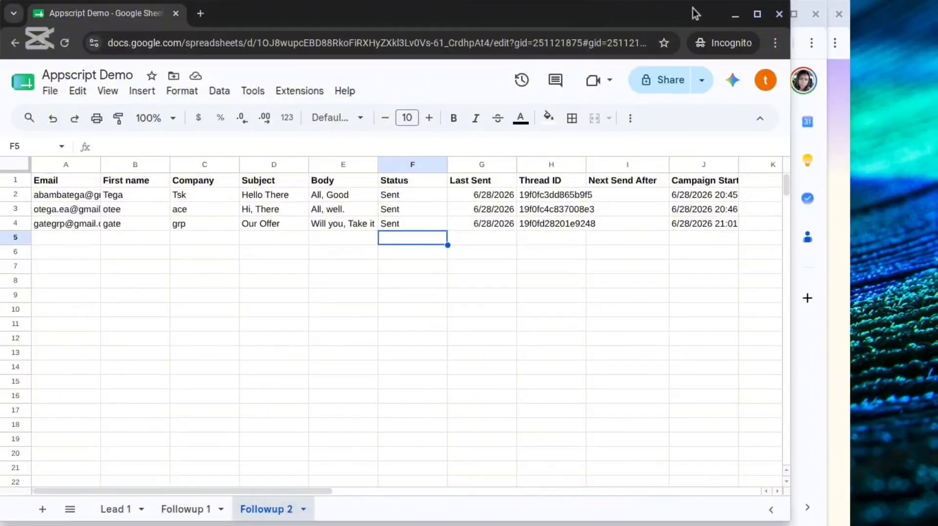
# Switch to the Appscripted spreadsheet and review the column headers on its Followup 1 and Followup 2 sheets.
pyautogui.click(735, 16)
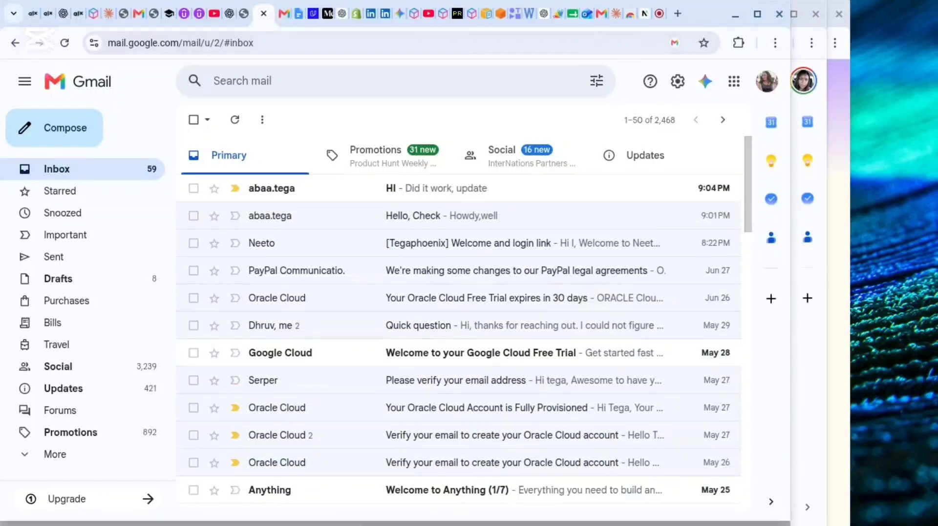
pyautogui.moveTo(367, 525)
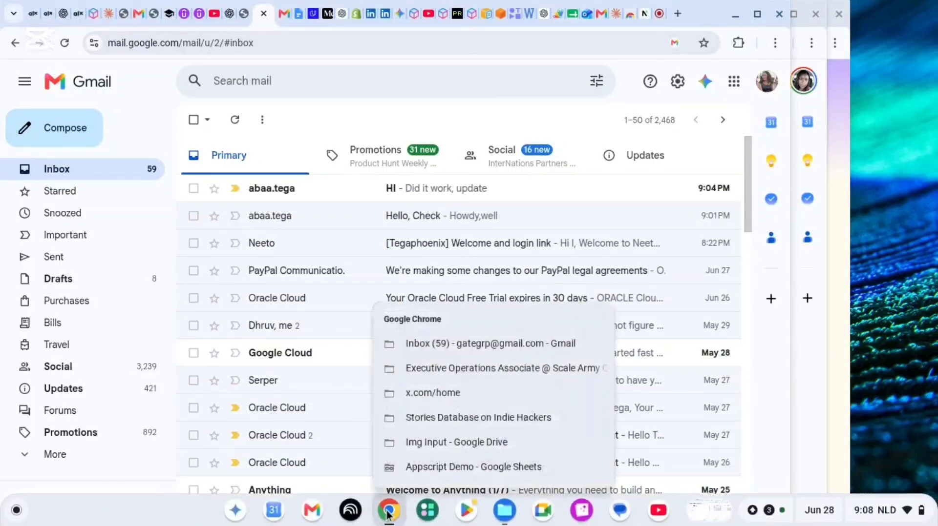
pyautogui.click(387, 513)
pyautogui.click(659, 17)
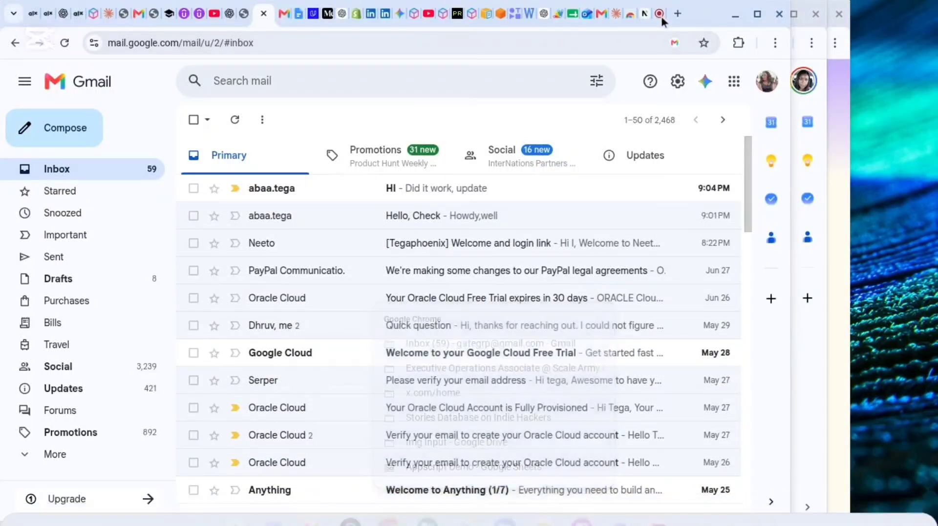
pyautogui.click(653, 13)
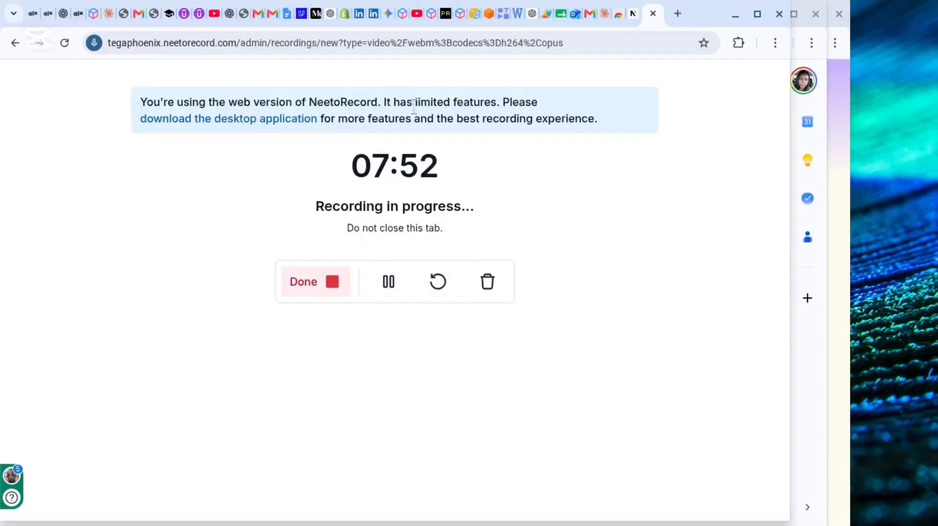
pyautogui.click(560, 20)
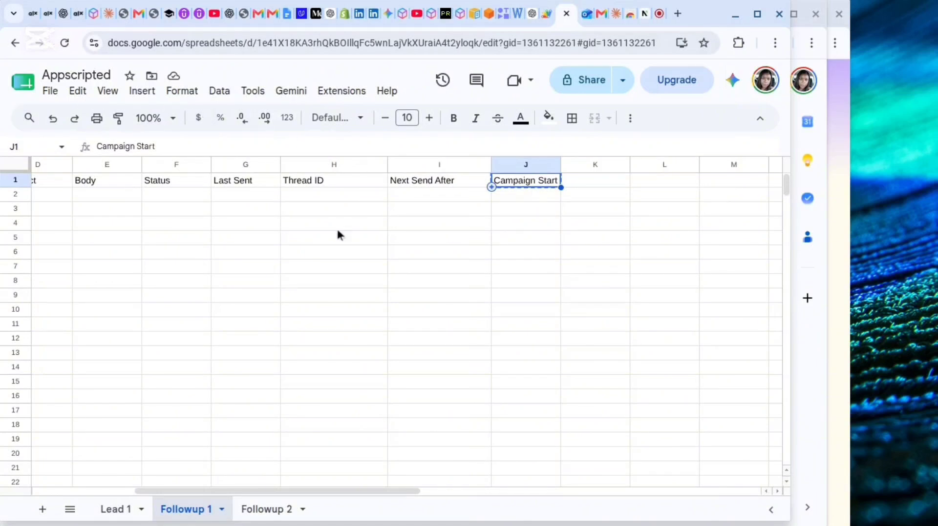
pyautogui.click(286, 227)
pyautogui.click(242, 198)
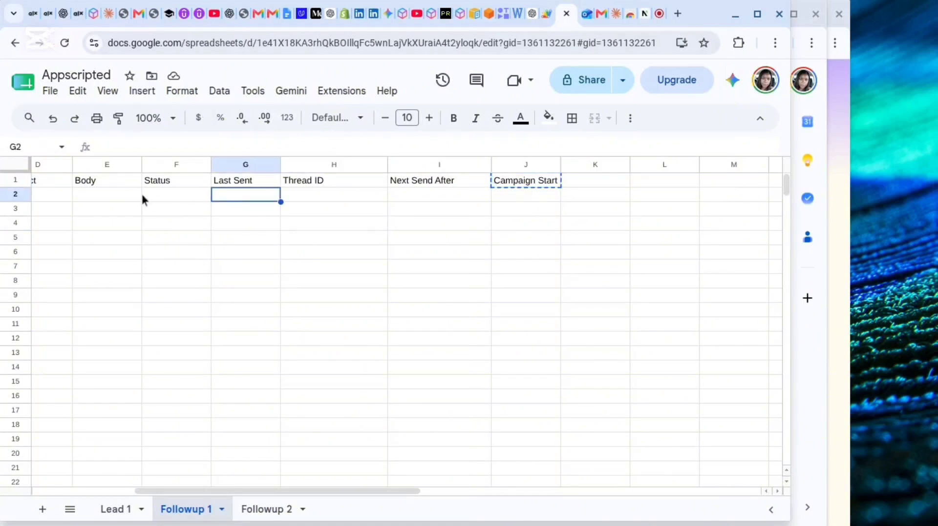
pyautogui.hscroll(-3, 264, 236)
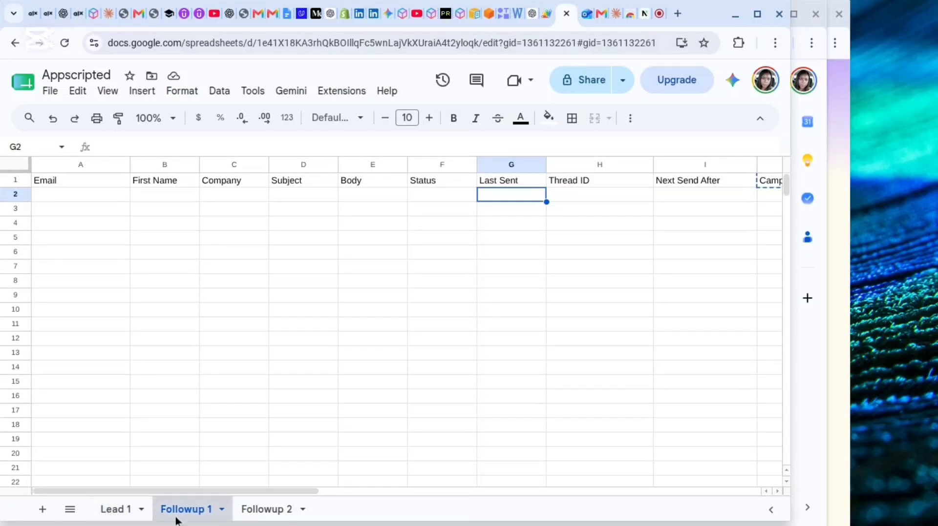
pyautogui.click(254, 512)
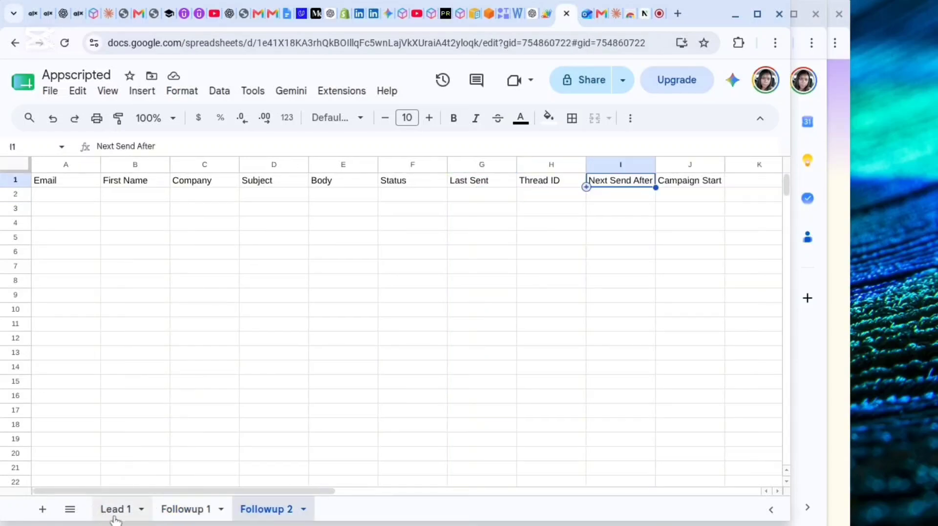
# Check which Google account runs the Automated Outreach script in Apps Script, then return to the Lead 1 sheet of the Appscripted spreadsheet.
pyautogui.click(120, 513)
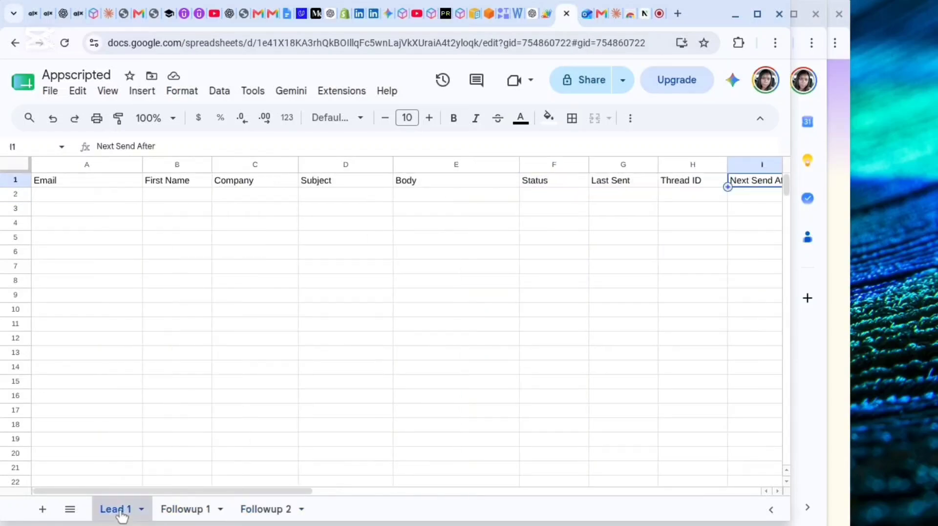
pyautogui.click(546, 18)
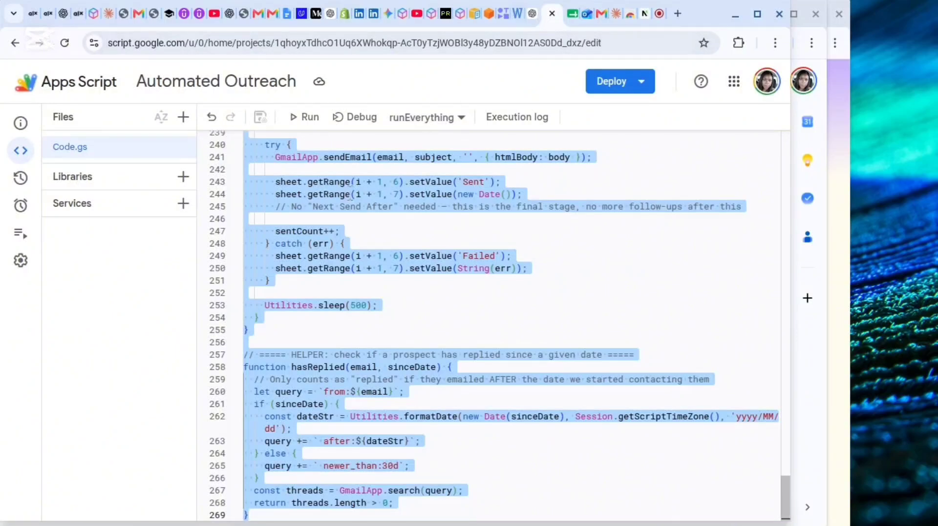
pyautogui.click(766, 83)
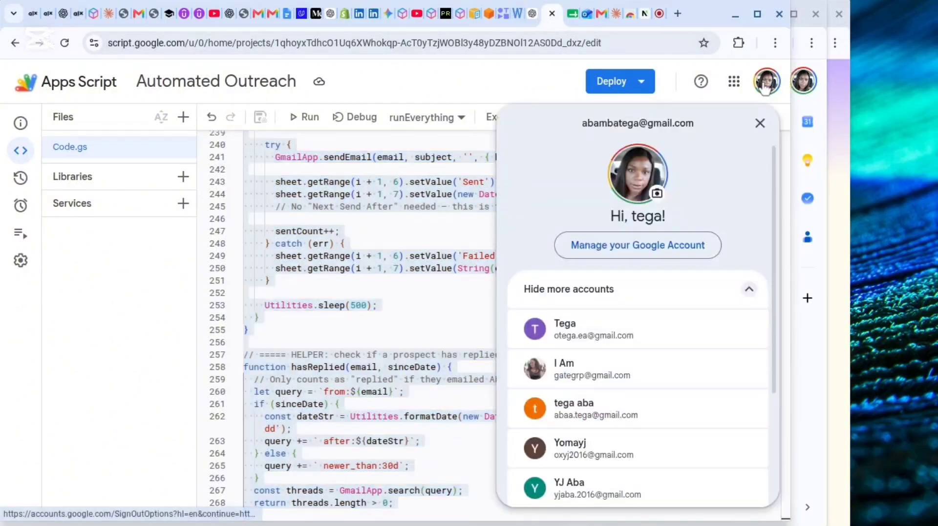
pyautogui.click(471, 90)
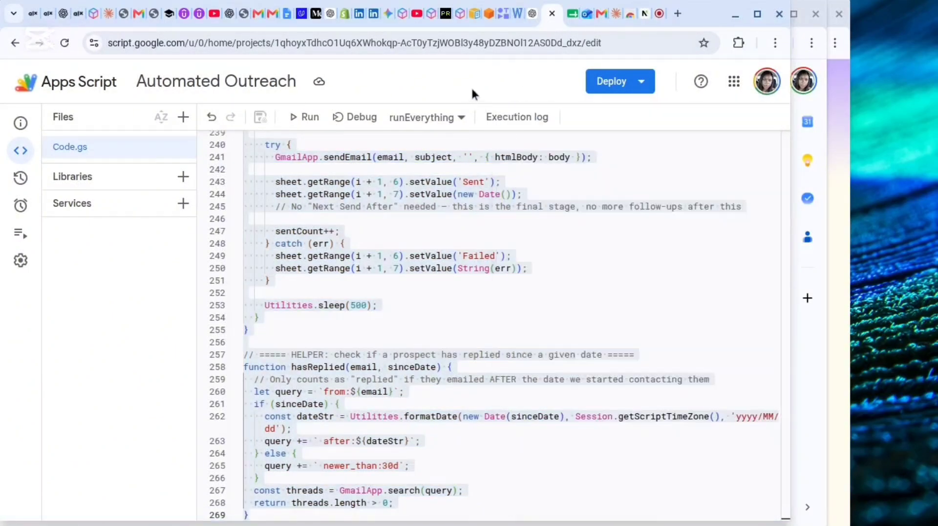
pyautogui.click(566, 16)
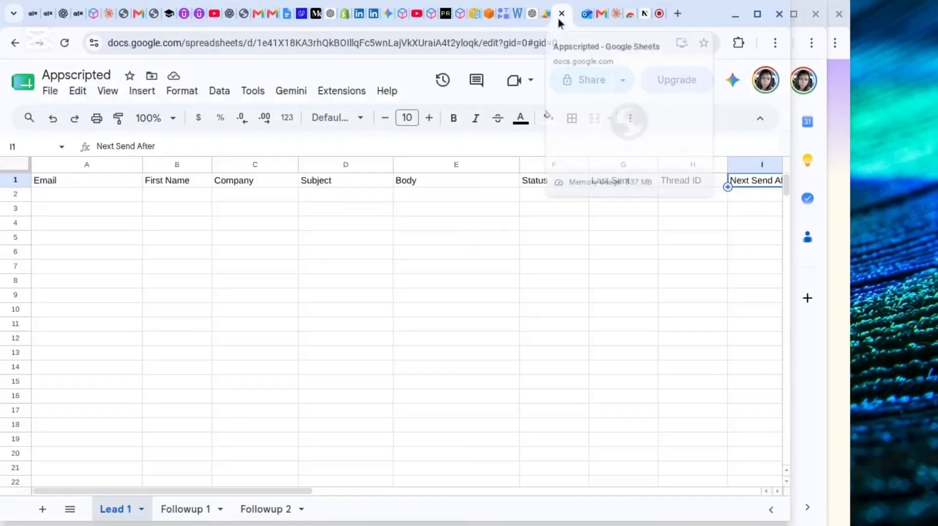
# Look up the recipient's address in the Outlook and Gmail mailboxes, then return to cell A2 on the Lead 1 sheet.
pyautogui.click(61, 196)
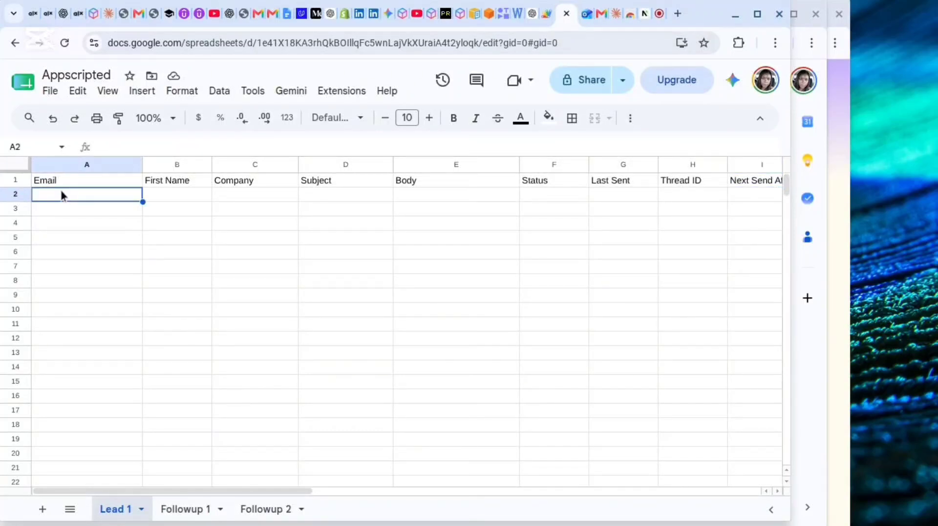
pyautogui.click(585, 13)
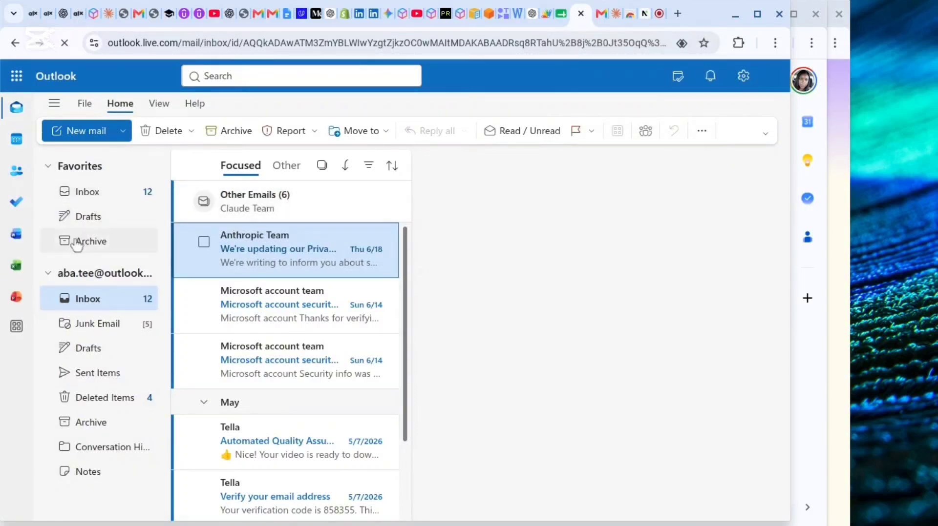
pyautogui.click(258, 20)
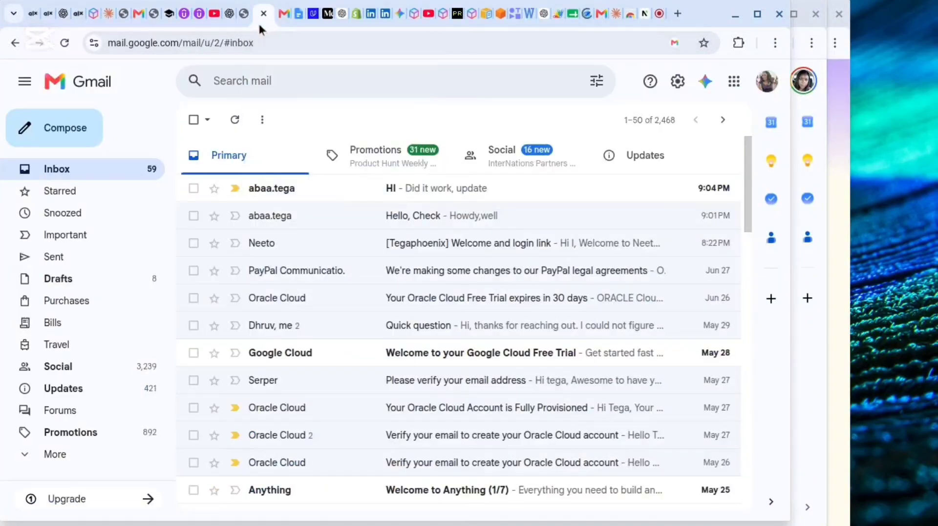
pyautogui.click(566, 15)
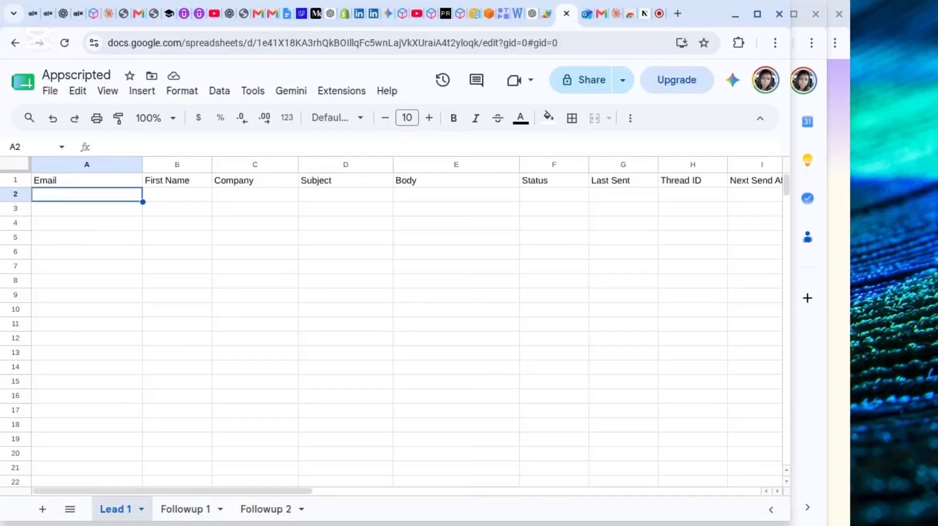
# Enter the lead's Gmail address in the Email column of row 2 on the Lead 1 sheet.
pyautogui.press('BackSpace')
pyautogui.press('BackSpace')
pyautogui.press('BackSpace')
pyautogui.press('BackSpace')
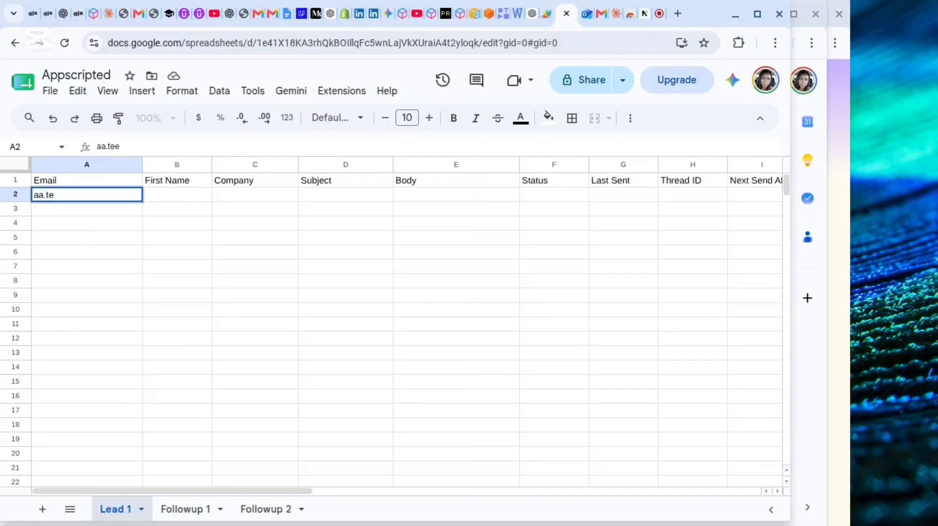
pyautogui.press('BackSpace')
pyautogui.press('BackSpace')
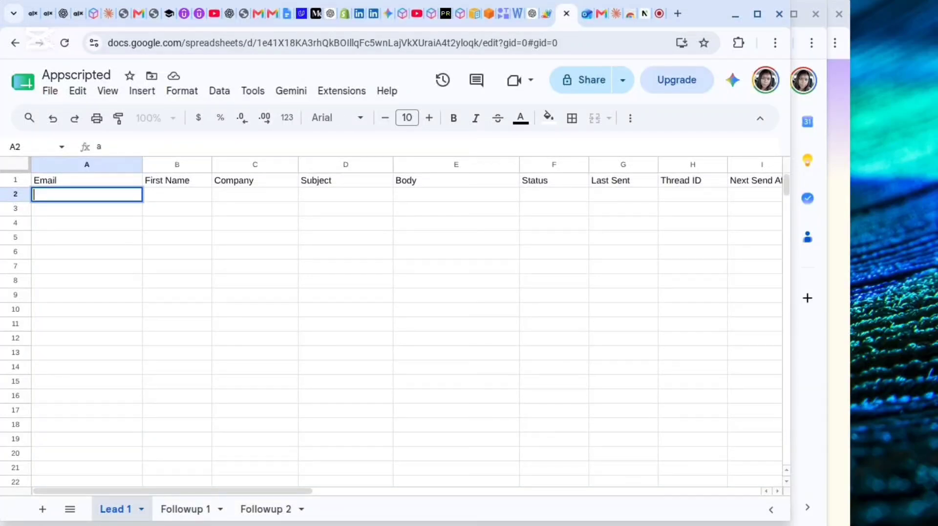
pyautogui.press('BackSpace')
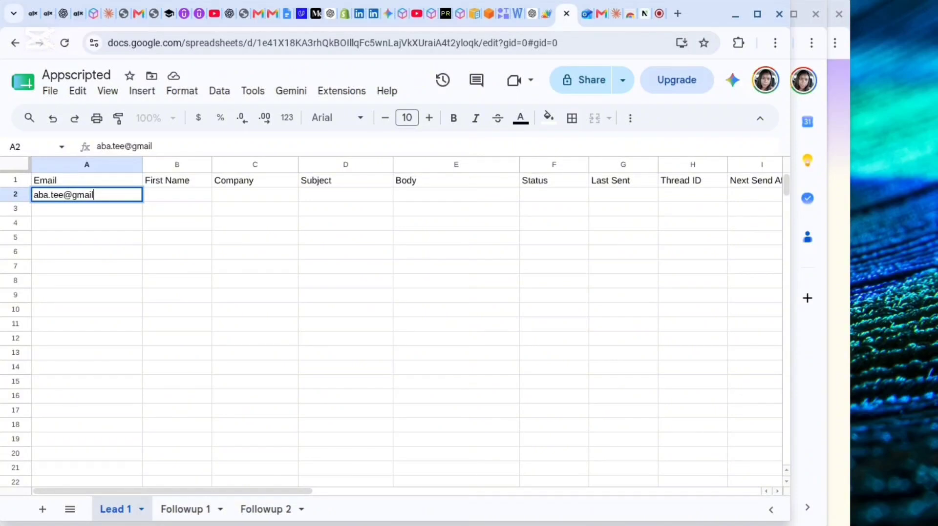
pyautogui.press('Tab')
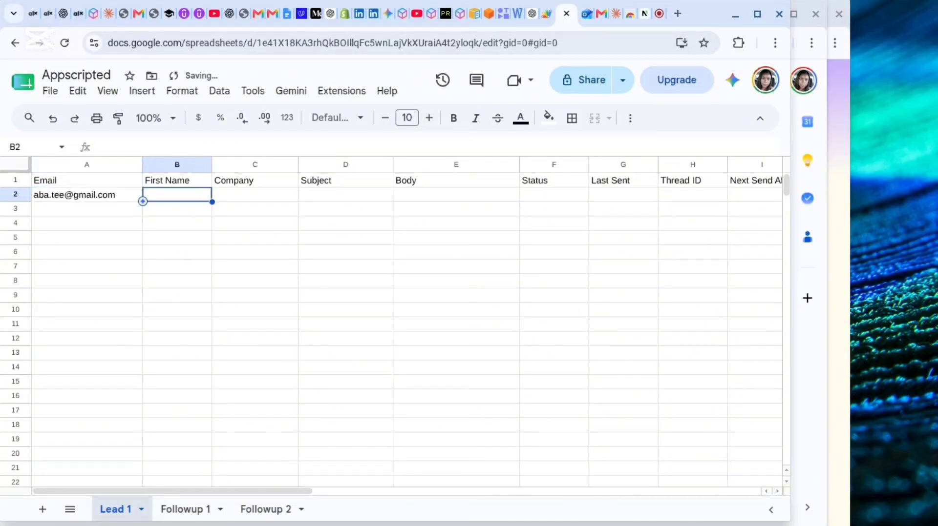
# Fill in the row 2 lead's first name, company "AAc", subject "Hello" and body "Check".
pyautogui.write('A')
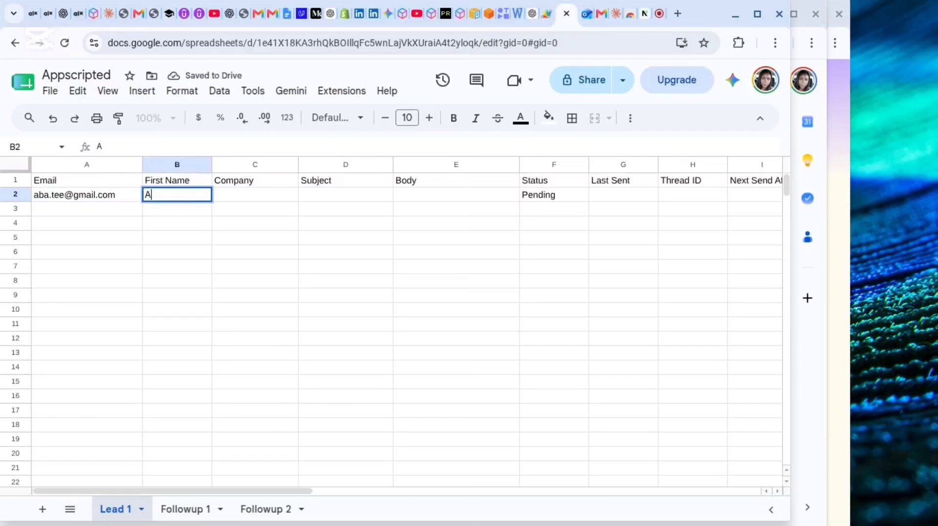
pyautogui.press('BackSpace')
pyautogui.write('Teaa')
pyautogui.press('Tab')
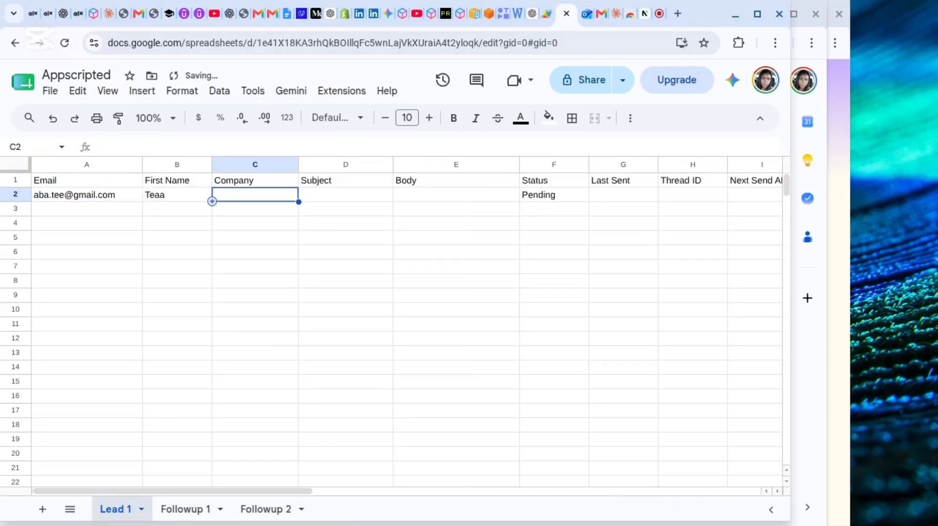
pyautogui.write('AAc')
pyautogui.press('Tab')
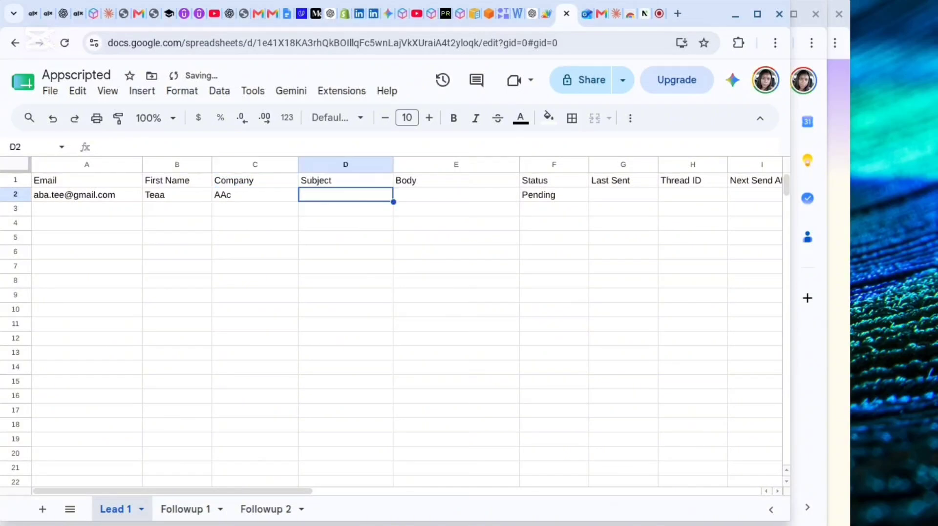
pyautogui.write('Hello')
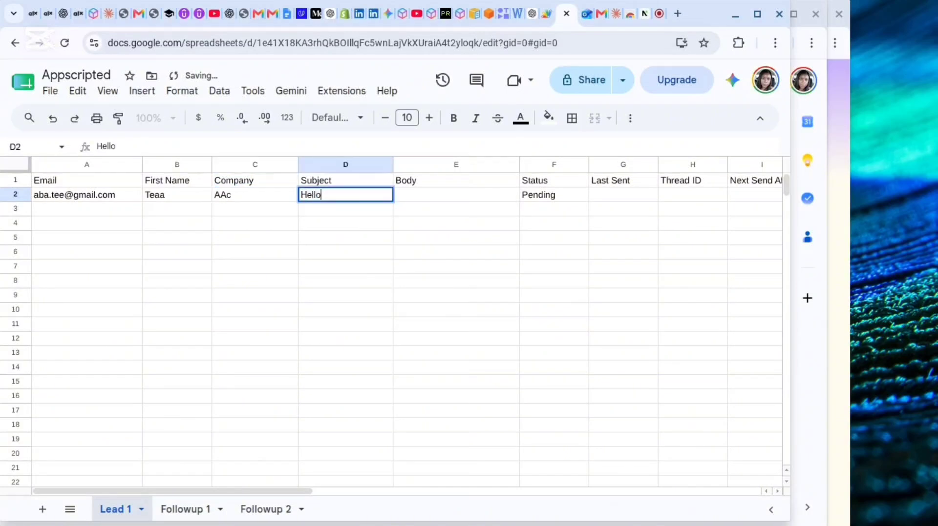
pyautogui.press('Tab')
pyautogui.write('Check')
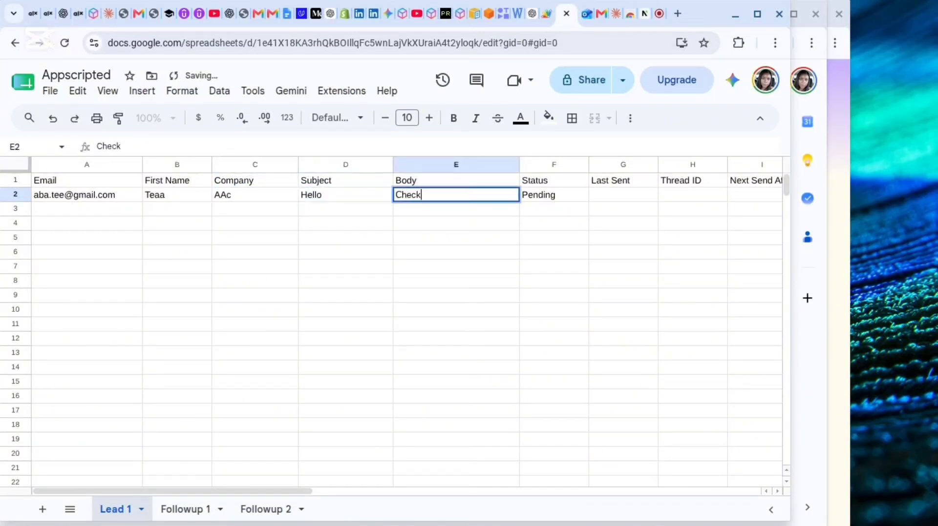
pyautogui.click(323, 208)
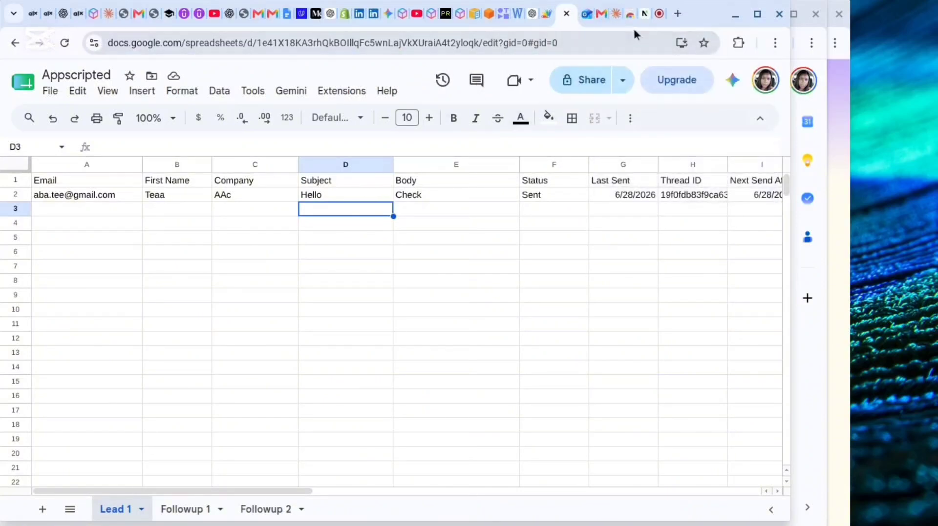
# Look for the "Hello" outreach email among the Focused and Other messages of the Outlook inbox.
pyautogui.click(587, 14)
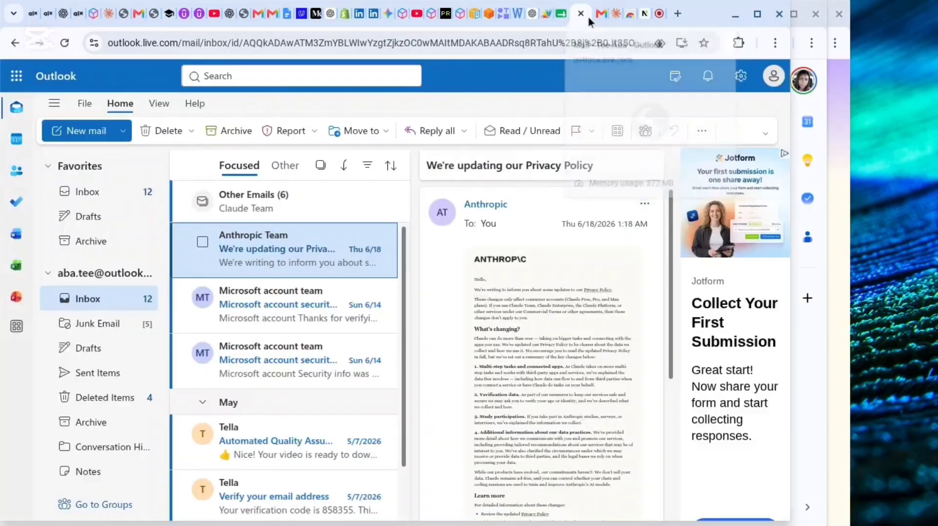
pyautogui.click(93, 192)
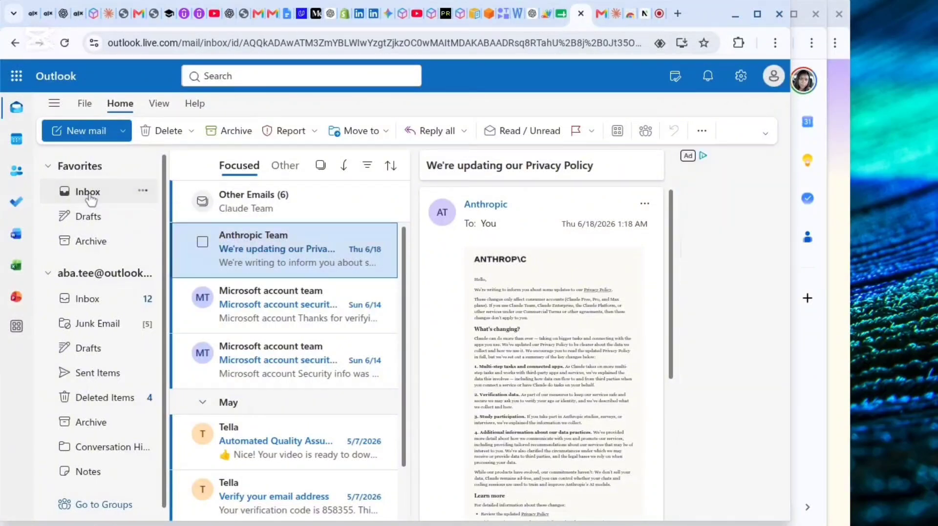
pyautogui.click(285, 166)
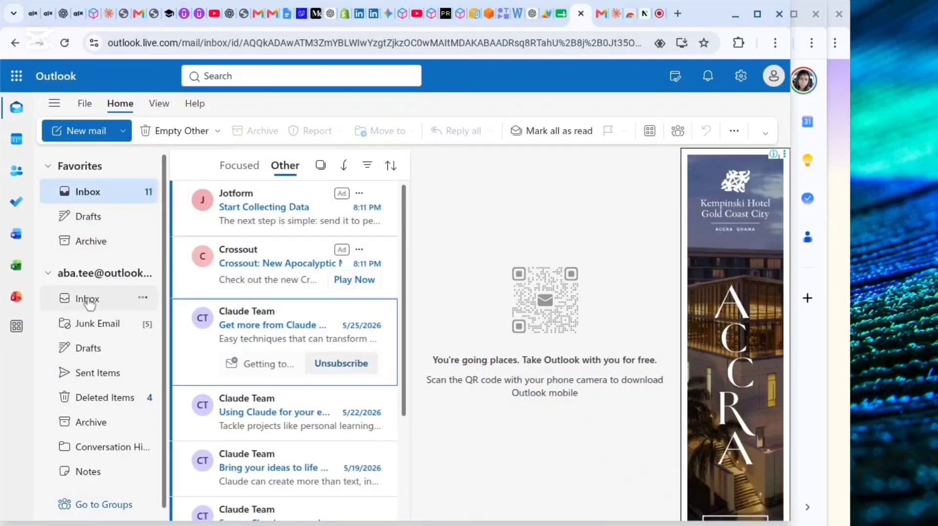
pyautogui.click(87, 300)
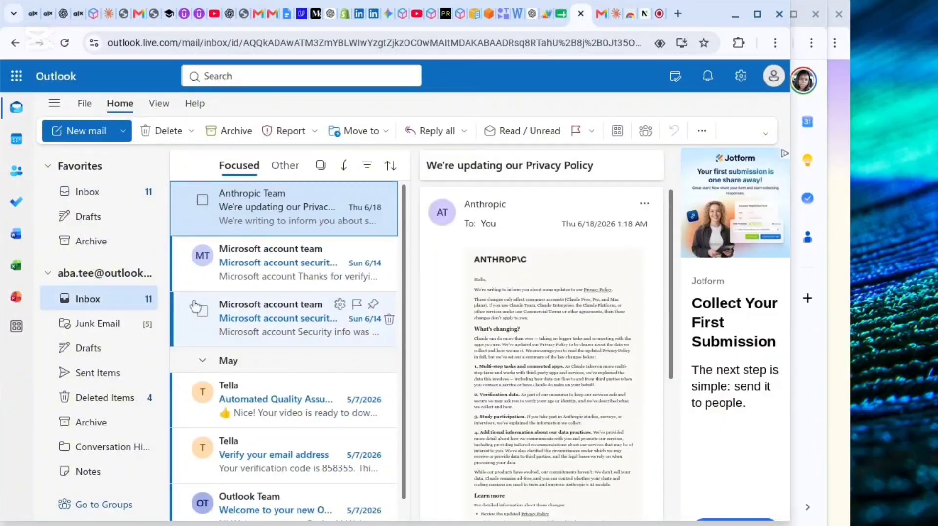
pyautogui.scroll(-1, 195, 307)
pyautogui.scroll(1, 195, 306)
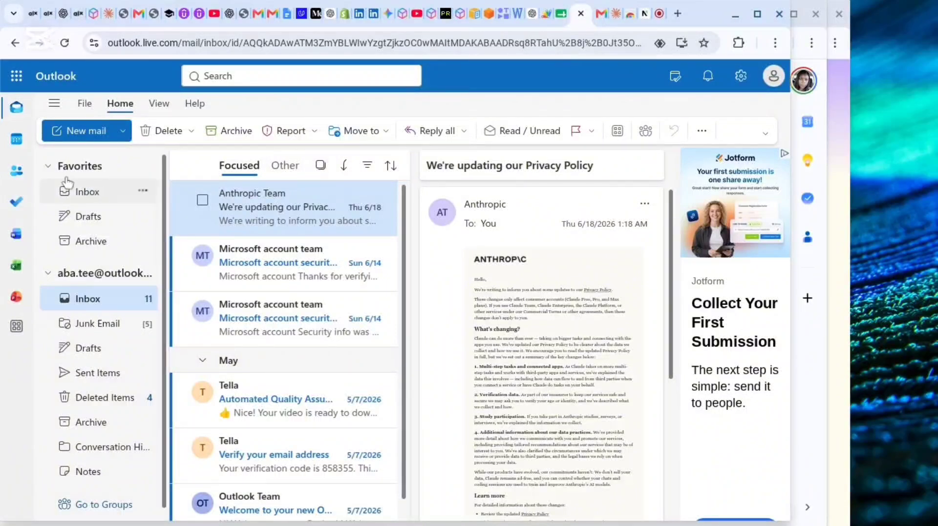
# Return to the Appscripted spreadsheet and commit the body "Howdy, check" for the lead in row 2 of the Lead 1 sheet.
pyautogui.click(661, 19)
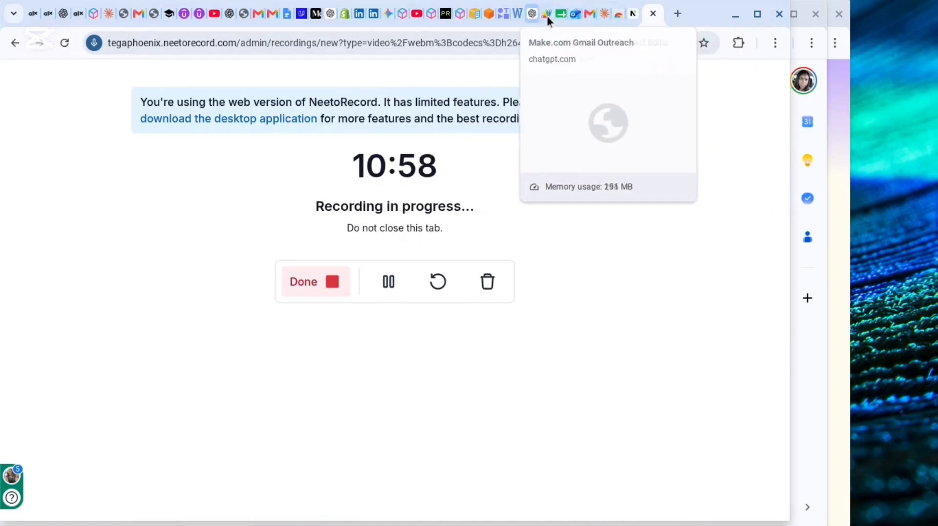
pyautogui.click(561, 19)
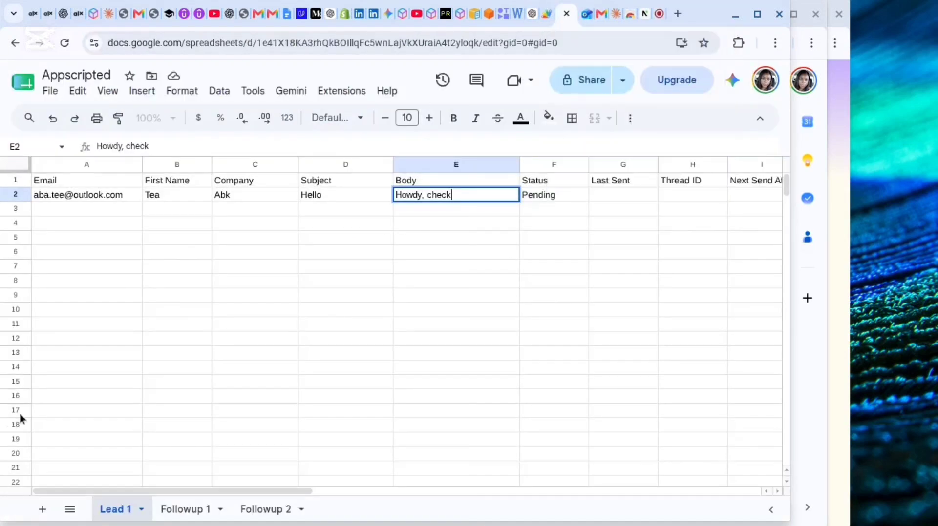
pyautogui.click(388, 224)
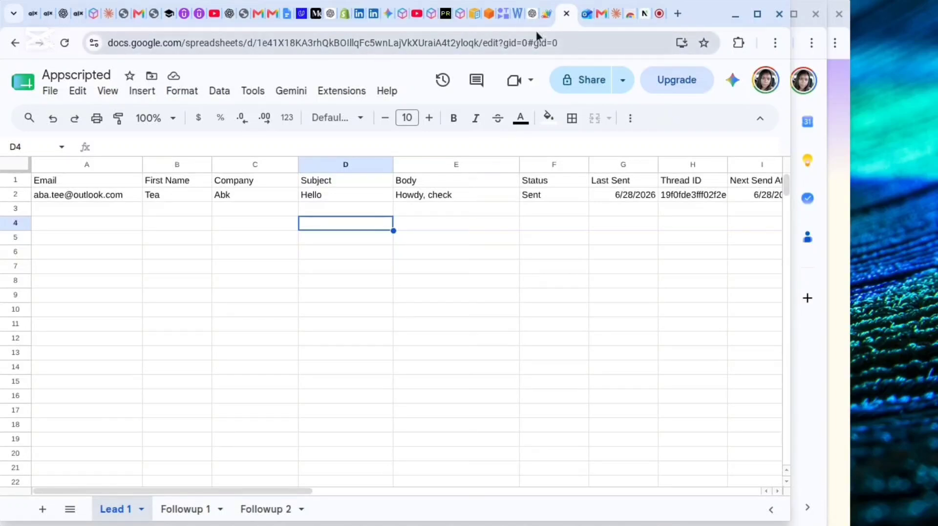
# Open the "Hello" email in the Outlook inbox to verify delivery, then switch to the Automated Outreach project in Apps Script.
pyautogui.moveTo(586, 16)
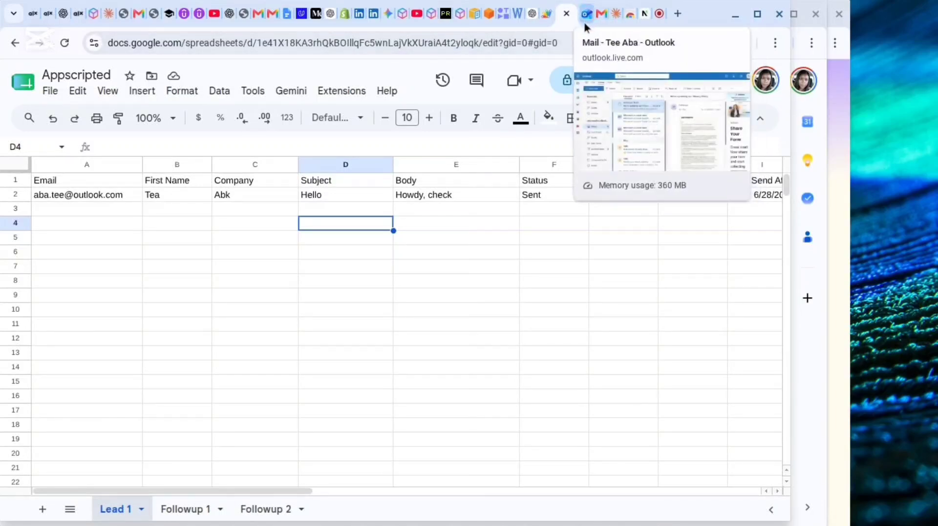
pyautogui.click(584, 23)
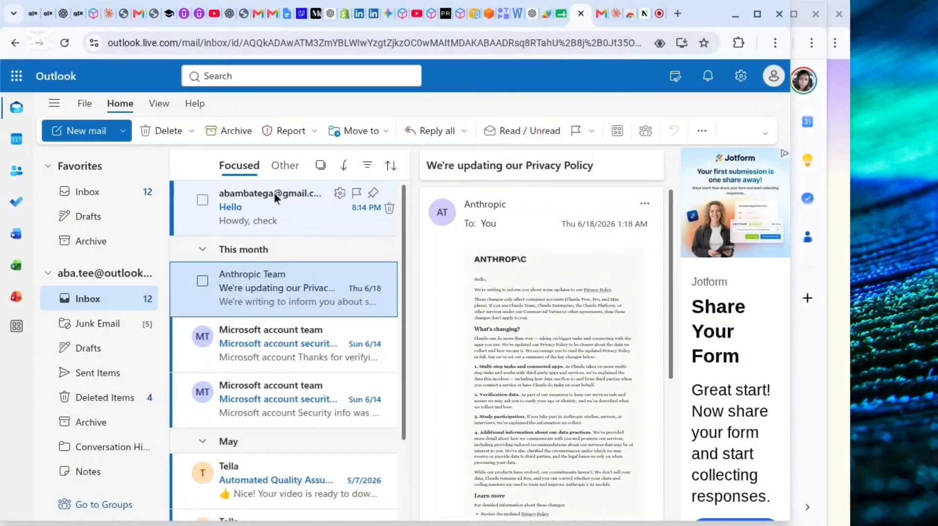
pyautogui.click(252, 217)
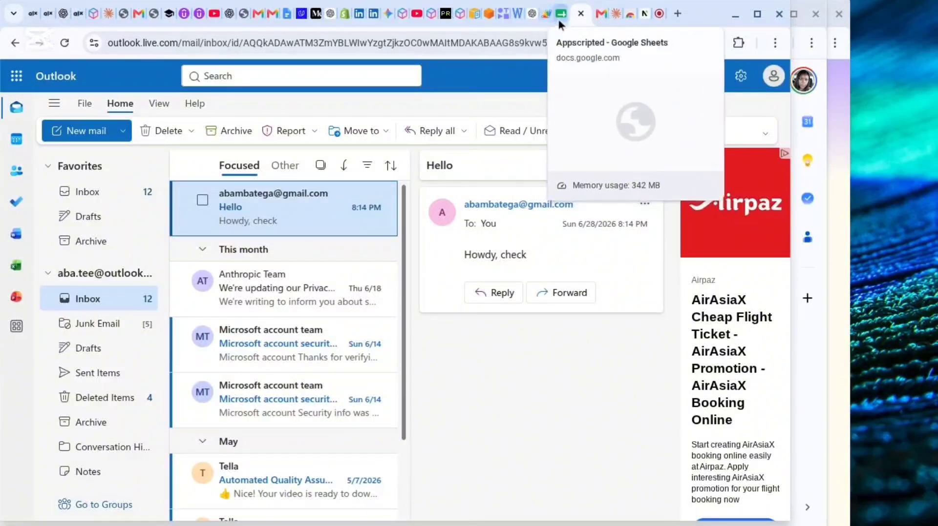
pyautogui.click(656, 18)
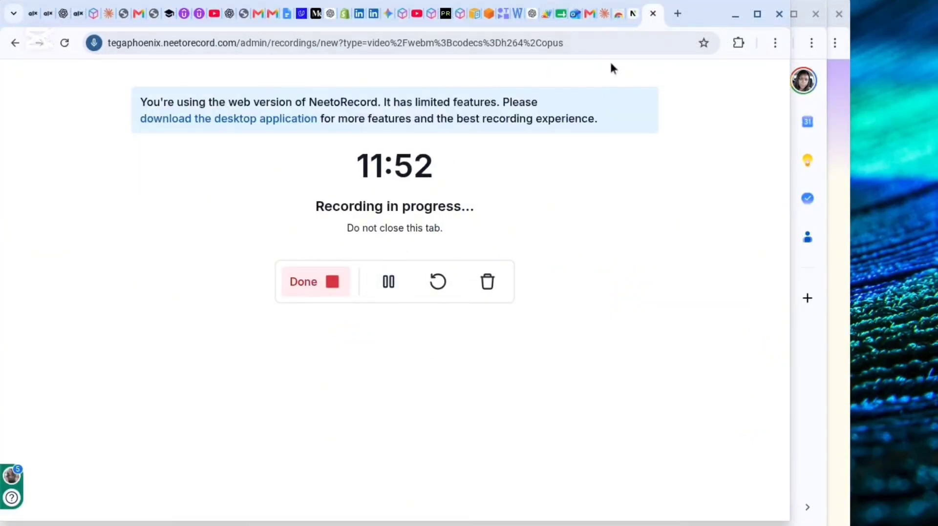
pyautogui.click(550, 17)
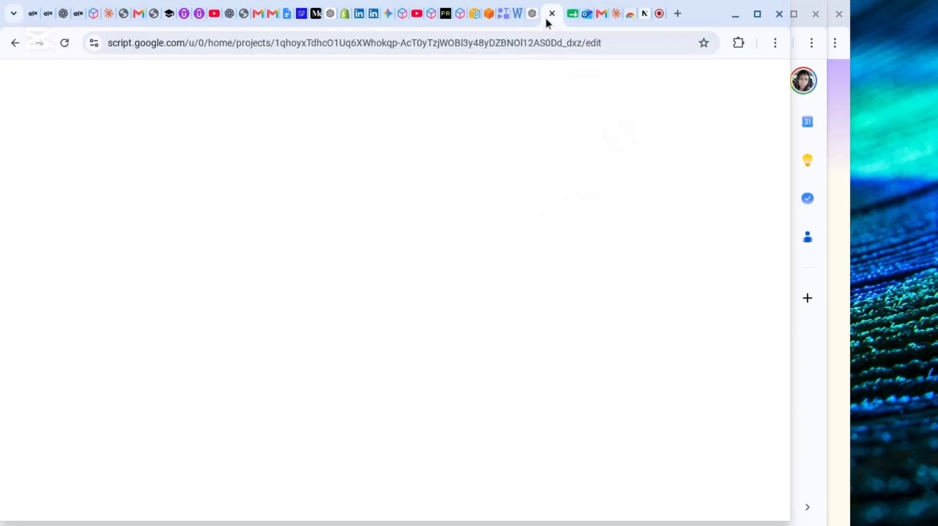